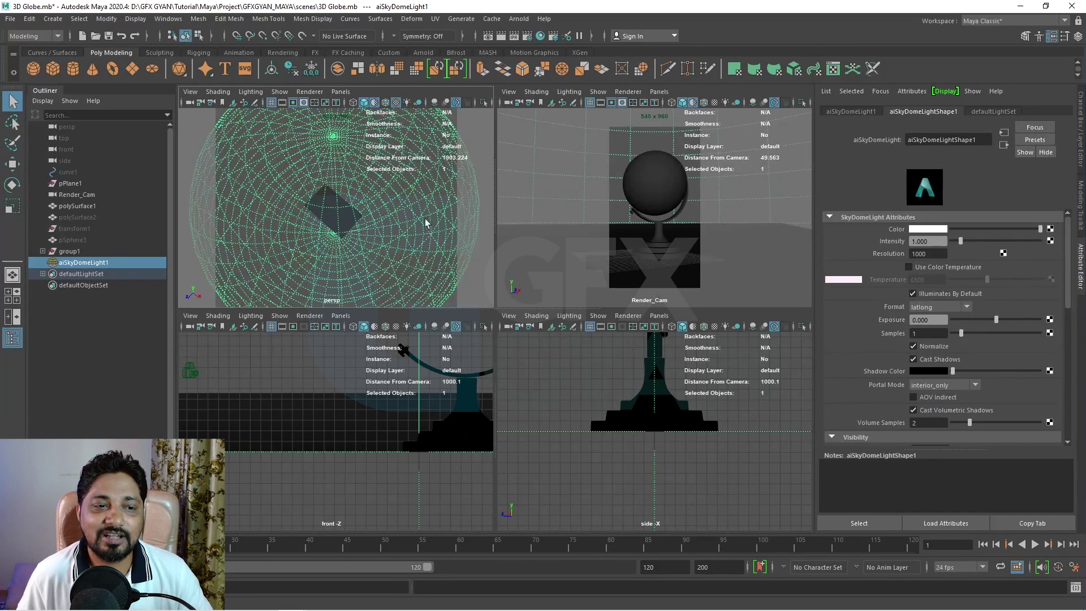
Step: Disable the OptiX denoiser in the Arnold RenderView and render the sky-dome-lit globe through Render_Cam
{"action": "left_click_drag", "start_coordinate": [397, 243], "coordinate": [389, 153], "text": "alt"}
{"action": "left_click_drag", "start_coordinate": [321, 186], "coordinate": [321, 229], "text": "alt"}
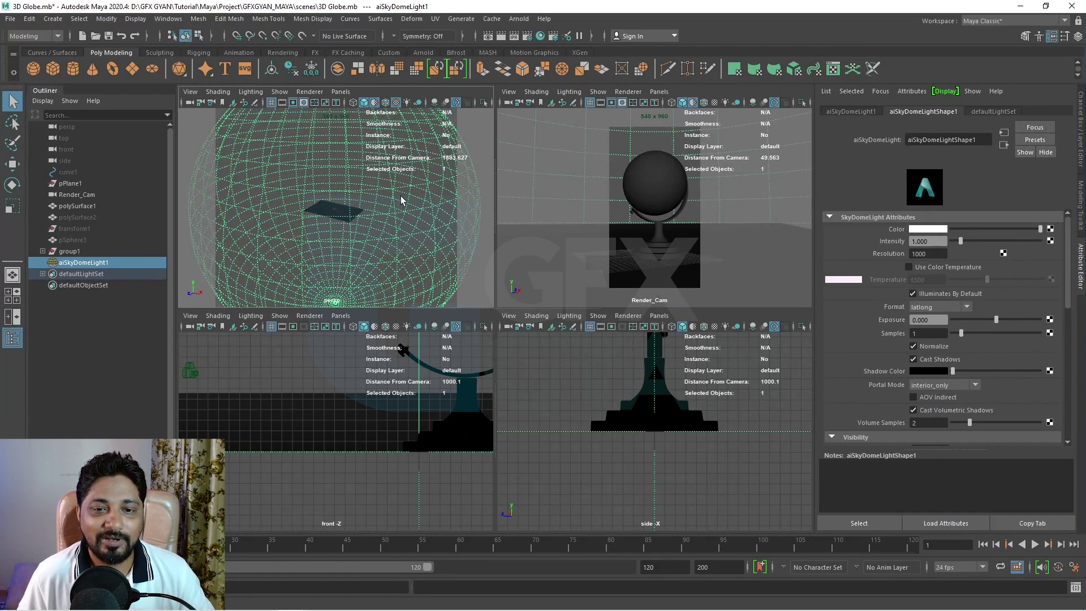
{"action": "middle_click", "coordinate": [615, 151]}
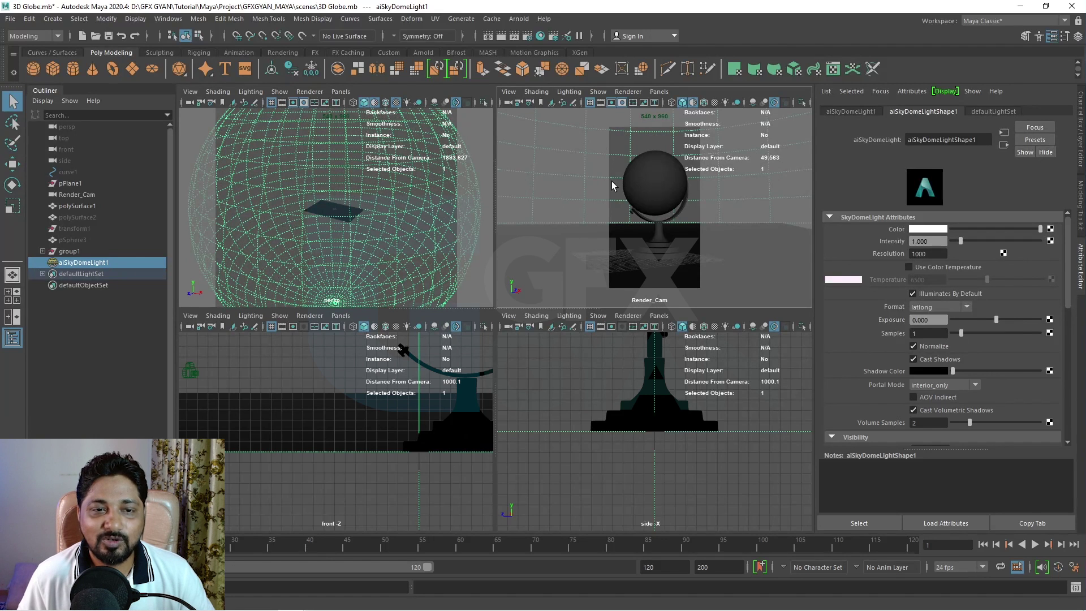
{"action": "left_click", "coordinate": [518, 18]}
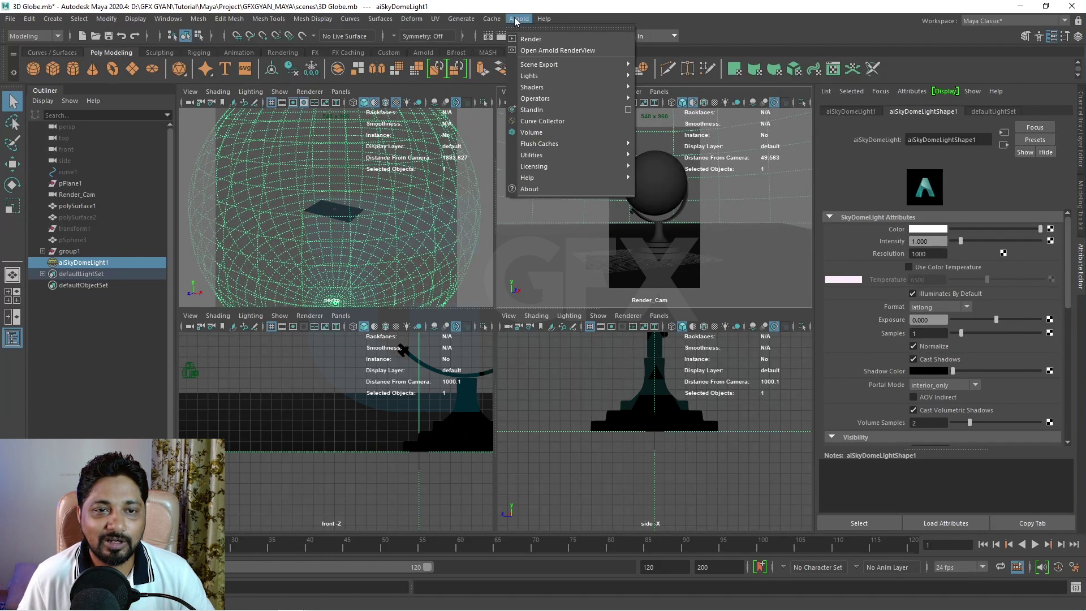
{"action": "left_click", "coordinate": [538, 52]}
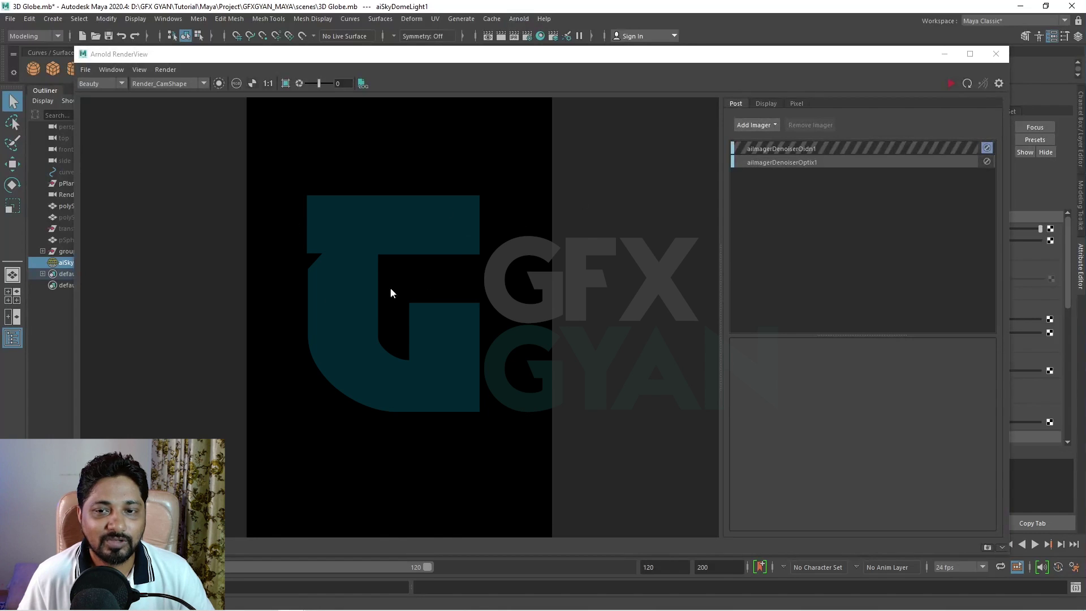
{"action": "left_click", "coordinate": [987, 162]}
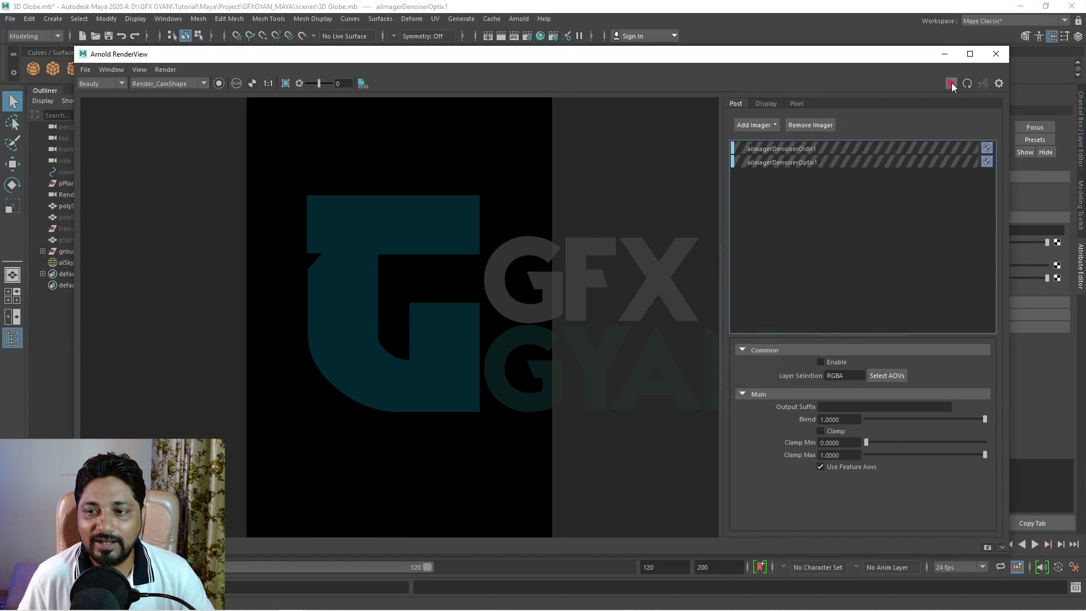
{"action": "left_click", "coordinate": [951, 84]}
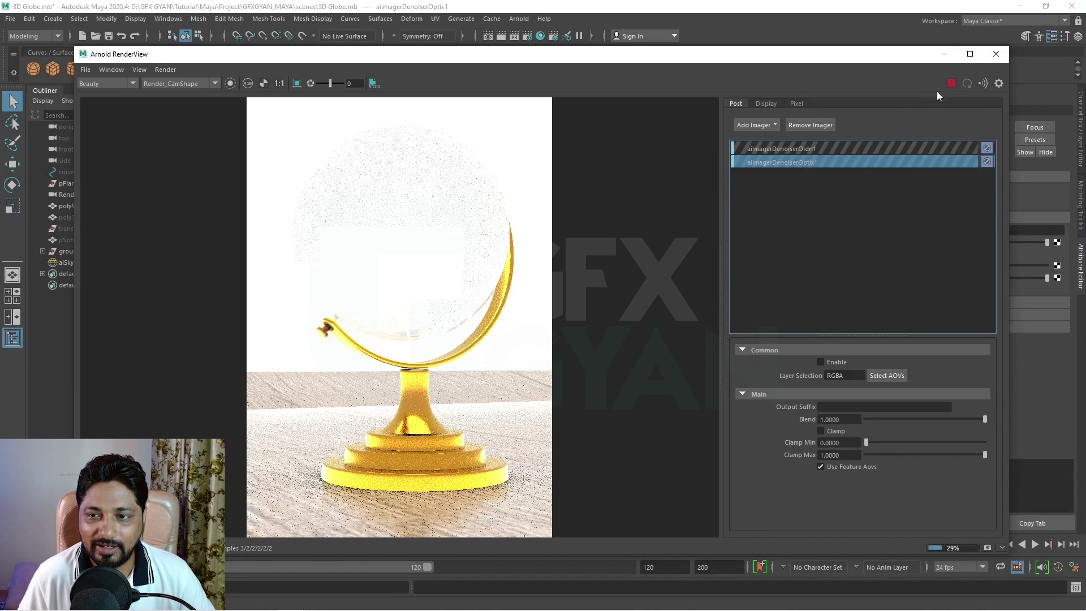
{"action": "left_click", "coordinate": [944, 54]}
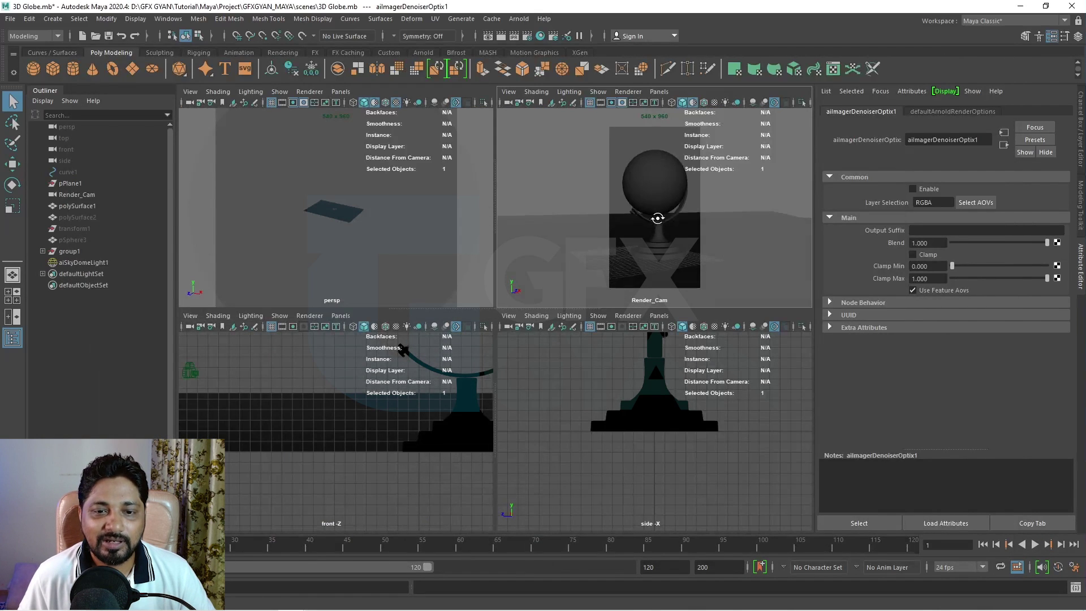
Step: Reframe Render_Cam to look down on the globe at a steeper angle, with the globe and its base centred in the frame
{"action": "left_click_drag", "start_coordinate": [657, 218], "coordinate": [679, 252], "text": "alt"}
{"action": "middle_click_drag", "start_coordinate": [680, 252], "coordinate": [672, 246], "text": "alt"}
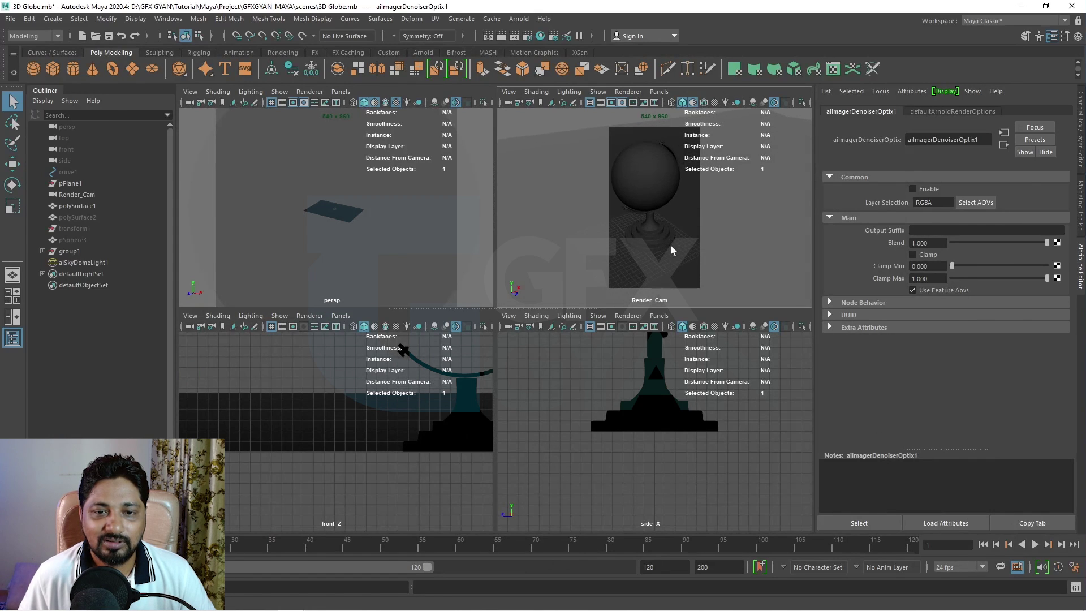
{"action": "left_click_drag", "start_coordinate": [672, 246], "coordinate": [664, 245], "text": "alt"}
{"action": "middle_click_drag", "start_coordinate": [670, 244], "coordinate": [687, 242], "text": "alt"}
{"action": "left_click_drag", "start_coordinate": [686, 243], "coordinate": [679, 264], "text": "alt"}
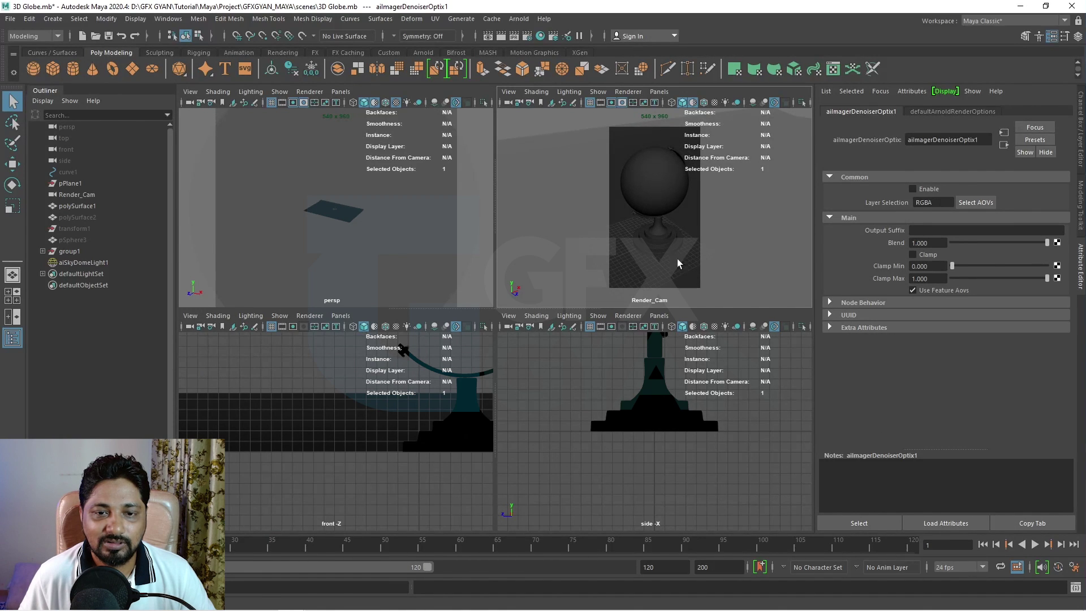
{"action": "middle_click_drag", "start_coordinate": [678, 264], "coordinate": [677, 258], "text": "alt"}
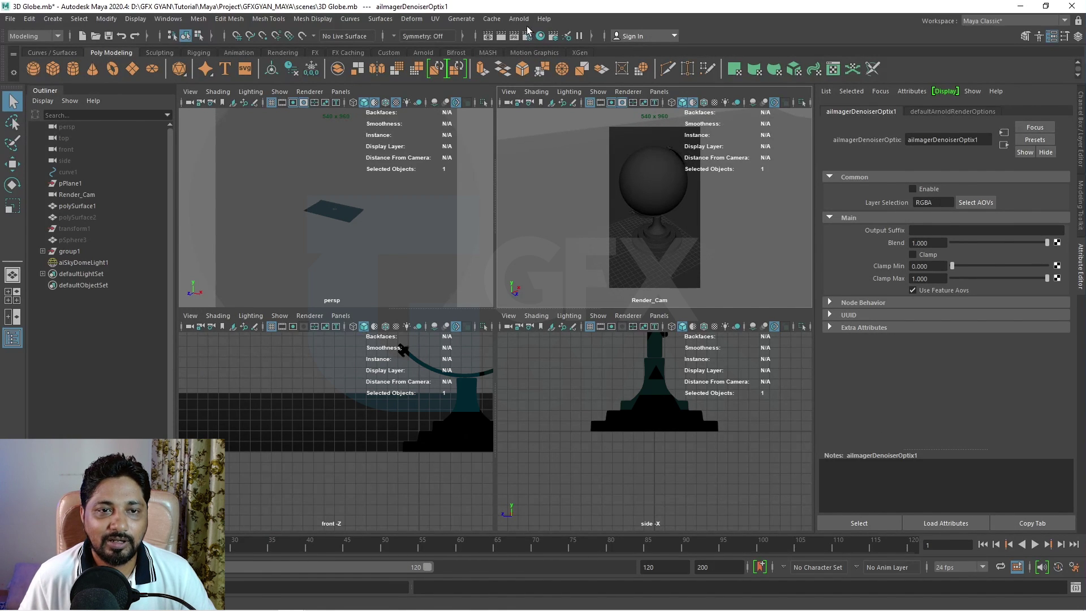
{"action": "left_click", "coordinate": [525, 21]}
{"action": "left_click", "coordinate": [519, 19]}
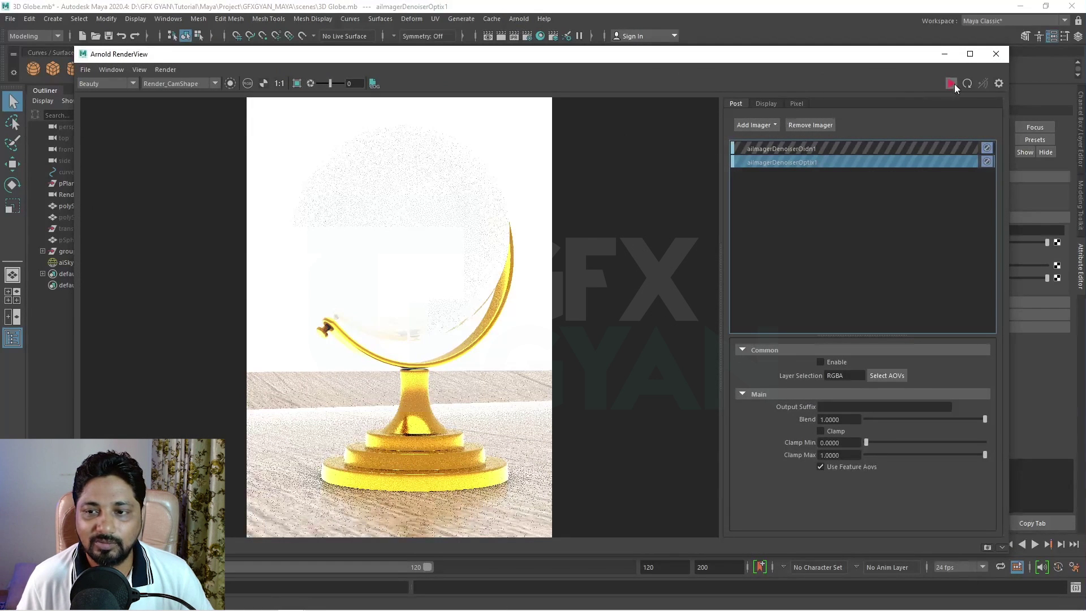
{"action": "left_click", "coordinate": [952, 84]}
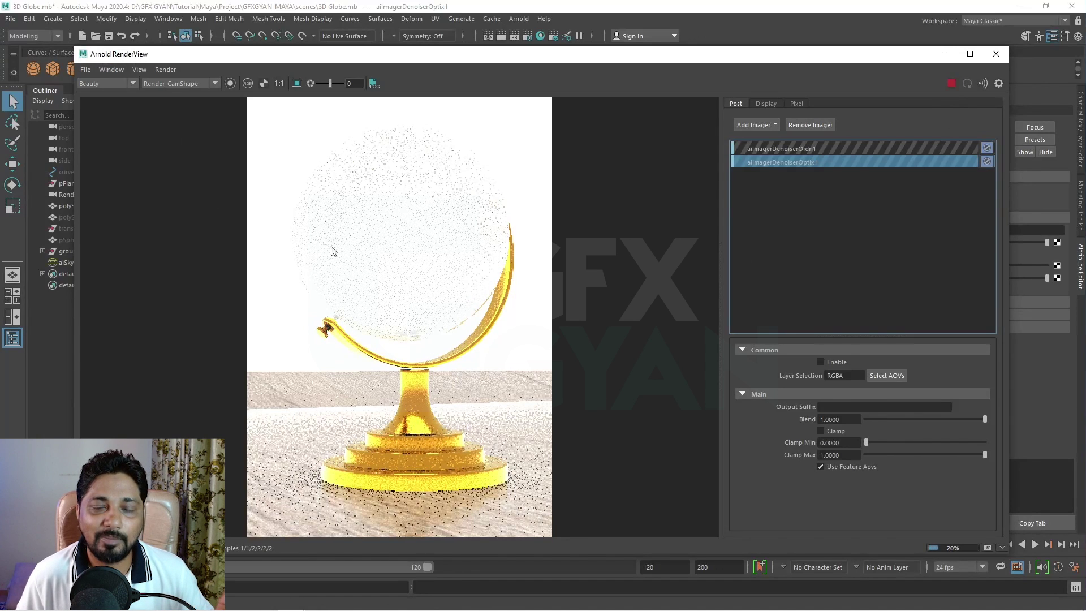
{"action": "left_click", "coordinate": [953, 85]}
{"action": "left_click", "coordinate": [996, 54]}
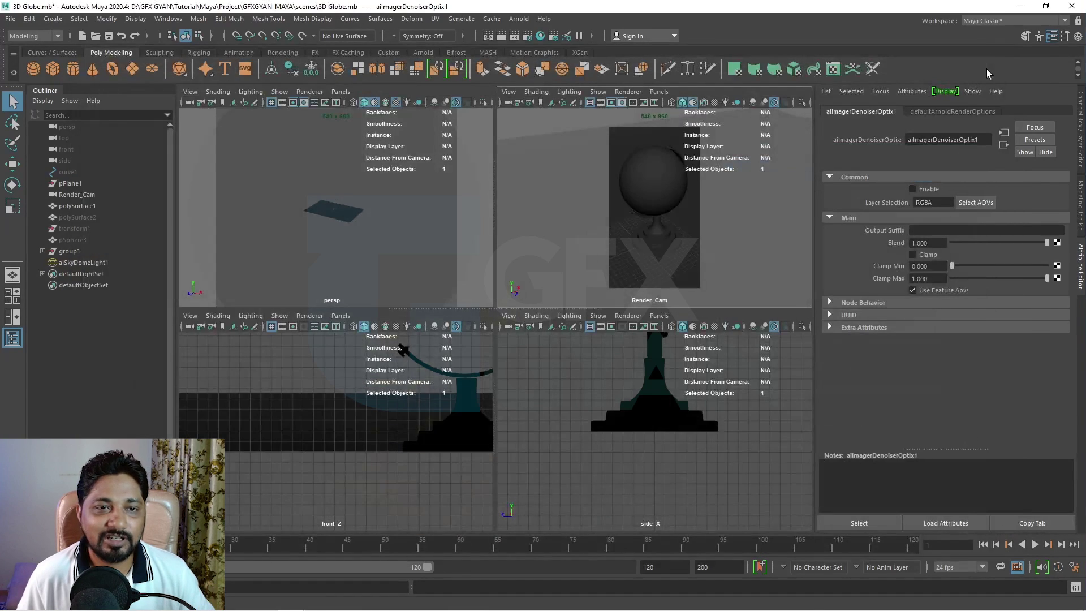
Step: Reopen the Arnold RenderView and render the globe from the new Render_Cam angle
{"action": "left_click", "coordinate": [519, 18]}
{"action": "left_click", "coordinate": [531, 50]}
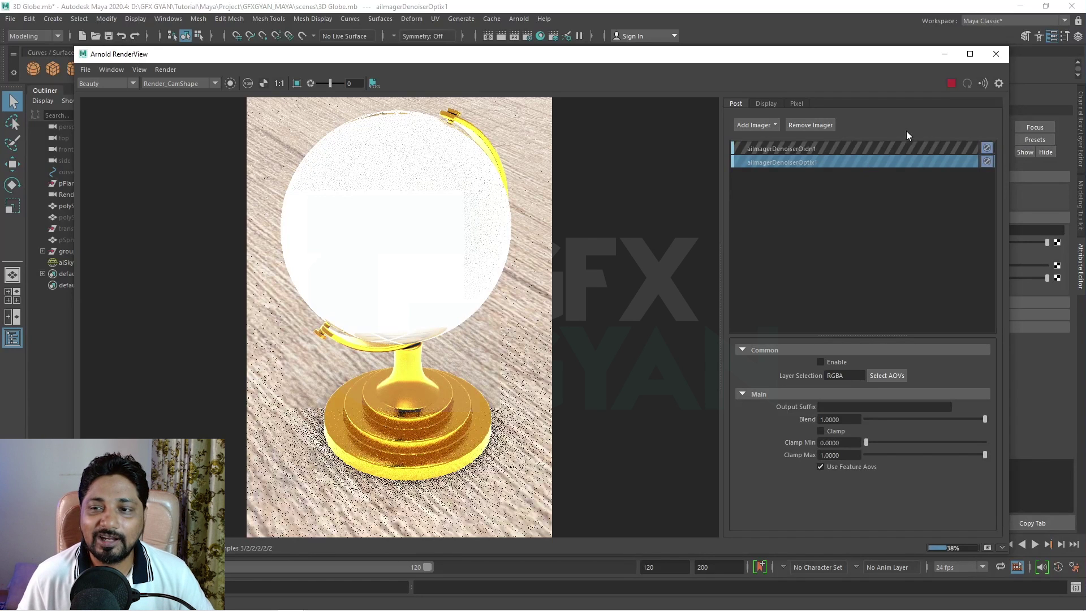
{"action": "left_click", "coordinate": [996, 53]}
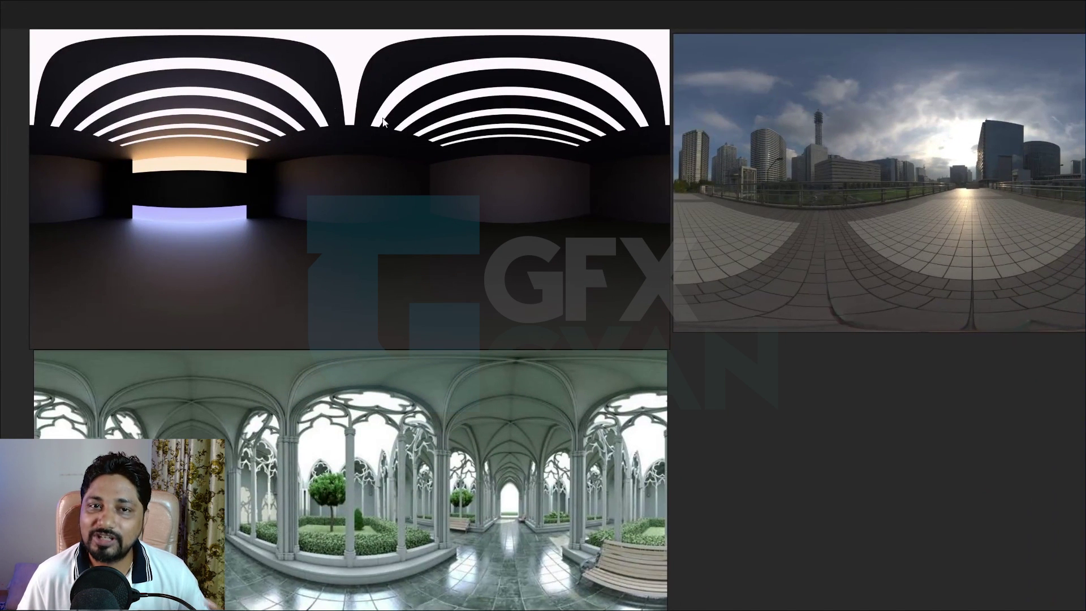
Step: Switch to the reference image board and examine the studio, courtyard and city panoramic HDRI images
{"action": "left_click", "coordinate": [218, 160]}
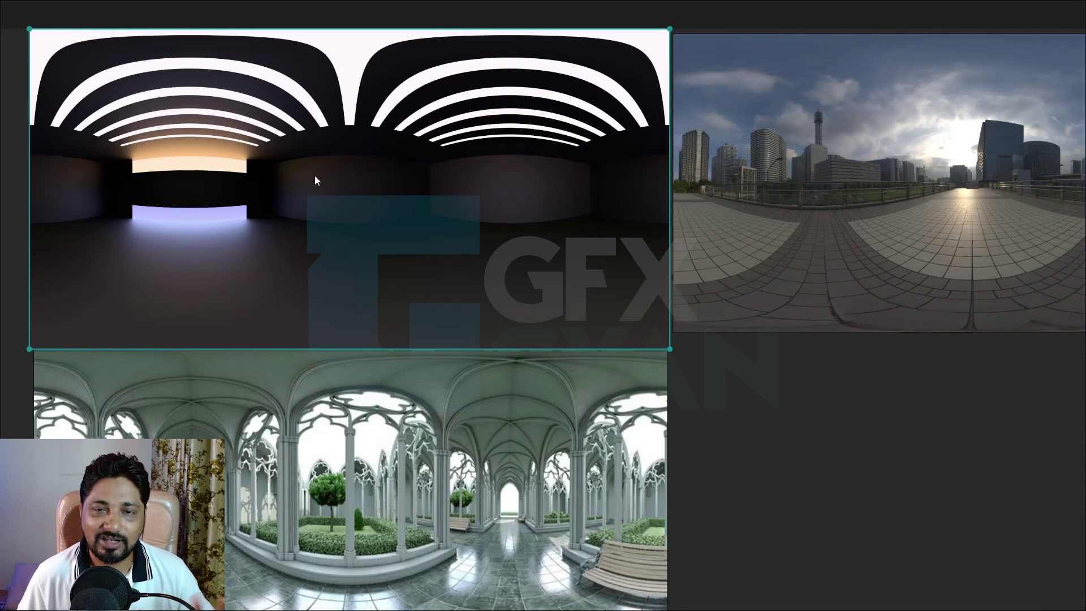
{"action": "scroll", "coordinate": [505, 217], "scroll_direction": "down", "scroll_amount": 3}
{"action": "middle_click_drag", "start_coordinate": [841, 310], "coordinate": [411, 361]}
{"action": "scroll", "coordinate": [704, 247], "scroll_direction": "up", "scroll_amount": 1}
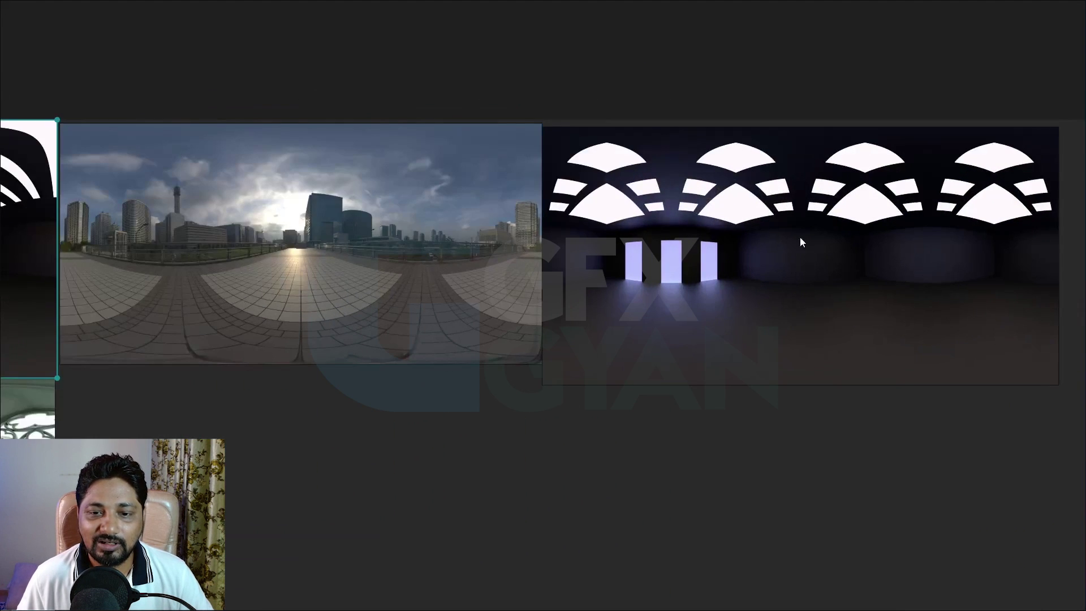
{"action": "middle_click_drag", "start_coordinate": [604, 304], "coordinate": [819, 307]}
{"action": "scroll", "coordinate": [487, 252], "scroll_direction": "up", "scroll_amount": 2}
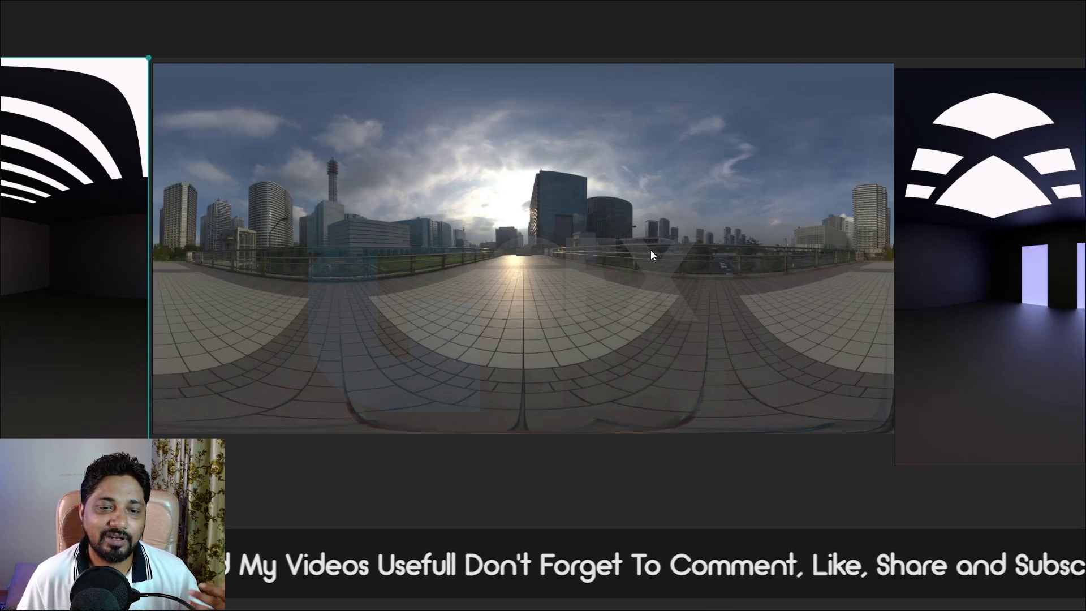
Step: Examine the chrome ball photo and the grid of mirror-ball shots taken at different exposures
{"action": "scroll", "coordinate": [650, 250], "scroll_direction": "down", "scroll_amount": 5}
{"action": "scroll", "coordinate": [651, 248], "scroll_direction": "down", "scroll_amount": 2}
{"action": "middle_click_drag", "start_coordinate": [786, 380], "coordinate": [648, 162]}
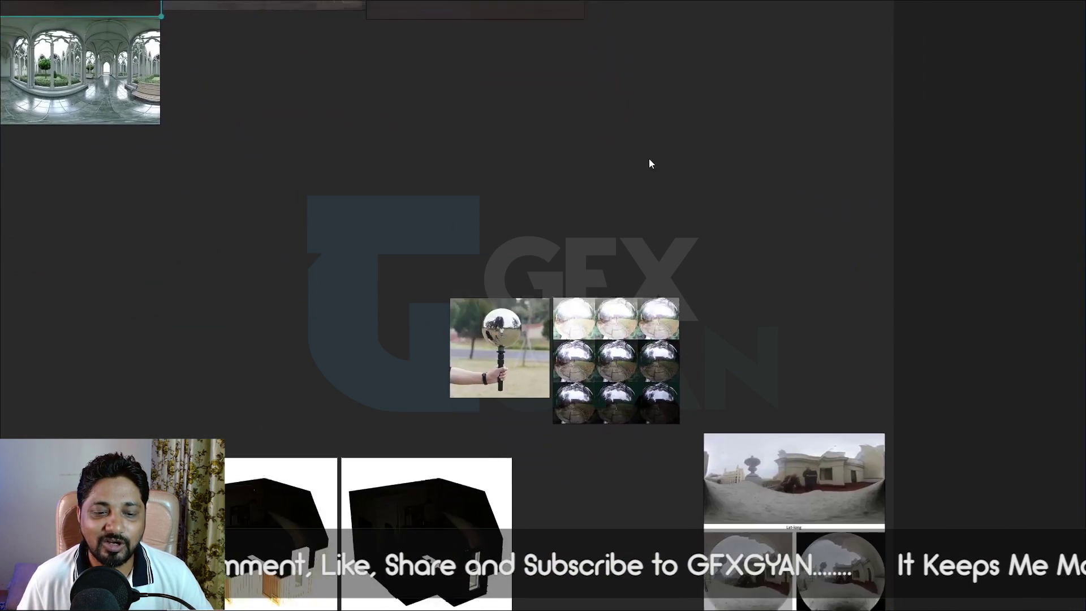
{"action": "scroll", "coordinate": [621, 220], "scroll_direction": "up", "scroll_amount": 3}
{"action": "scroll", "coordinate": [622, 238], "scroll_direction": "up", "scroll_amount": 3}
{"action": "middle_click_drag", "start_coordinate": [615, 220], "coordinate": [653, 96]}
{"action": "middle_click_drag", "start_coordinate": [725, 280], "coordinate": [737, 258]}
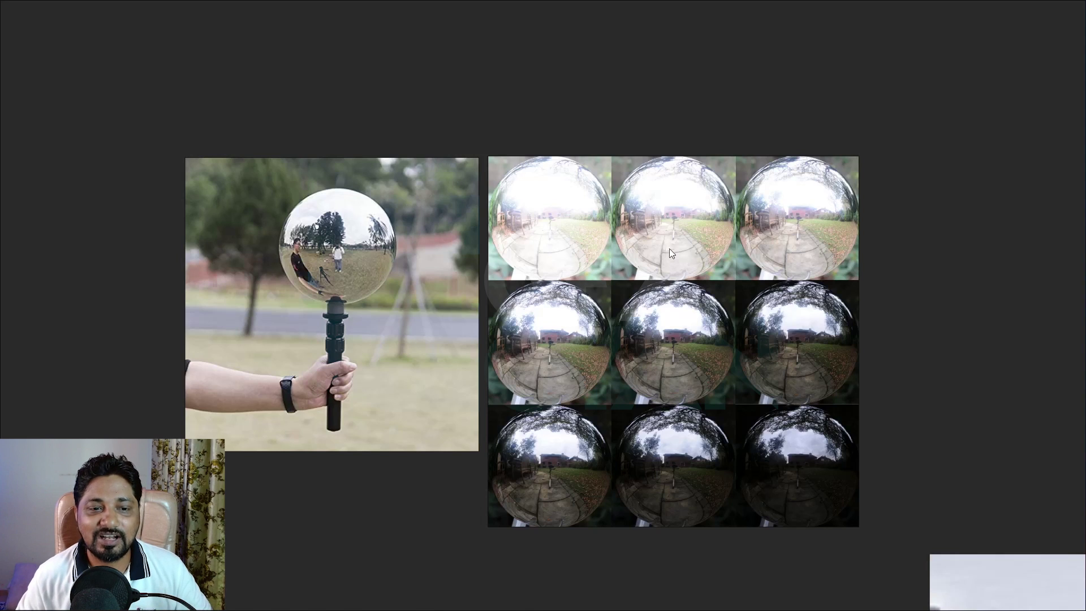
{"action": "scroll", "coordinate": [670, 249], "scroll_direction": "down", "scroll_amount": 3}
{"action": "middle_click_drag", "start_coordinate": [657, 203], "coordinate": [933, 607]}
{"action": "middle_click_drag", "start_coordinate": [781, 390], "coordinate": [533, 217]}
{"action": "scroll", "coordinate": [724, 357], "scroll_direction": "up", "scroll_amount": 1}
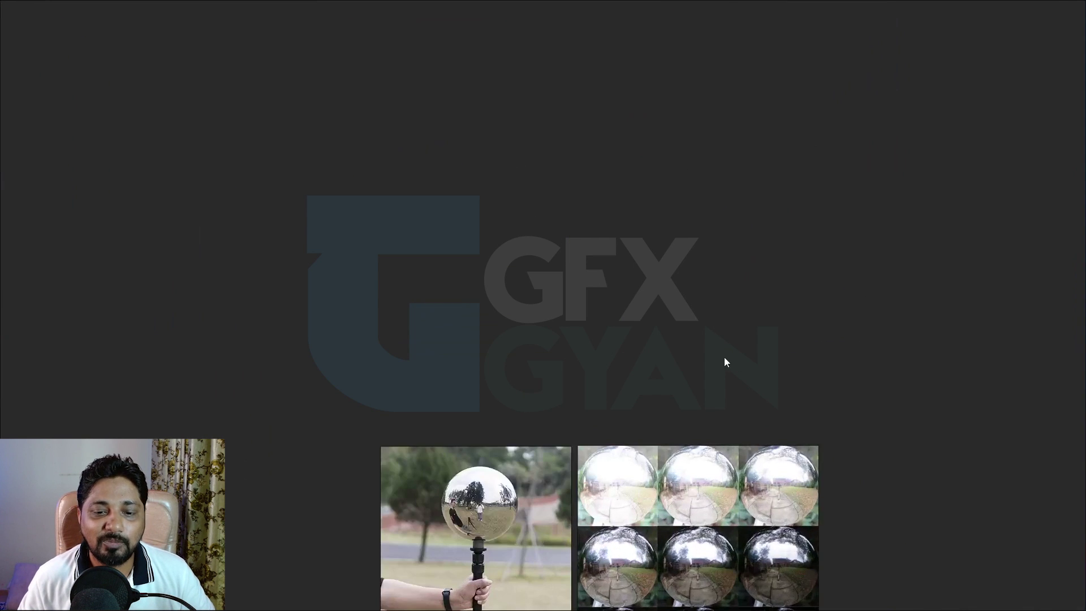
{"action": "middle_click_drag", "start_coordinate": [748, 379], "coordinate": [702, 192]}
{"action": "scroll", "coordinate": [700, 242], "scroll_direction": "up", "scroll_amount": 1}
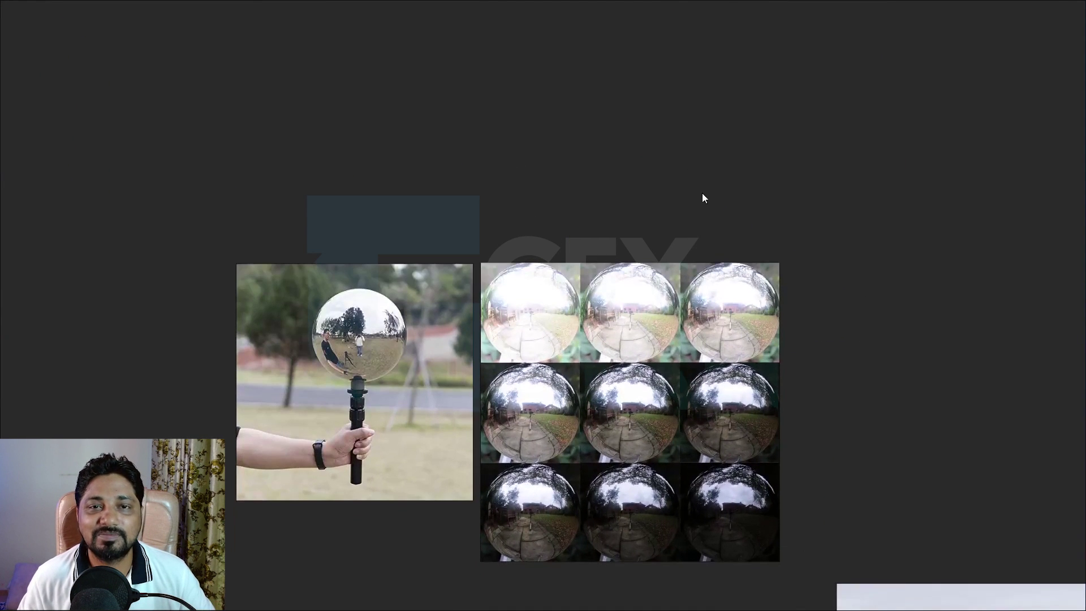
{"action": "middle_click_drag", "start_coordinate": [727, 279], "coordinate": [713, 260]}
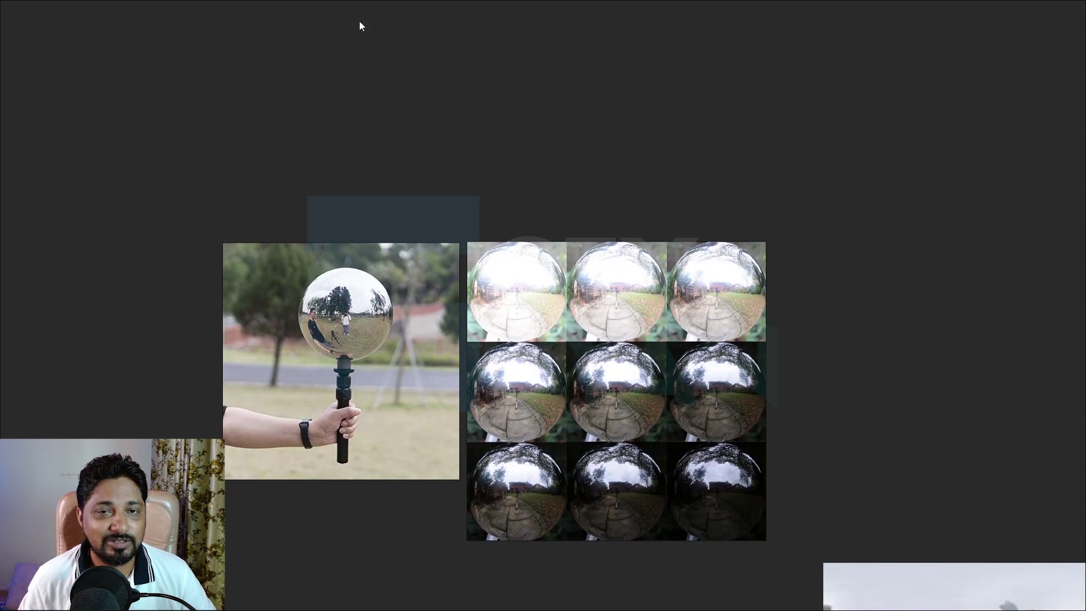
Step: Compare the Lat-long, Mirrored Ball and Angular versions of the environment image on the reference sheet
{"action": "middle_click_drag", "start_coordinate": [892, 440], "coordinate": [661, 205]}
{"action": "middle_click_drag", "start_coordinate": [831, 393], "coordinate": [623, 222]}
{"action": "middle_click_drag", "start_coordinate": [607, 576], "coordinate": [592, 552]}
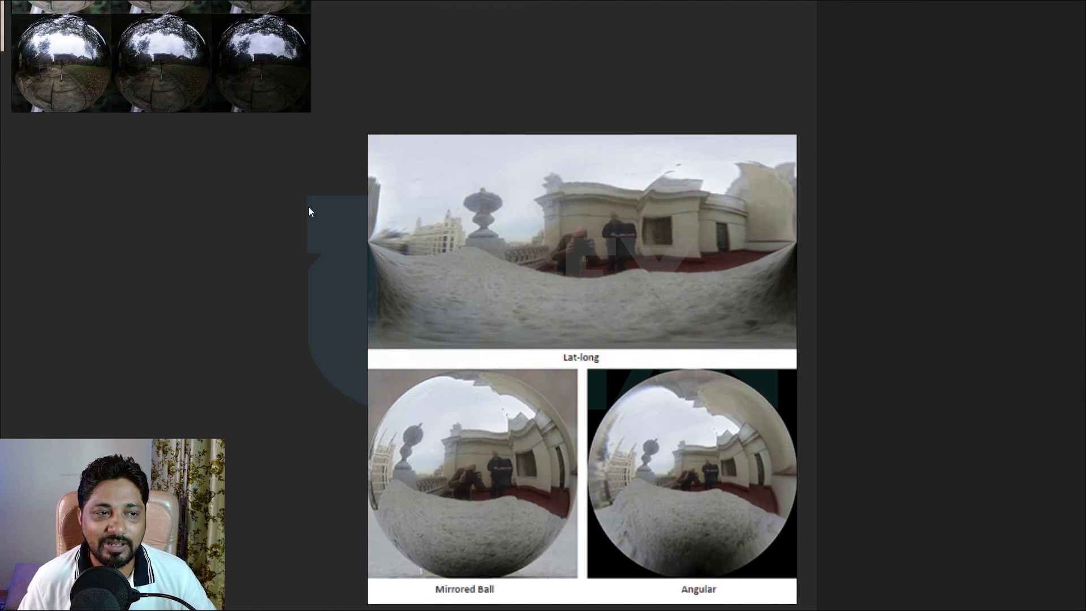
{"action": "middle_click_drag", "start_coordinate": [308, 207], "coordinate": [347, 167]}
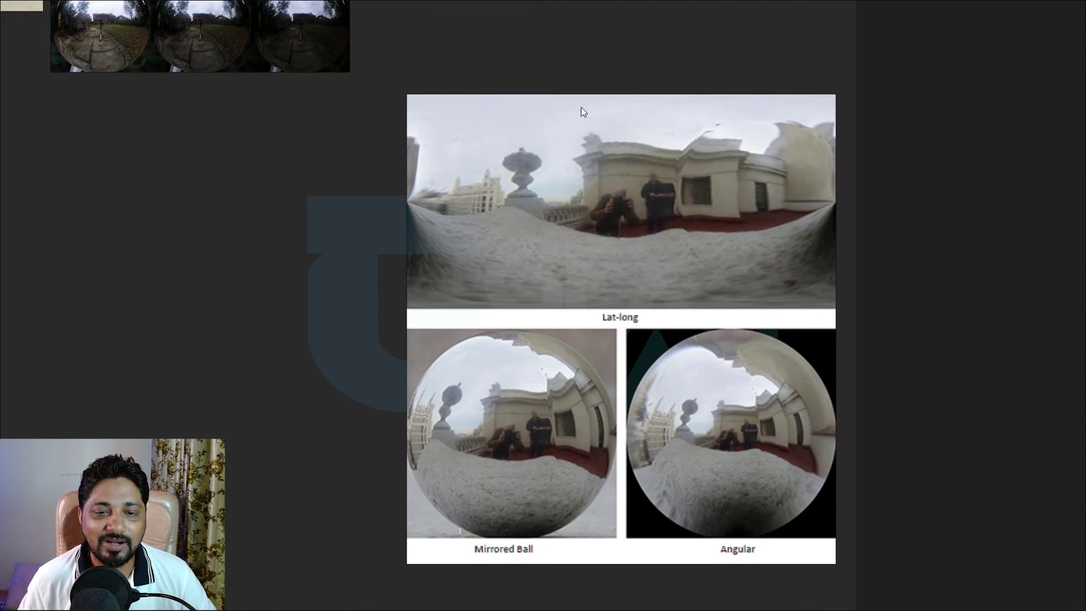
{"action": "scroll", "coordinate": [605, 162], "scroll_direction": "up", "scroll_amount": 3}
{"action": "middle_click_drag", "start_coordinate": [625, 175], "coordinate": [539, 196]}
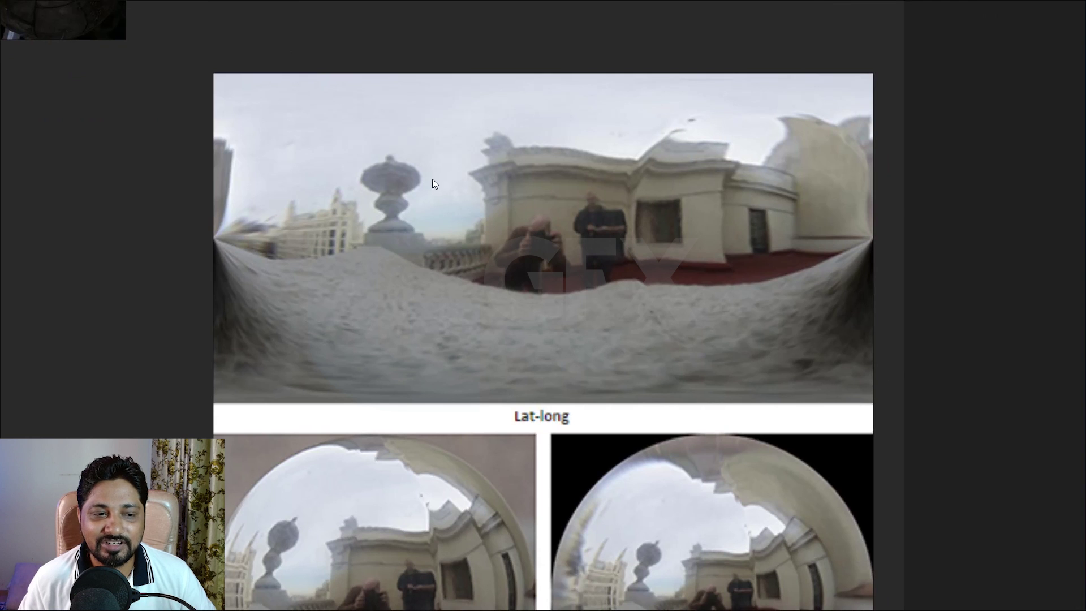
{"action": "middle_click_drag", "start_coordinate": [541, 376], "coordinate": [563, 253]}
{"action": "scroll", "coordinate": [672, 198], "scroll_direction": "down", "scroll_amount": 3}
{"action": "middle_click_drag", "start_coordinate": [729, 240], "coordinate": [650, 249]}
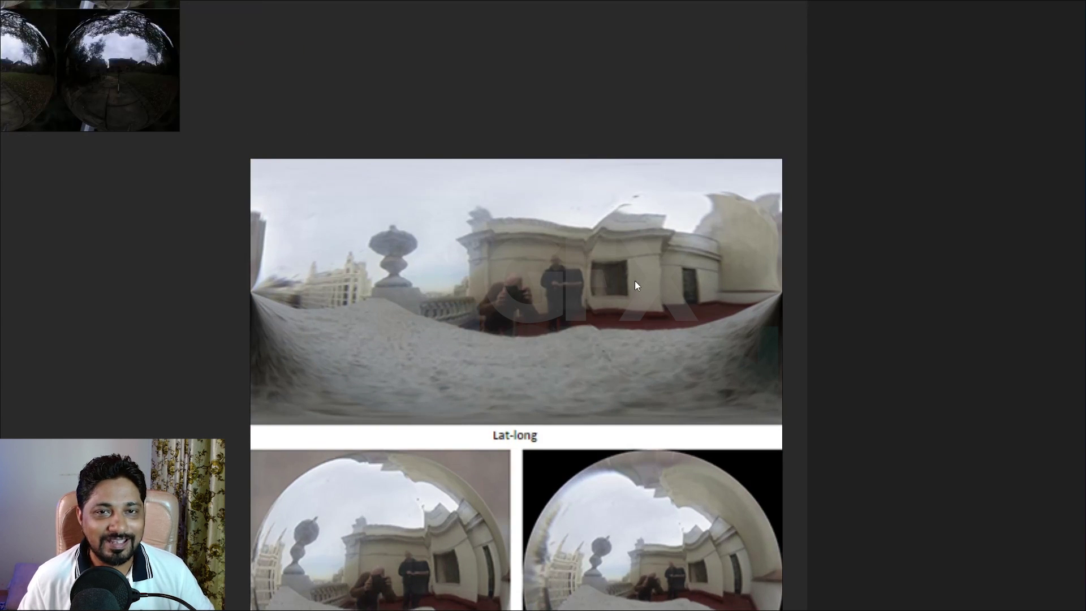
{"action": "scroll", "coordinate": [634, 281], "scroll_direction": "down", "scroll_amount": 3}
{"action": "middle_click_drag", "start_coordinate": [461, 200], "coordinate": [831, 532]}
{"action": "middle_click_drag", "start_coordinate": [391, 3], "coordinate": [583, 250]}
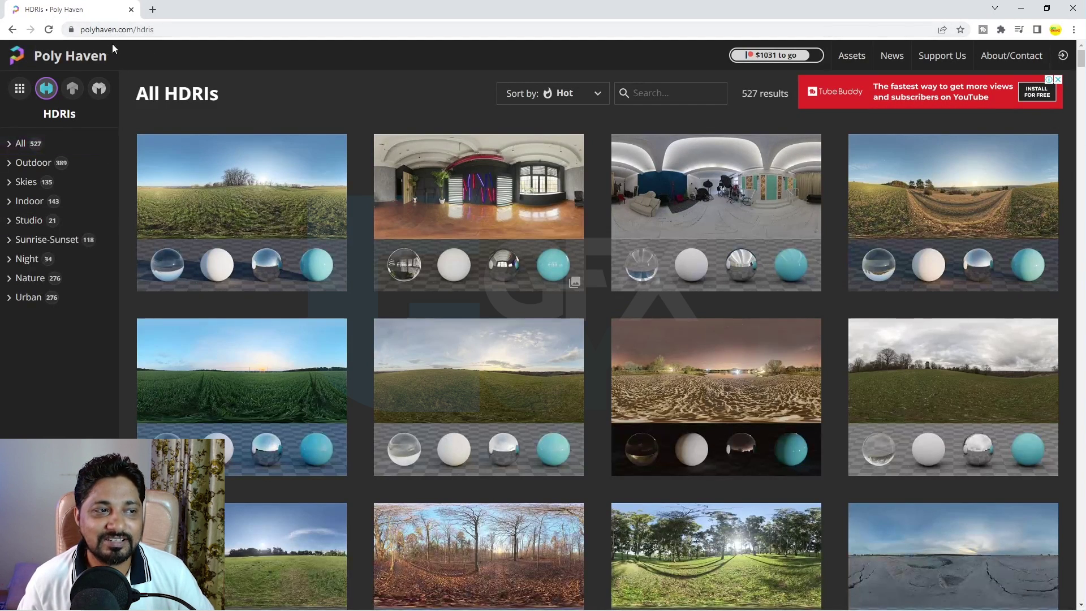
Step: Open Poly Haven's HDRI library from its home page and browse the panoramic environment thumbnails
{"action": "left_click", "coordinate": [72, 63]}
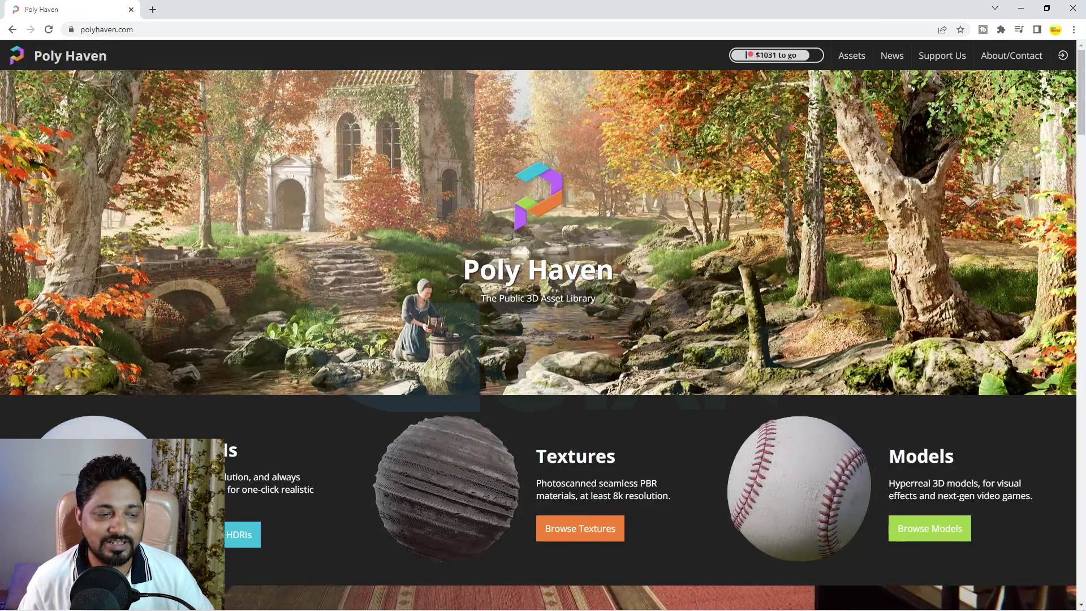
{"action": "left_click", "coordinate": [216, 535]}
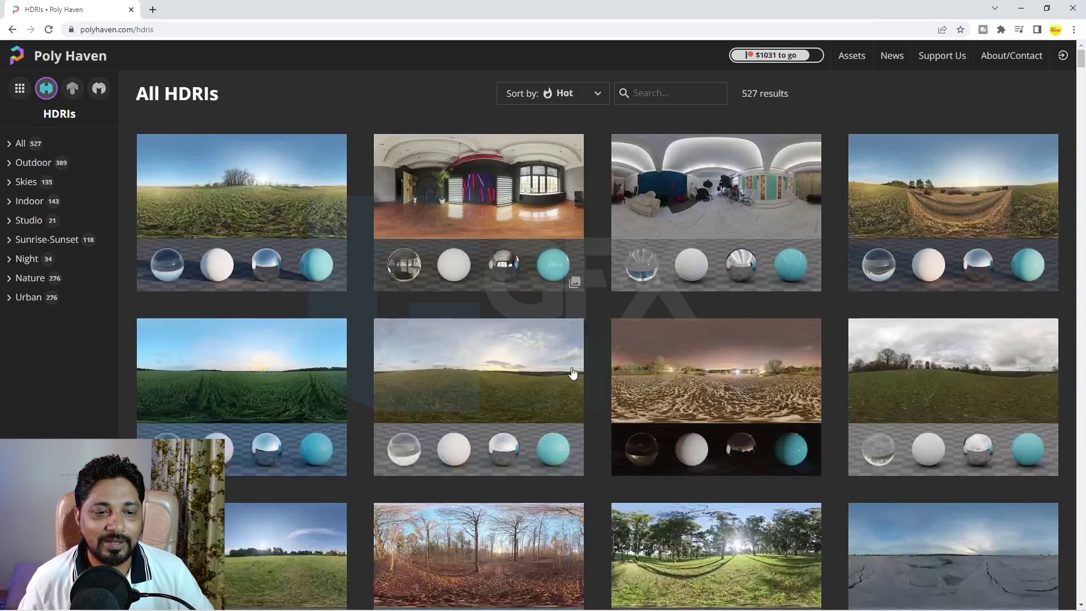
{"action": "scroll", "coordinate": [885, 382], "scroll_direction": "down", "scroll_amount": 10}
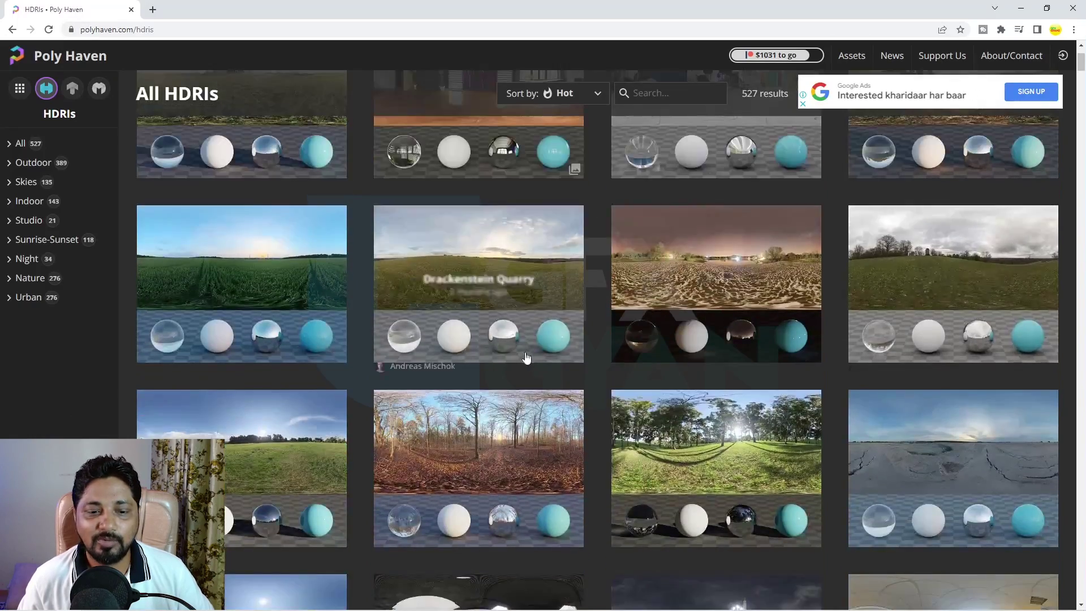
{"action": "scroll", "coordinate": [886, 382], "scroll_direction": "down", "scroll_amount": 7}
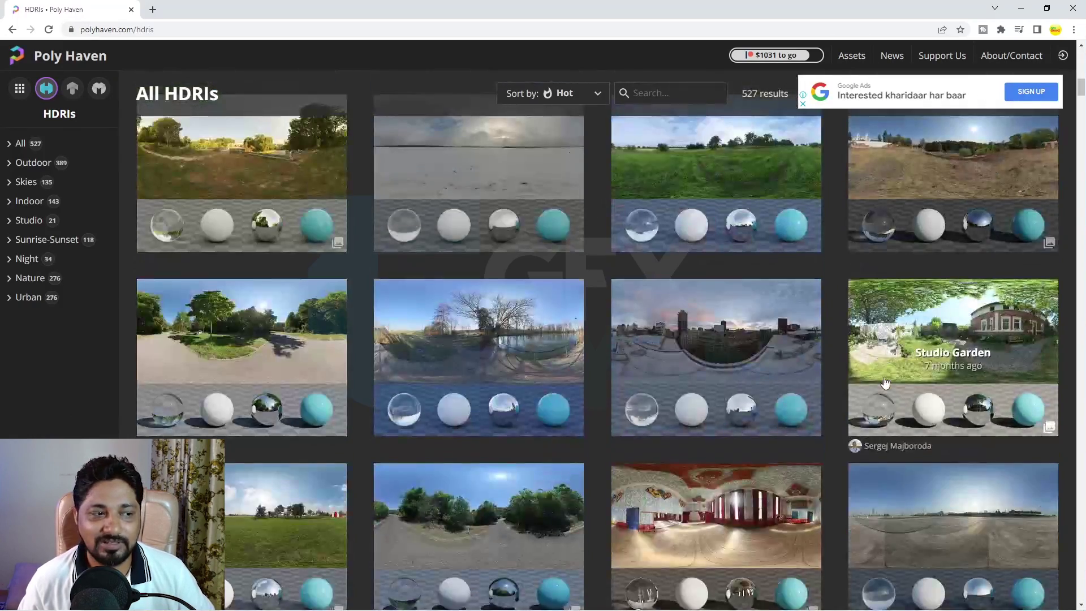
{"action": "scroll", "coordinate": [884, 382], "scroll_direction": "down", "scroll_amount": 2}
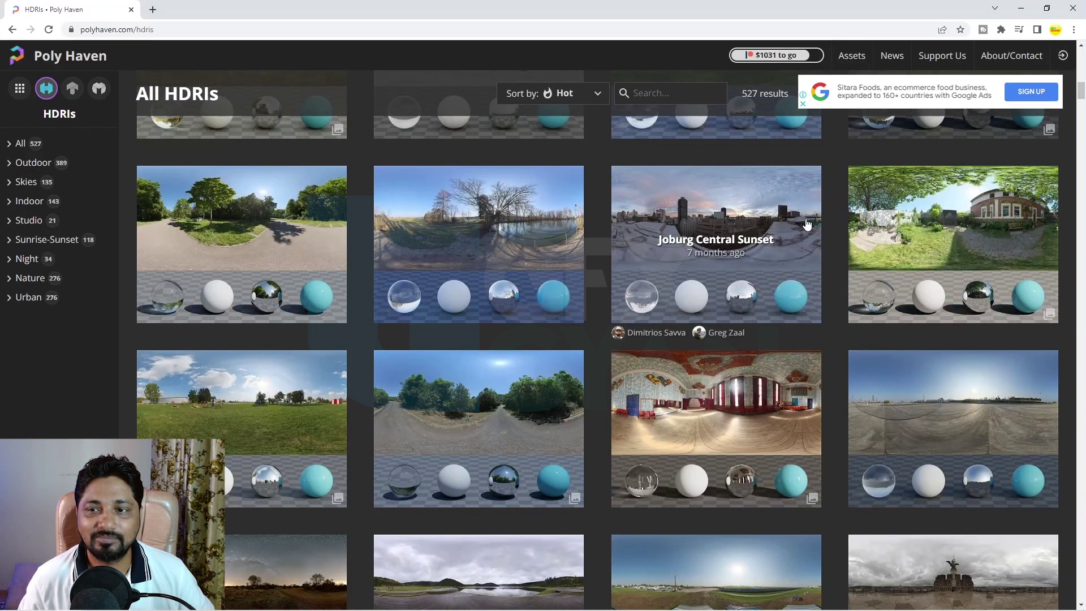
{"action": "mouse_move", "coordinate": [773, 57]}
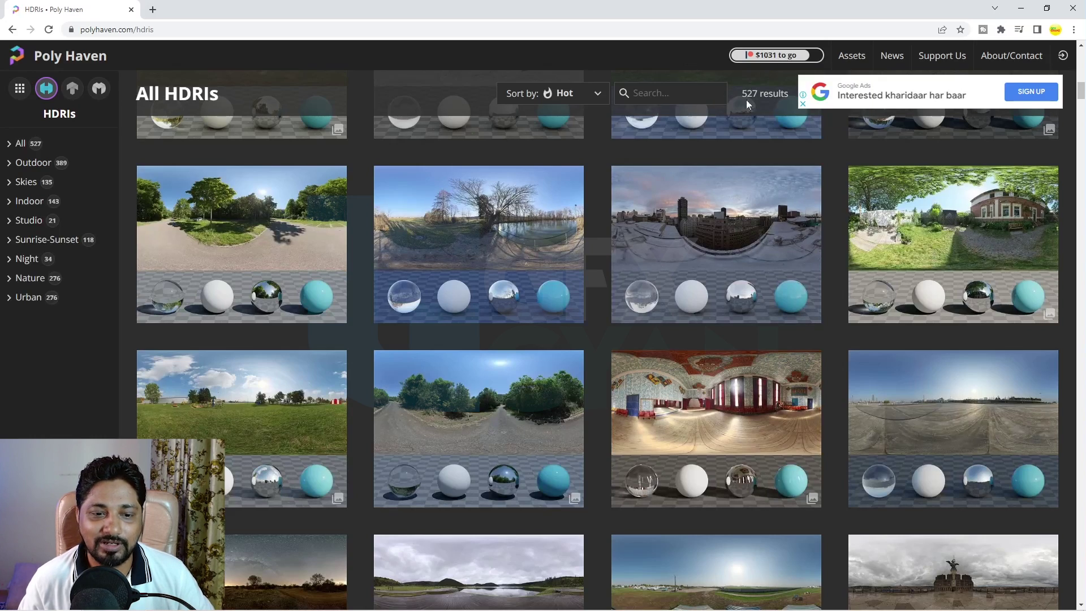
{"action": "scroll", "coordinate": [707, 255], "scroll_direction": "down", "scroll_amount": 4}
{"action": "scroll", "coordinate": [765, 392], "scroll_direction": "down", "scroll_amount": 3}
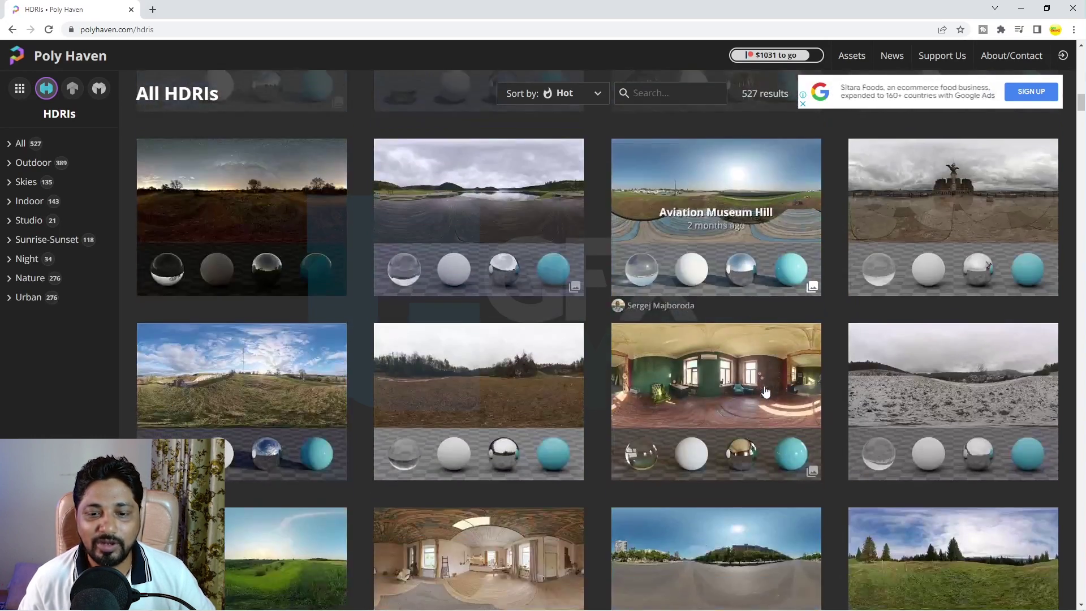
{"action": "scroll", "coordinate": [766, 392], "scroll_direction": "down", "scroll_amount": 4}
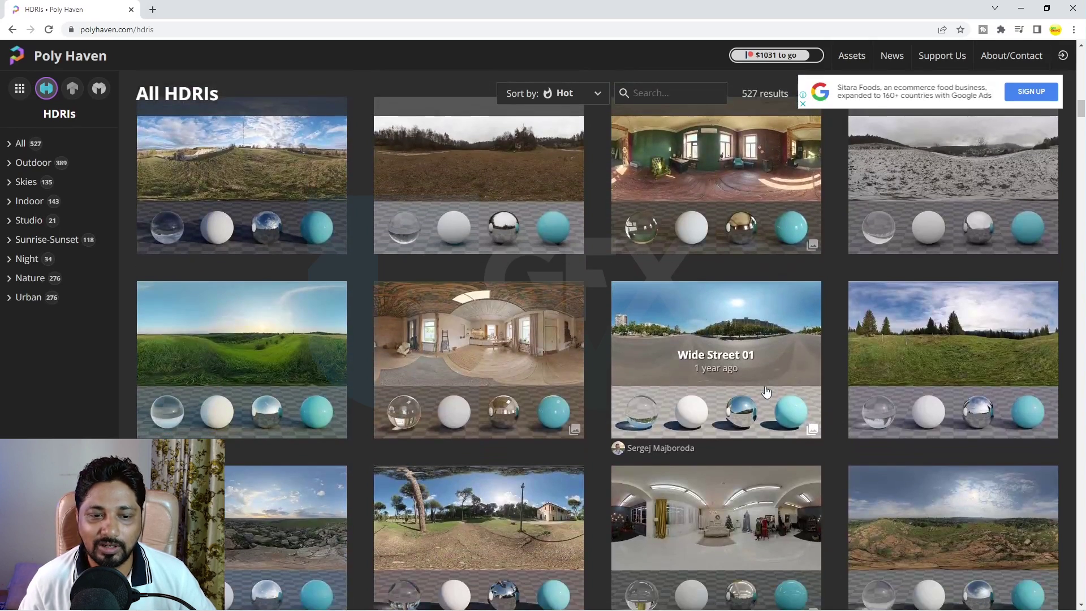
{"action": "scroll", "coordinate": [767, 391], "scroll_direction": "down", "scroll_amount": 2}
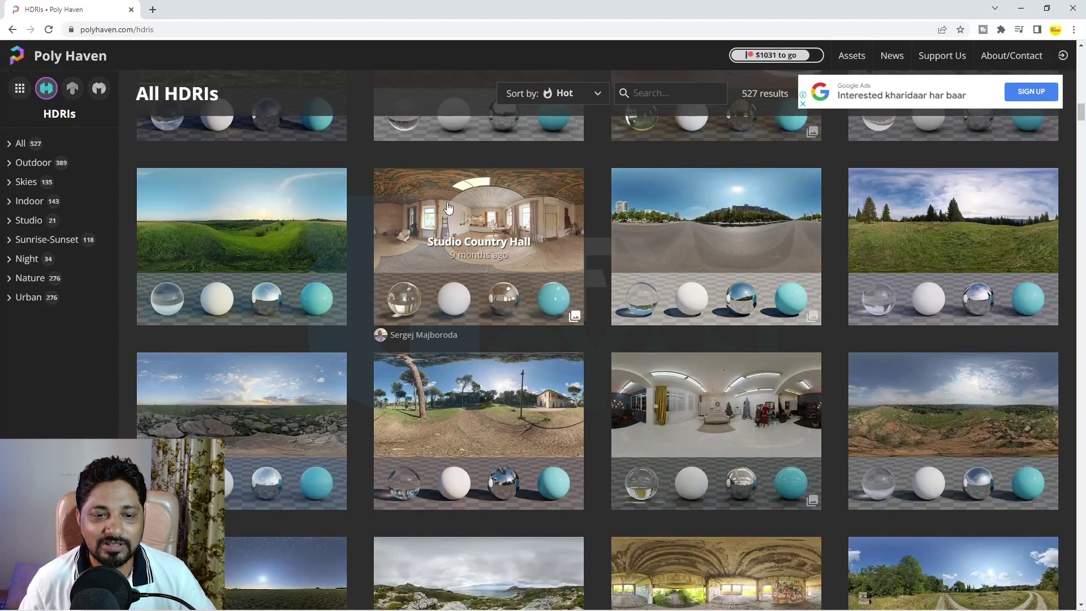
Step: Open the Studio Country Hall HDRI page and look through its details and similar assets
{"action": "left_click", "coordinate": [575, 320]}
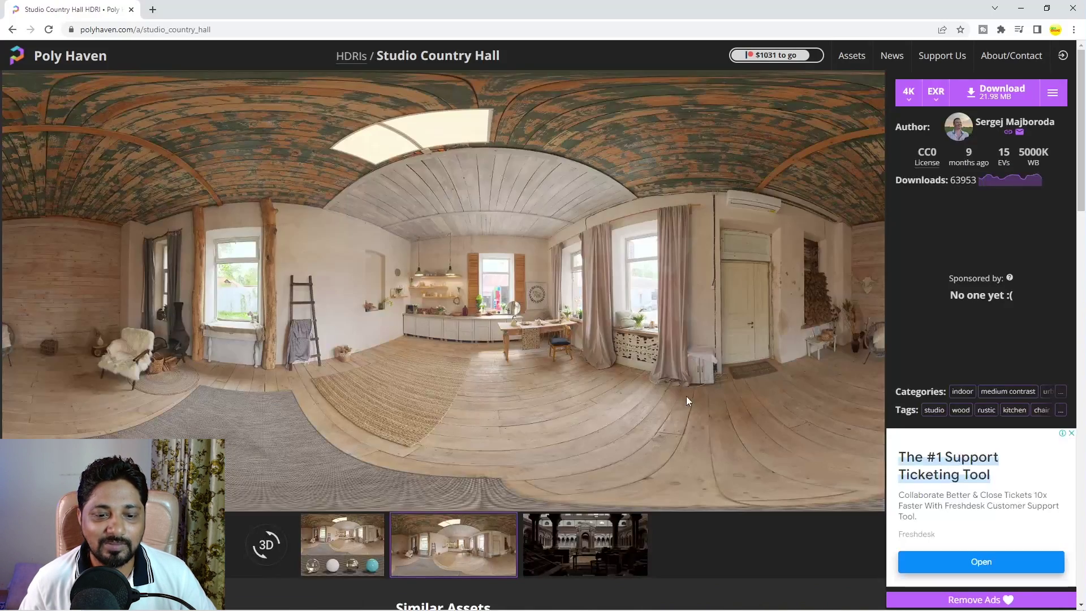
{"action": "scroll", "coordinate": [687, 396], "scroll_direction": "down", "scroll_amount": 3}
{"action": "scroll", "coordinate": [707, 385], "scroll_direction": "down", "scroll_amount": 10}
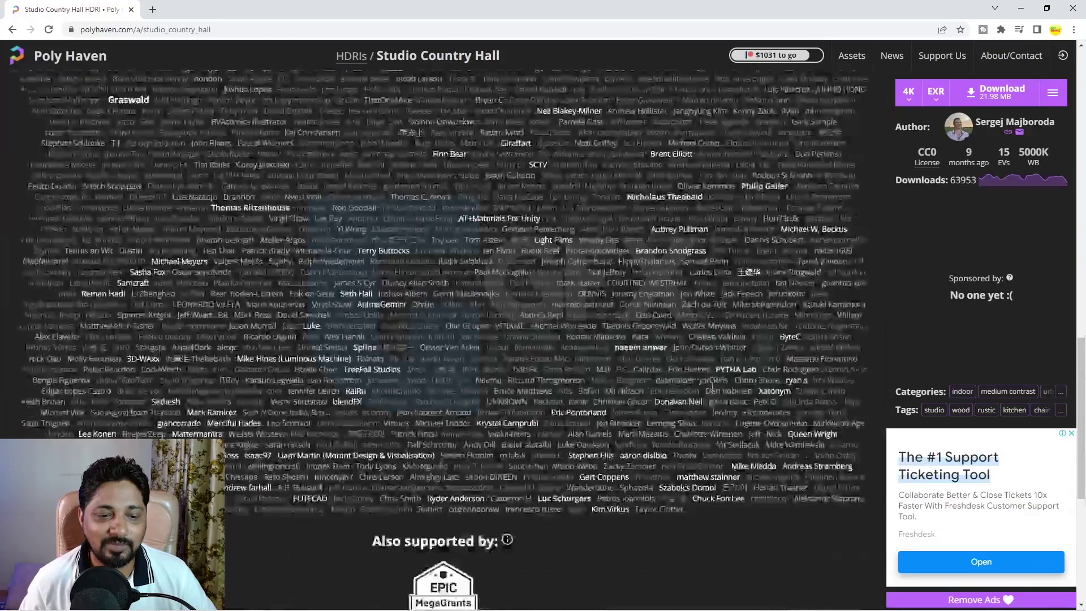
{"action": "scroll", "coordinate": [712, 387], "scroll_direction": "down", "scroll_amount": 4}
{"action": "scroll", "coordinate": [713, 385], "scroll_direction": "up", "scroll_amount": 15}
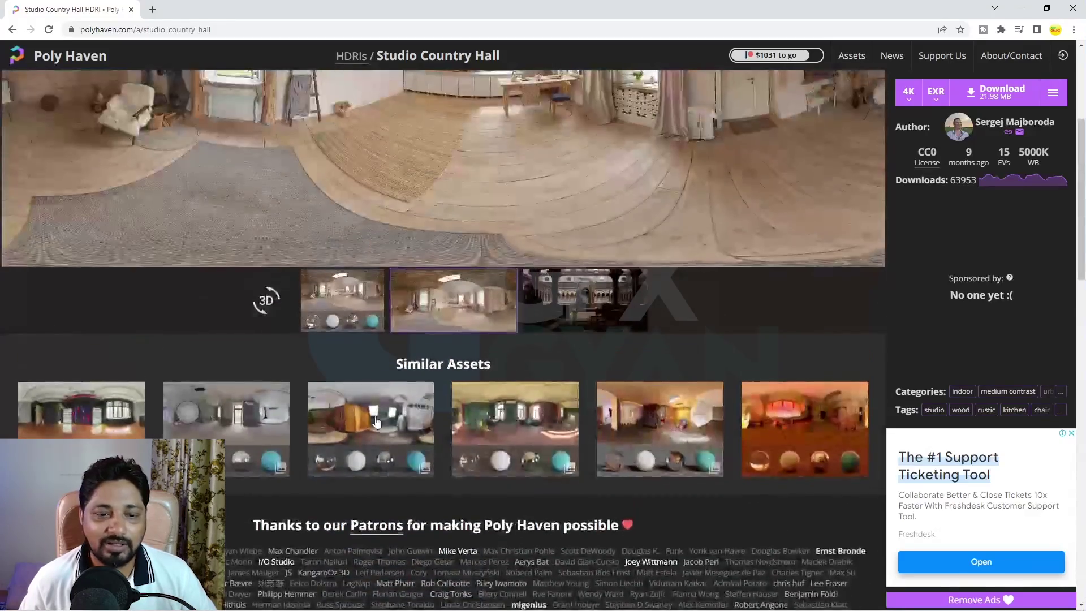
Step: View the Studio Country Hall asset's sphere, courtyard and 3D previews
{"action": "left_click", "coordinate": [341, 302]}
{"action": "left_click", "coordinate": [586, 300]}
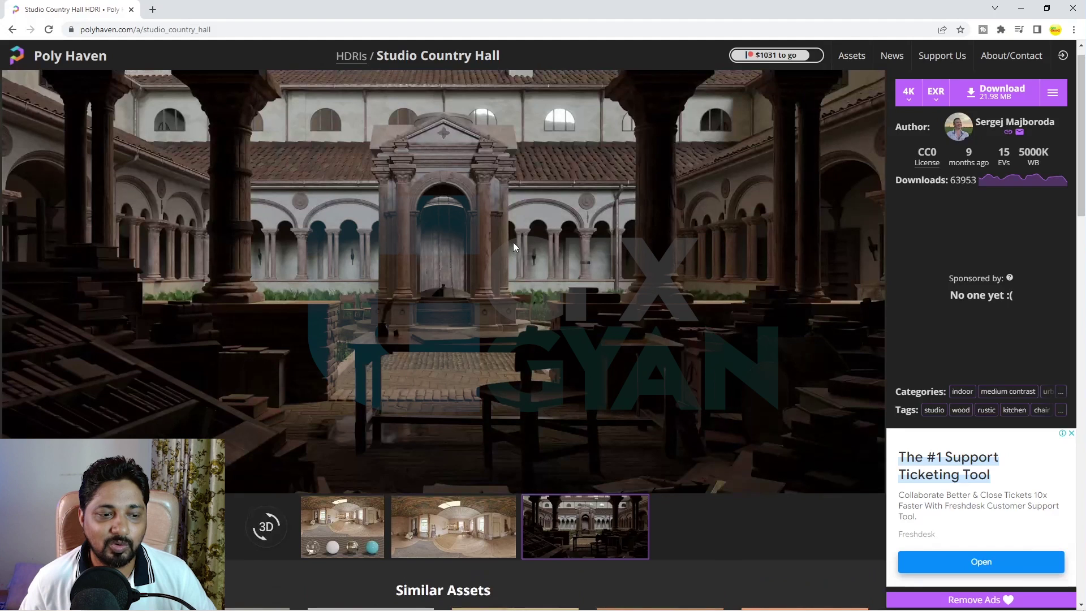
{"action": "left_click", "coordinate": [267, 527]}
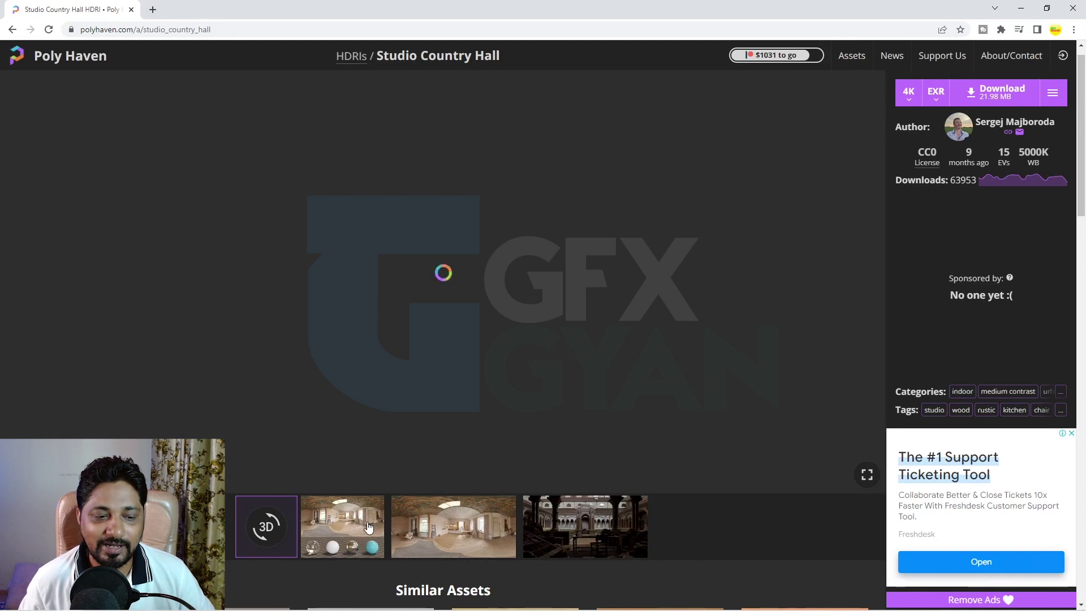
{"action": "left_click", "coordinate": [342, 526]}
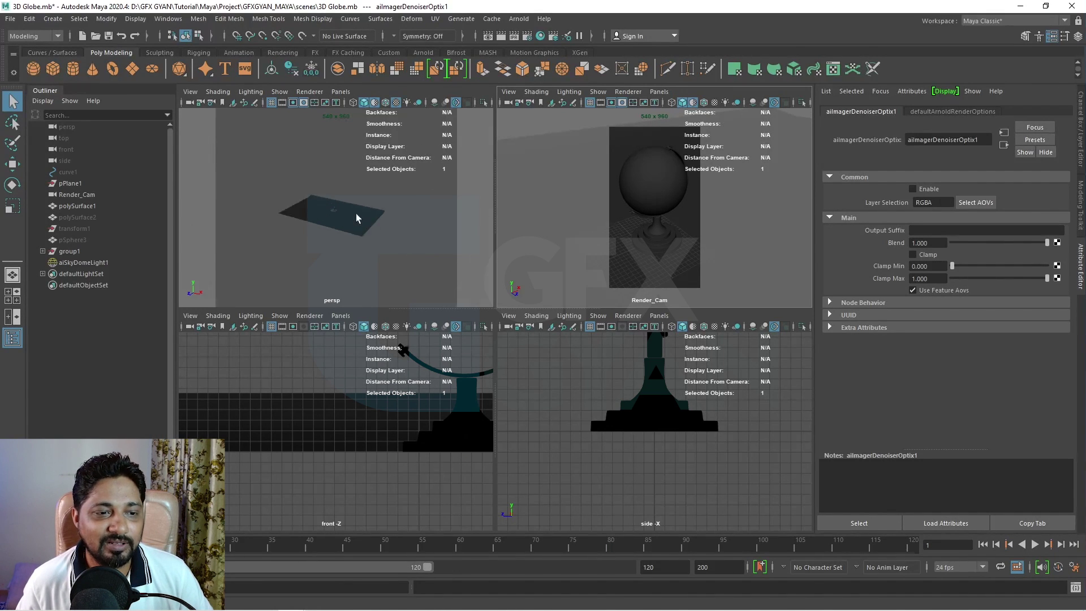
Step: Switch to Maya, select aiSkyDomeLight1 in the perspective view and connect a File texture to its Color
{"action": "scroll", "coordinate": [357, 213], "scroll_direction": "down", "scroll_amount": 5}
{"action": "left_click", "coordinate": [324, 145]}
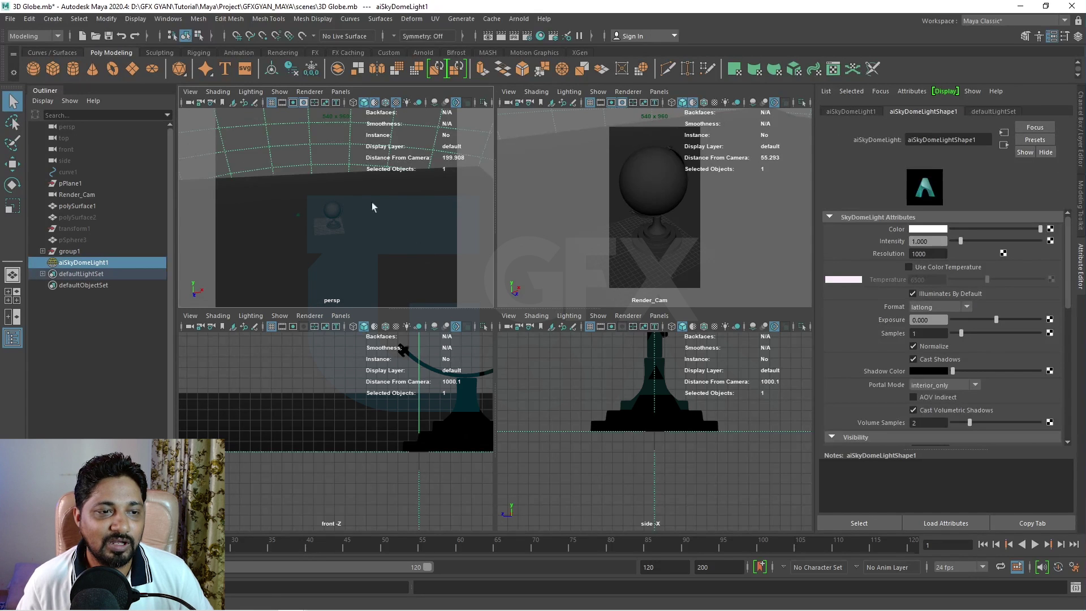
{"action": "scroll", "coordinate": [382, 212], "scroll_direction": "down", "scroll_amount": 8}
{"action": "left_click_drag", "start_coordinate": [382, 211], "coordinate": [412, 247], "text": "alt"}
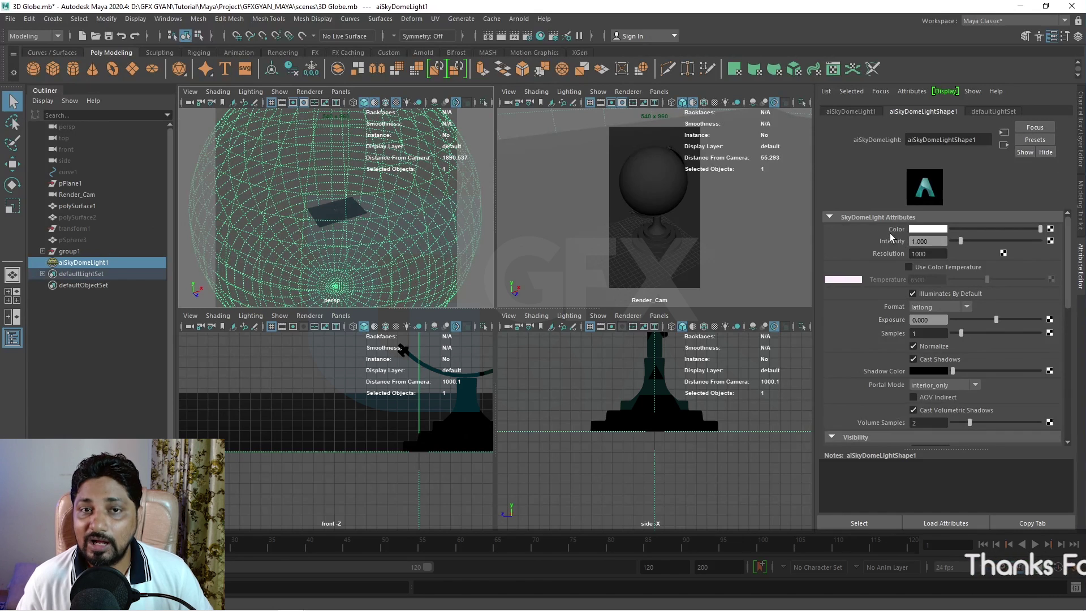
{"action": "left_click", "coordinate": [1051, 229]}
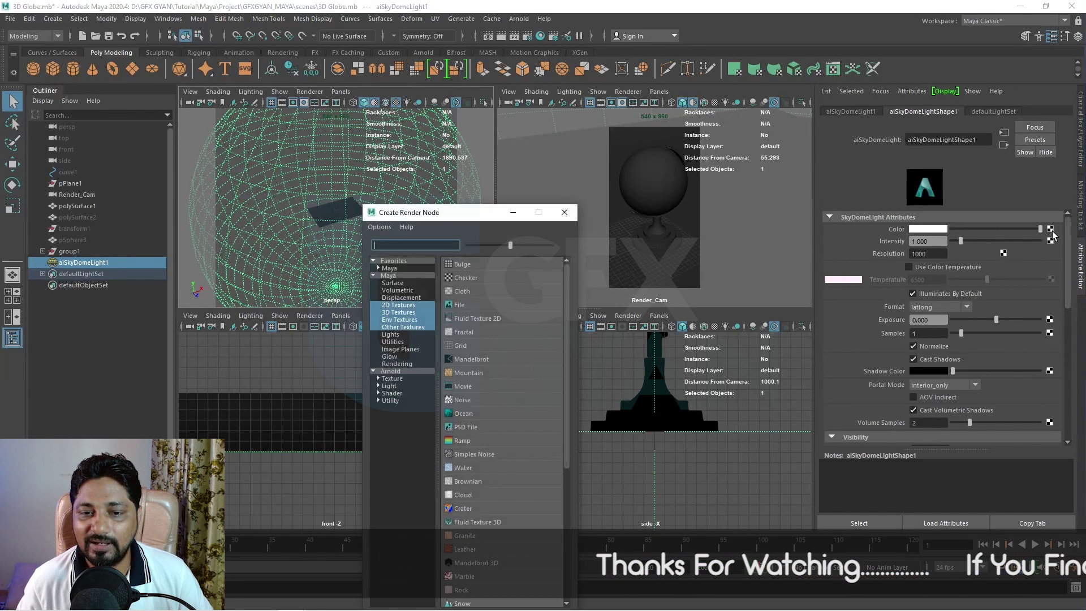
{"action": "left_click", "coordinate": [392, 305]}
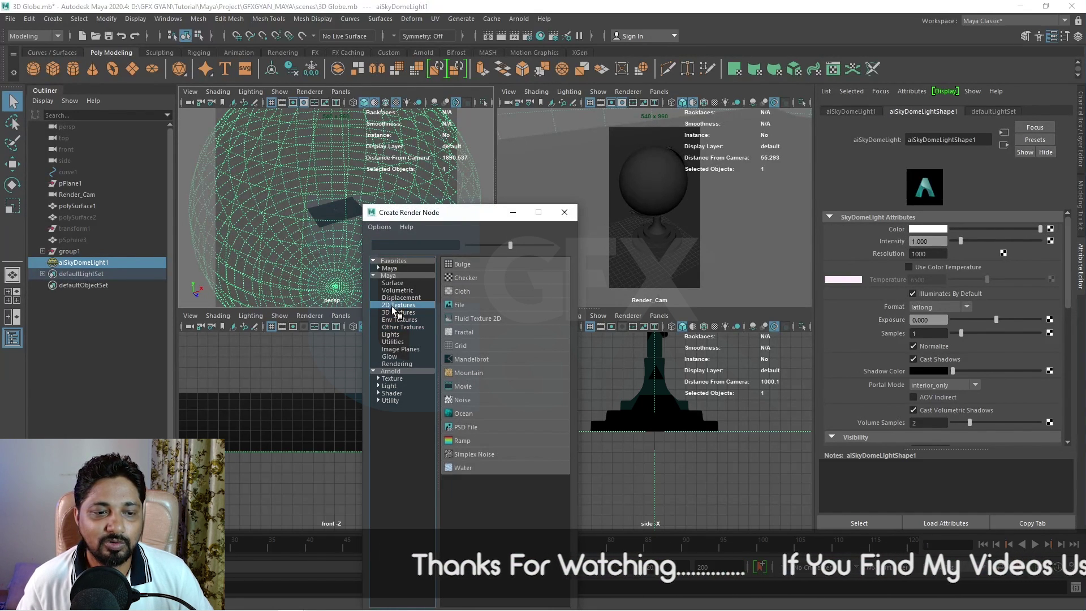
{"action": "left_click", "coordinate": [460, 305]}
Step: Load studio_country_hall_4k.exr from the Downloads folder as the sky dome's file texture image
{"action": "left_click", "coordinate": [1053, 266]}
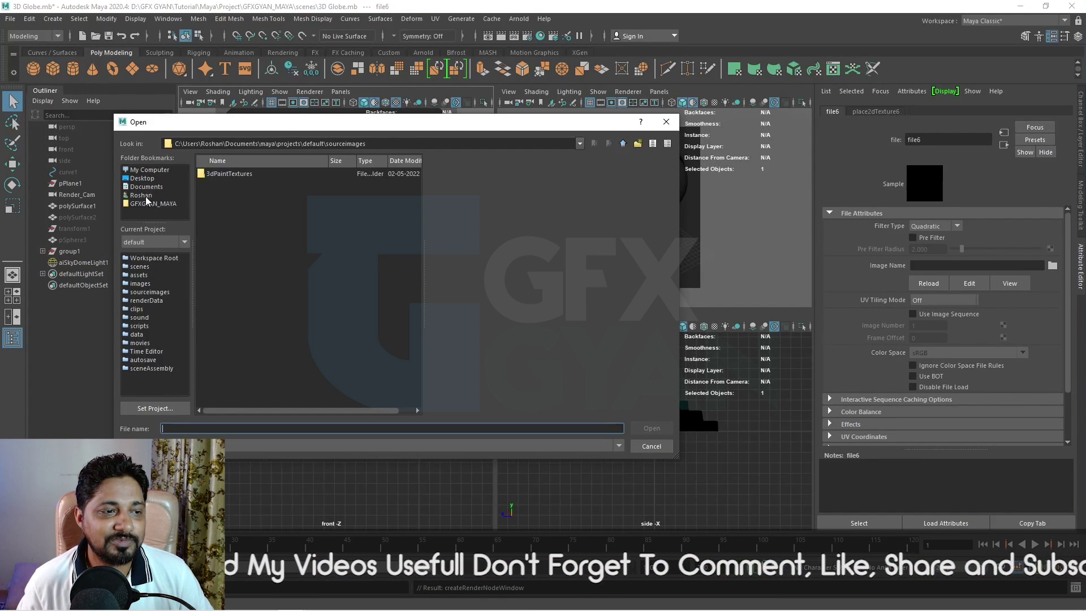
{"action": "left_click", "coordinate": [142, 196]}
{"action": "double_click", "coordinate": [224, 196]}
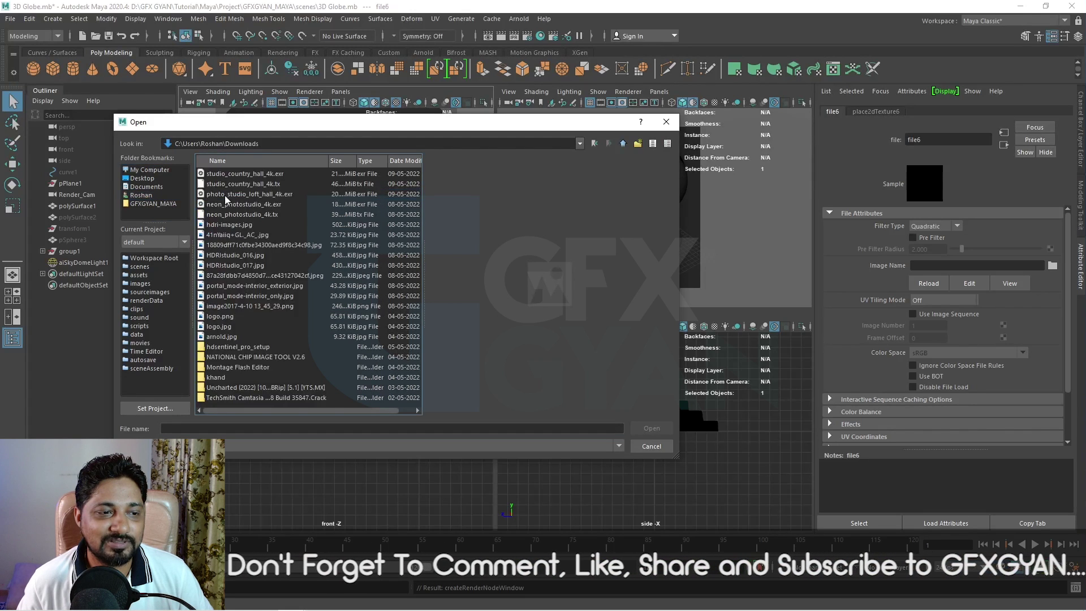
{"action": "left_click", "coordinate": [236, 205]}
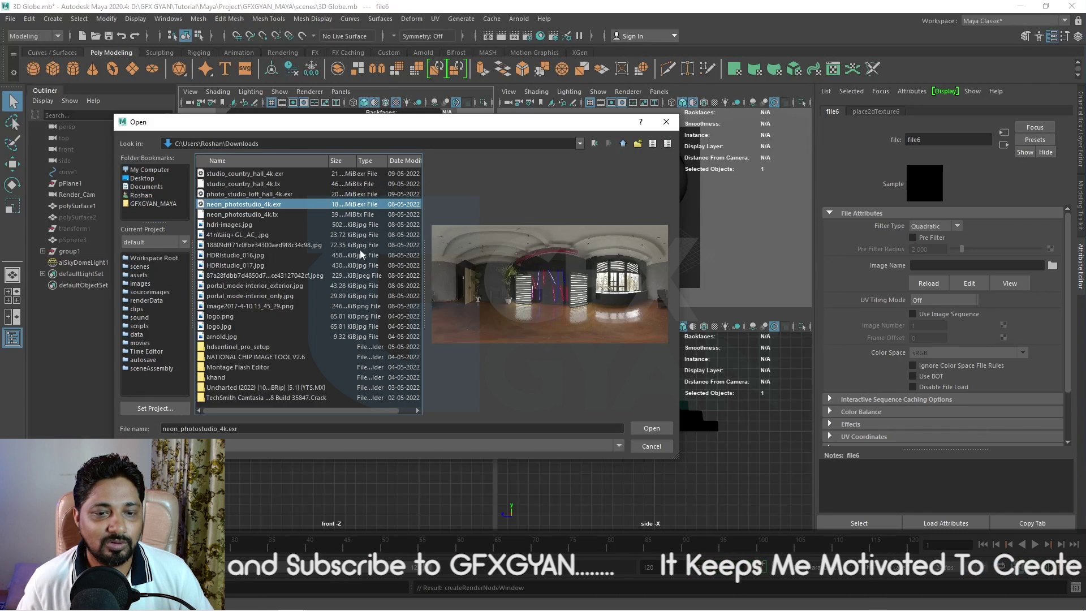
{"action": "left_click", "coordinate": [251, 173]}
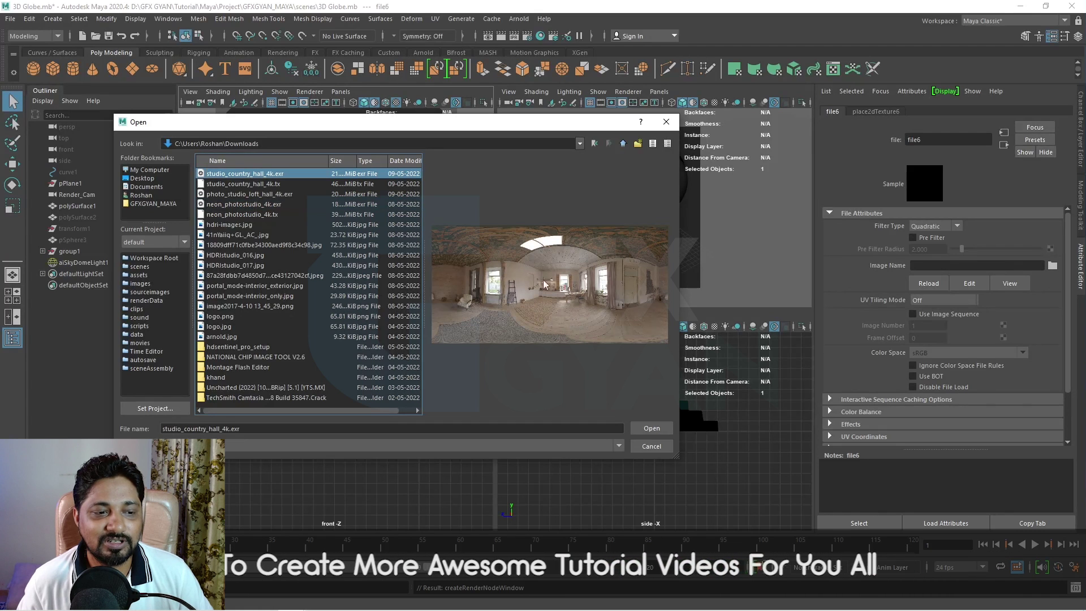
{"action": "left_click", "coordinate": [648, 429]}
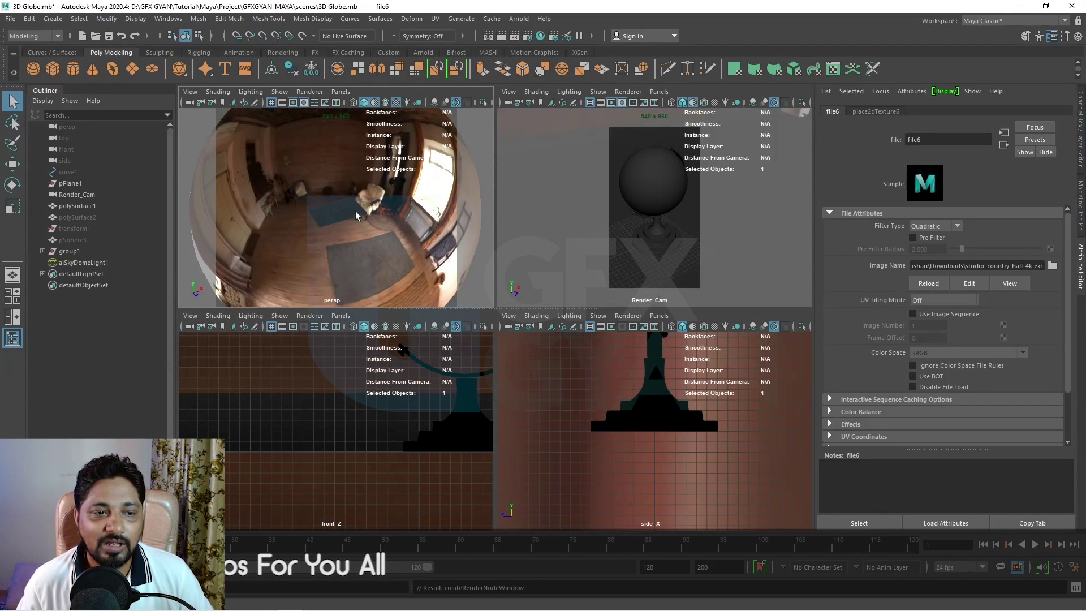
Step: Turn off the default material override in the perspective view so the globe displays its own materials
{"action": "scroll", "coordinate": [358, 214], "scroll_direction": "down", "scroll_amount": 4}
{"action": "left_click_drag", "start_coordinate": [427, 255], "coordinate": [348, 218], "text": "alt"}
{"action": "scroll", "coordinate": [348, 217], "scroll_direction": "up", "scroll_amount": 4}
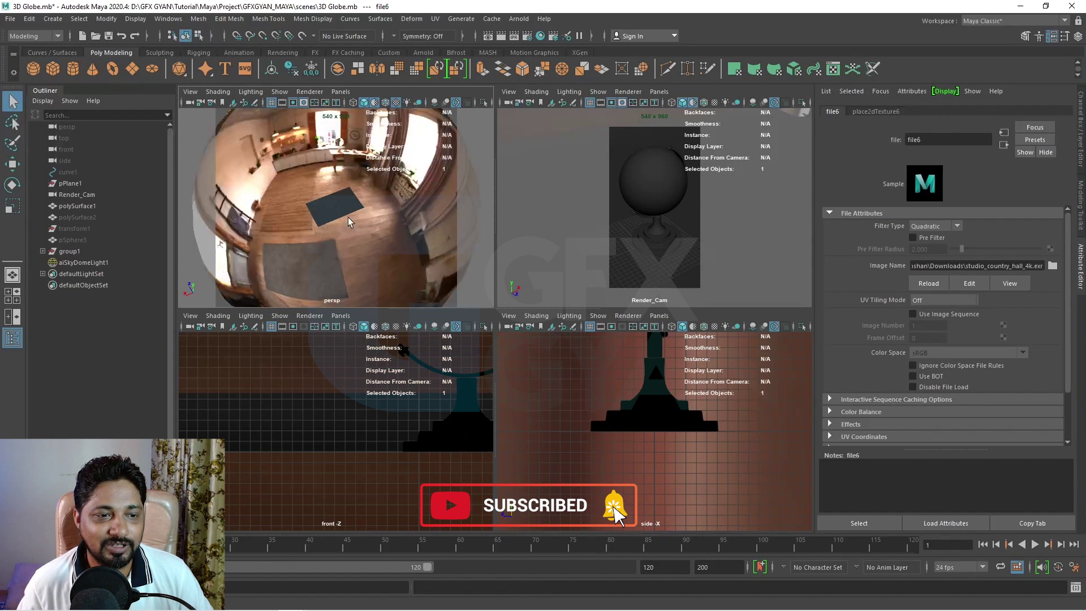
{"action": "scroll", "coordinate": [351, 216], "scroll_direction": "down", "scroll_amount": 8}
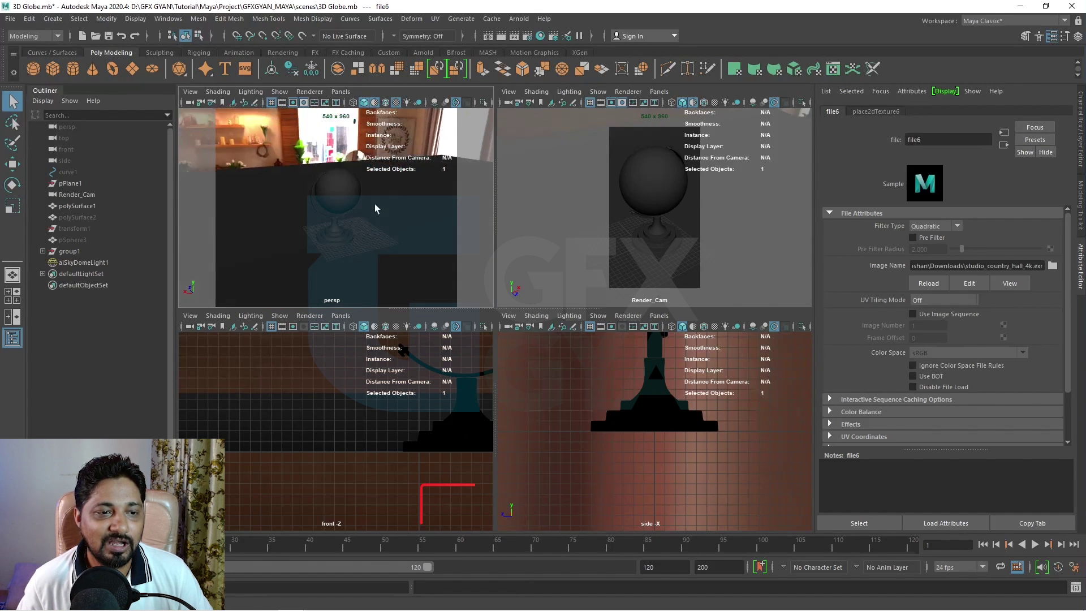
{"action": "left_click", "coordinate": [218, 92]}
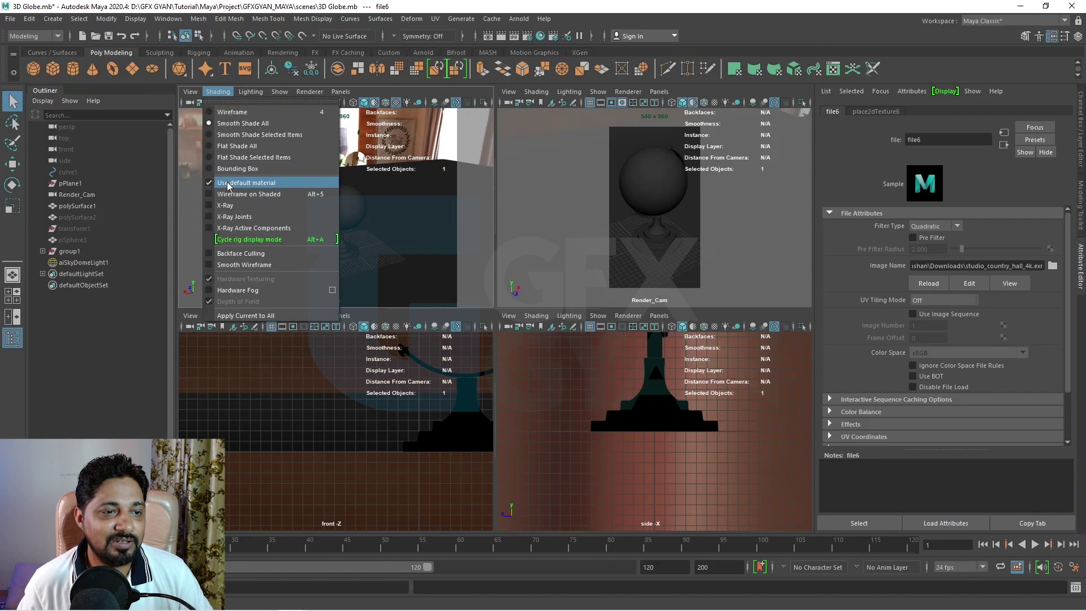
{"action": "left_click", "coordinate": [228, 184]}
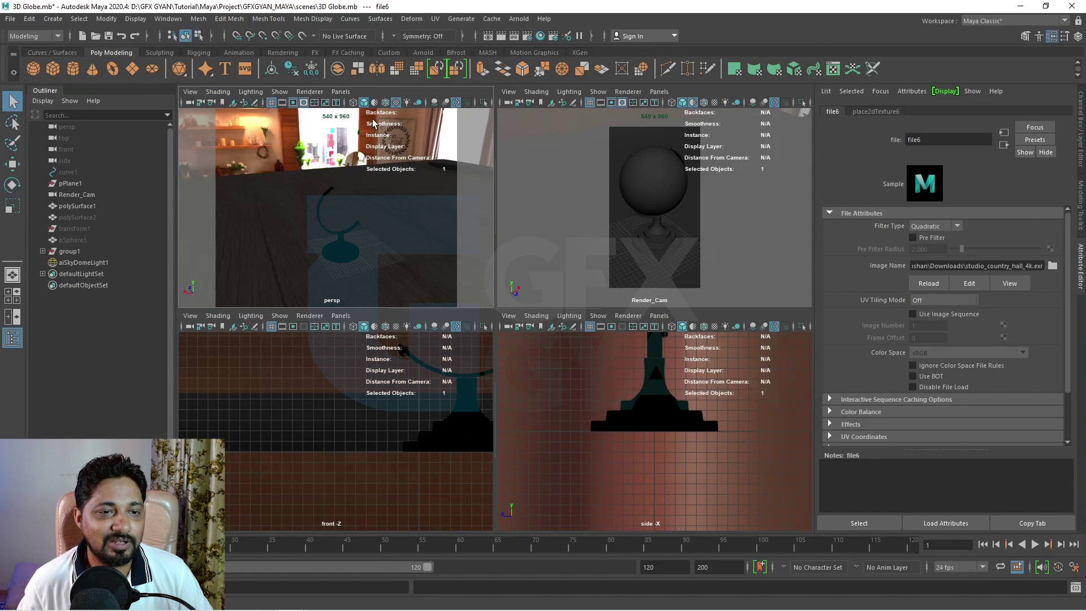
Step: Enable all scene lights and ambient occlusion in the perspective view and inspect the globe in its HDRI surroundings
{"action": "left_click", "coordinate": [407, 102]}
{"action": "left_click_drag", "start_coordinate": [422, 250], "coordinate": [408, 135], "text": "alt"}
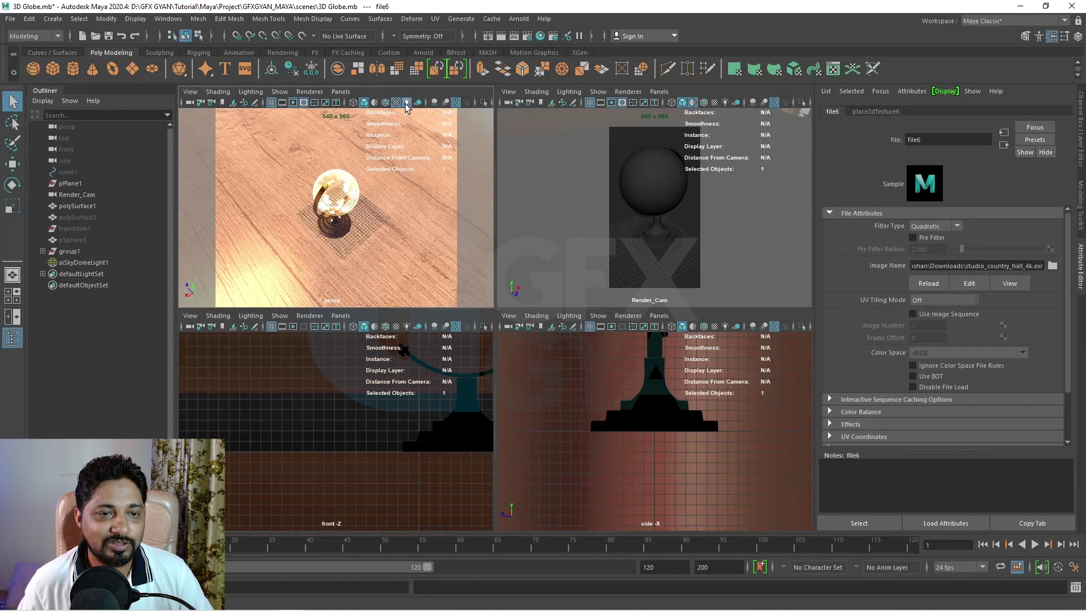
{"action": "left_click", "coordinate": [434, 102]}
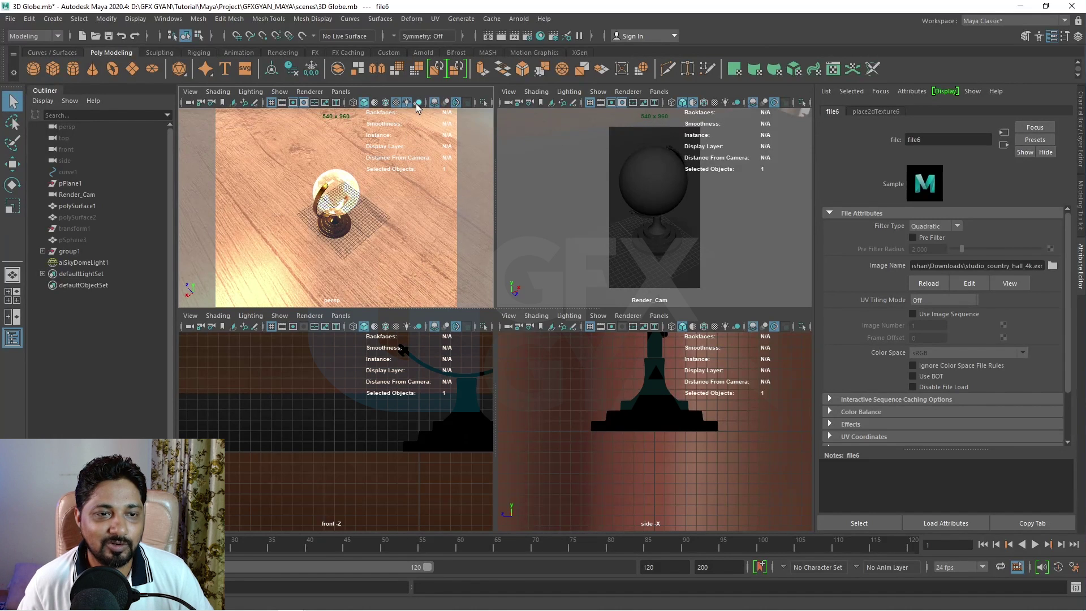
{"action": "left_click_drag", "start_coordinate": [384, 271], "coordinate": [428, 198], "text": "alt"}
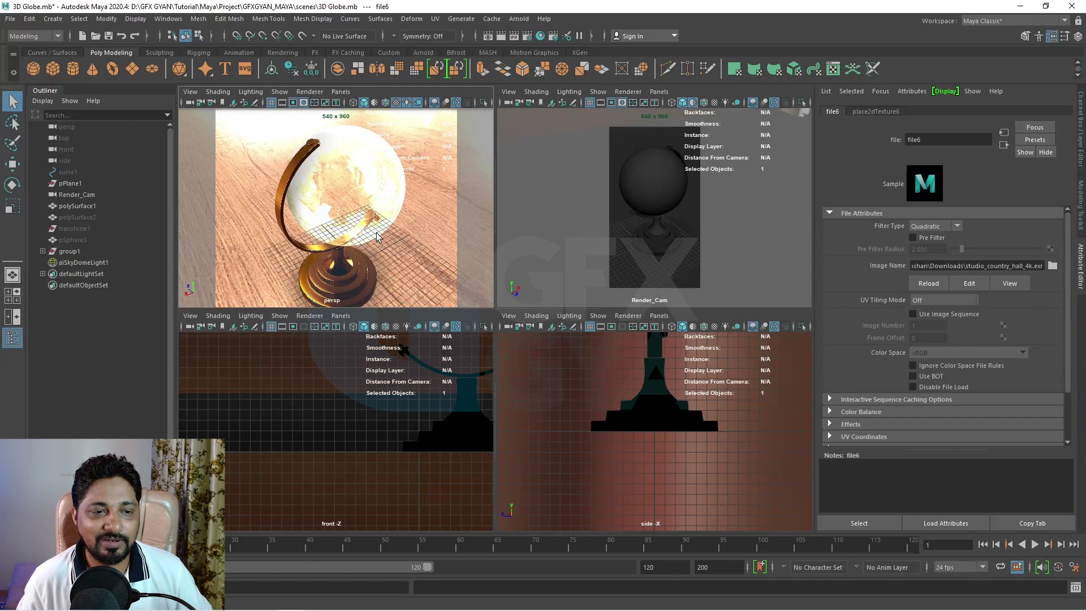
{"action": "scroll", "coordinate": [378, 237], "scroll_direction": "down", "scroll_amount": 6}
{"action": "left_click_drag", "start_coordinate": [379, 244], "coordinate": [369, 217], "text": "alt"}
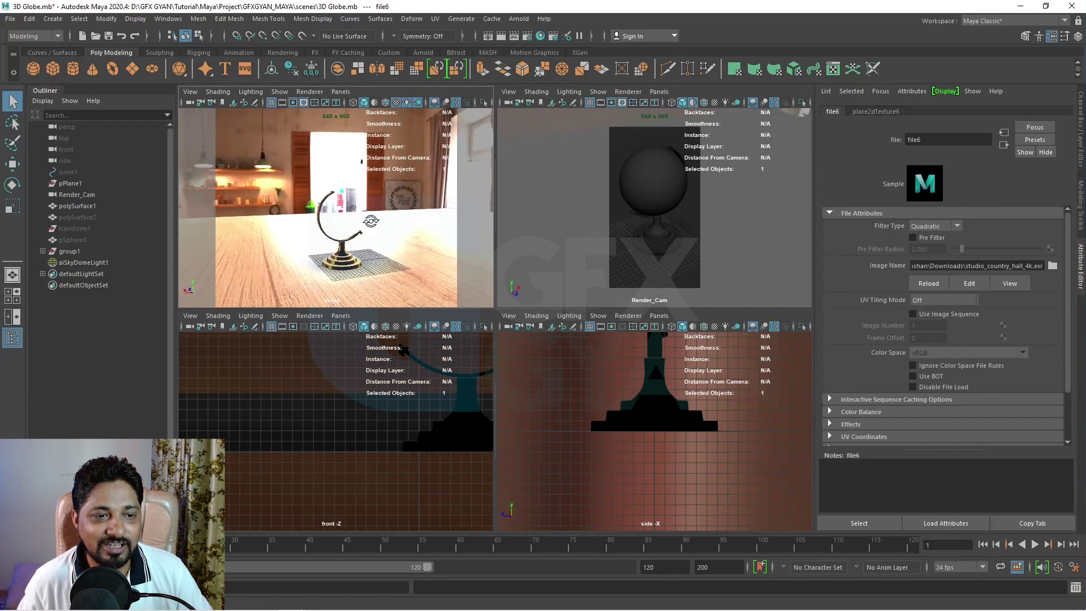
Step: Select aiSkyDomeLight1 in the perspective view and inspect the globe against its room surroundings
{"action": "left_click", "coordinate": [307, 172]}
{"action": "left_click_drag", "start_coordinate": [424, 263], "coordinate": [385, 258], "text": "alt"}
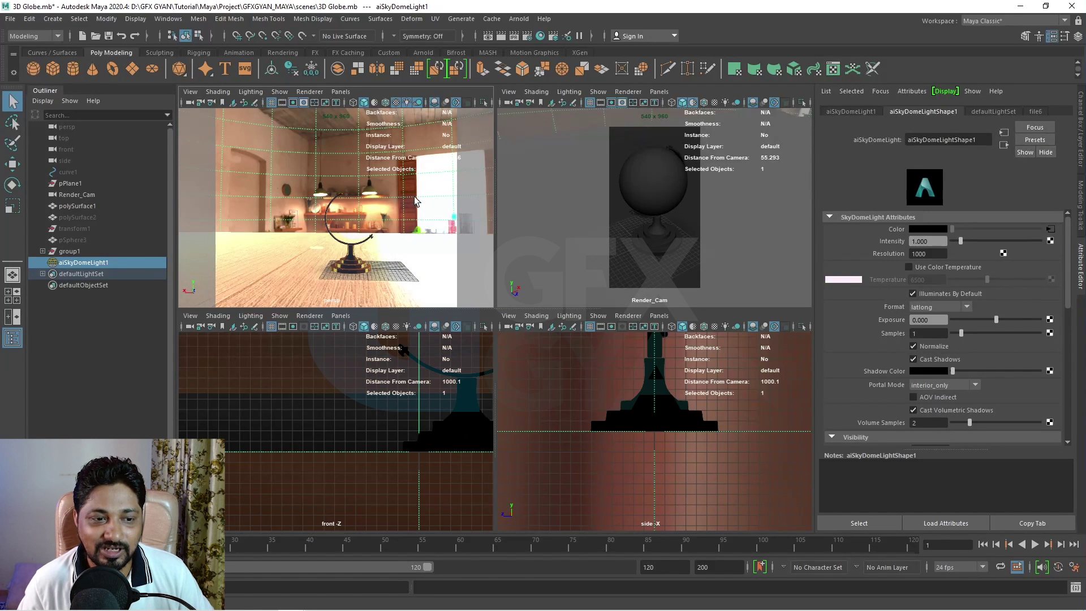
{"action": "mouse_move", "coordinate": [400, 233]}
{"action": "left_mouse_down", "text": "alt"}
{"action": "mouse_move", "coordinate": [374, 261]}
{"action": "mouse_move", "coordinate": [422, 257]}
{"action": "mouse_move", "coordinate": [409, 238]}
{"action": "left_mouse_up", "text": "alt"}
{"action": "key", "text": "space"}
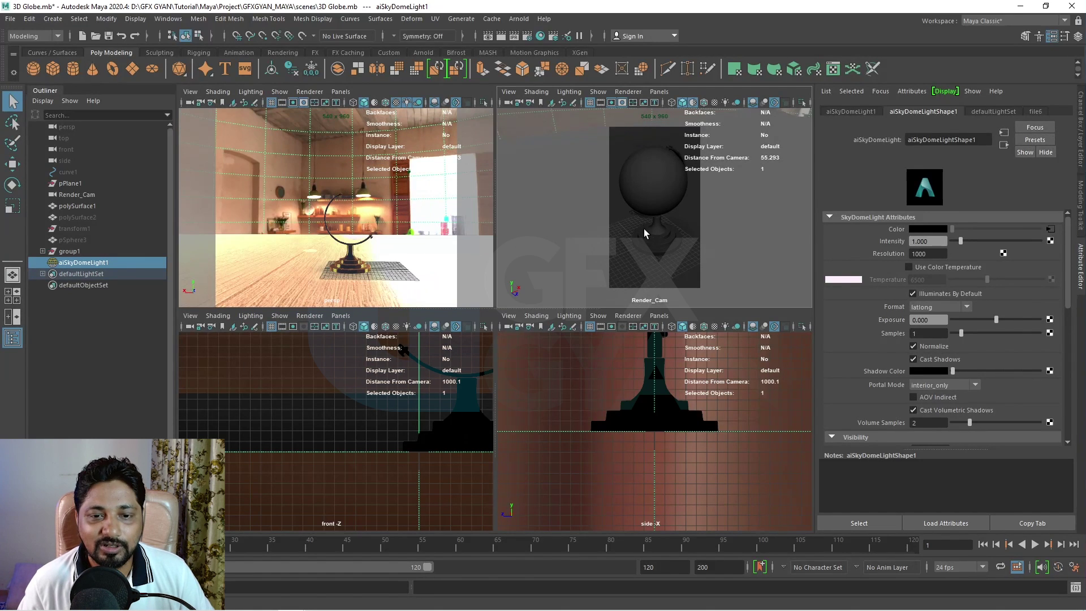
Step: Open the Arnold RenderView and store a snapshot of the existing render
{"action": "left_click", "coordinate": [518, 18]}
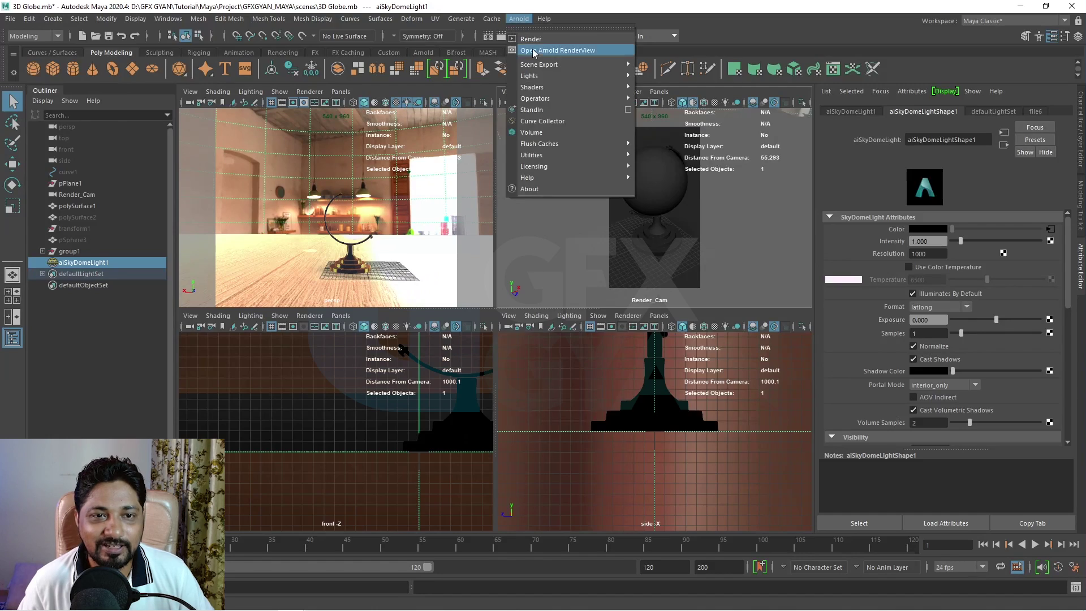
{"action": "left_click", "coordinate": [535, 50]}
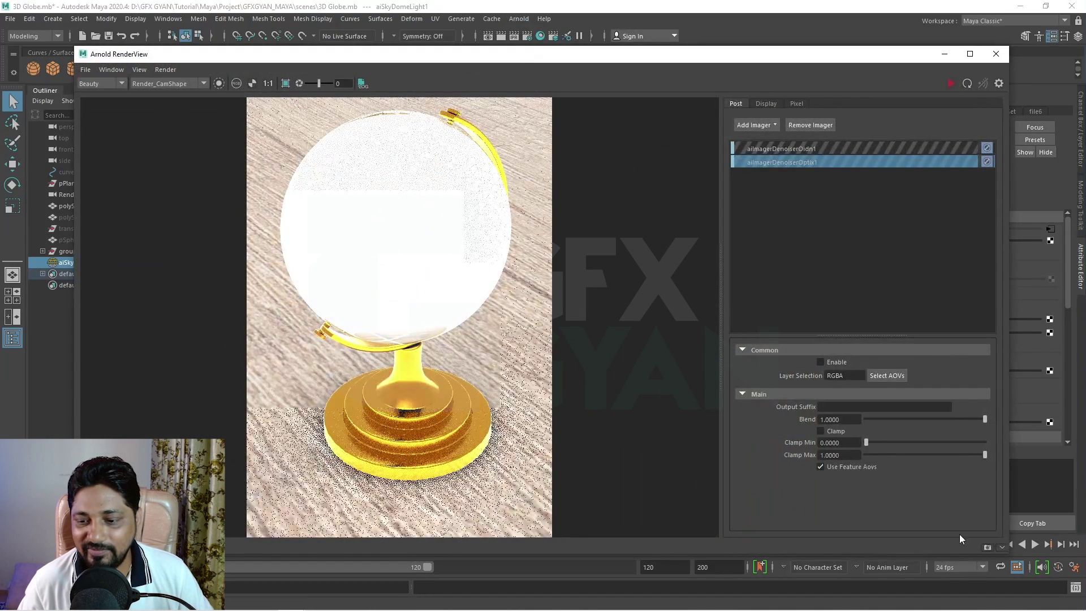
{"action": "left_click", "coordinate": [989, 548]}
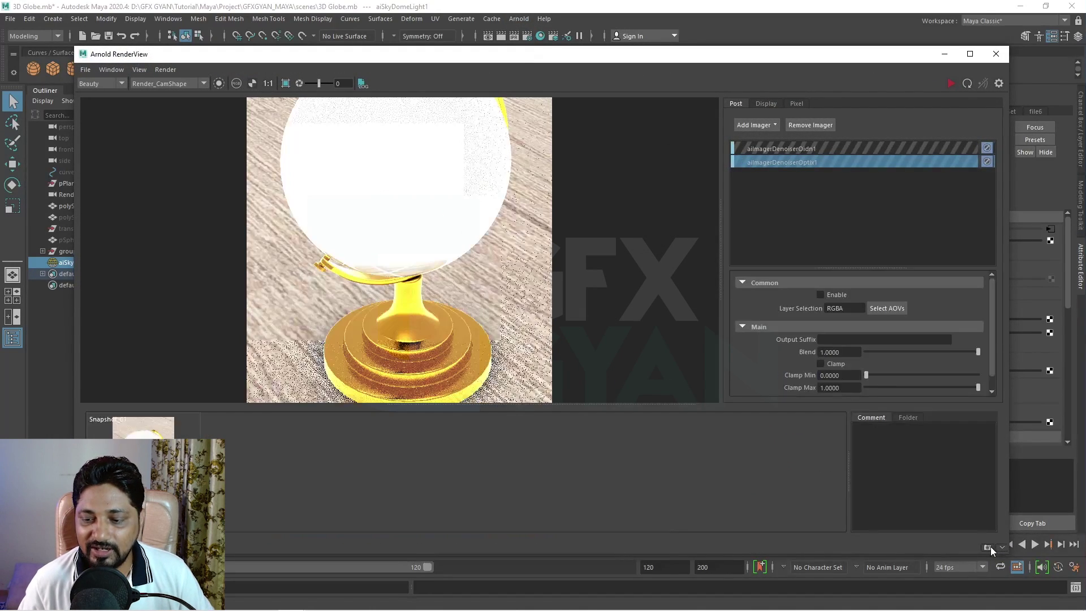
Step: Start a new Arnold render of the Render_Cam view with the HDRI lighting and inspect the glass globe
{"action": "scroll", "coordinate": [544, 251], "scroll_direction": "down", "scroll_amount": 4}
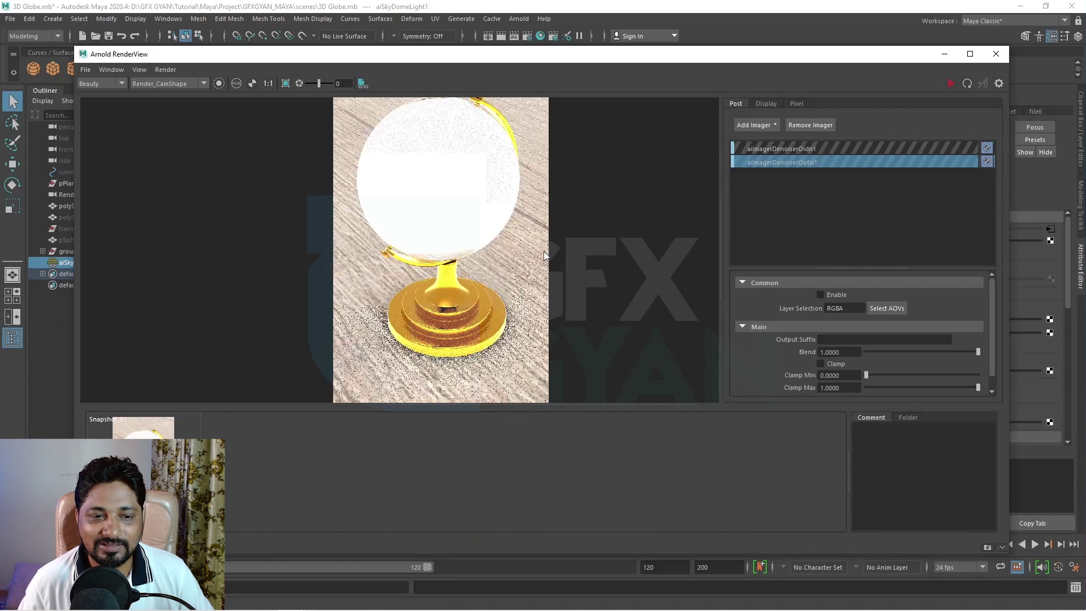
{"action": "scroll", "coordinate": [548, 253], "scroll_direction": "up", "scroll_amount": 1}
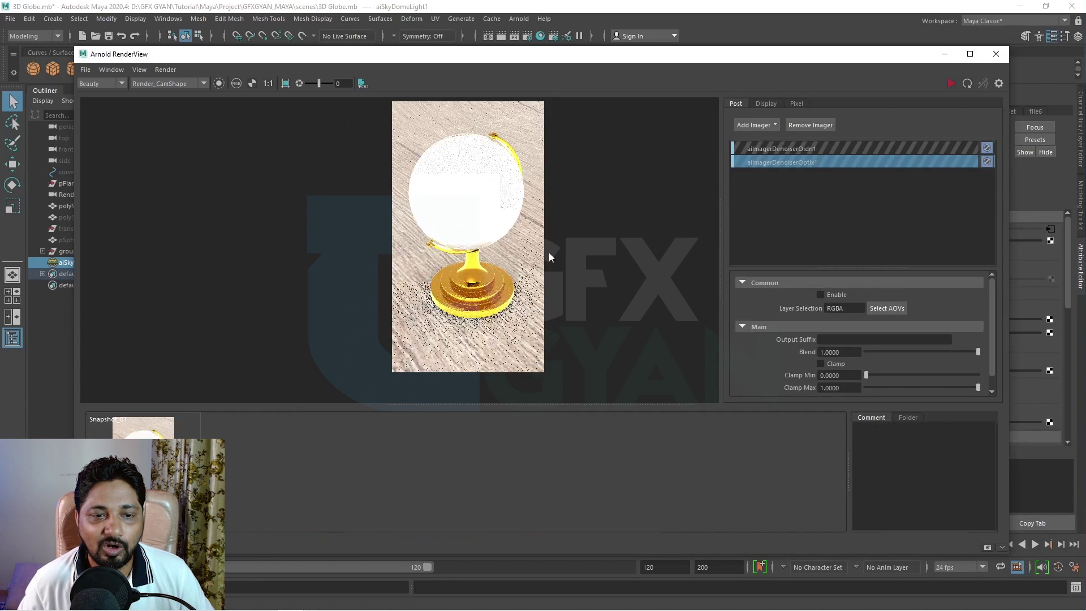
{"action": "left_click", "coordinate": [954, 84]}
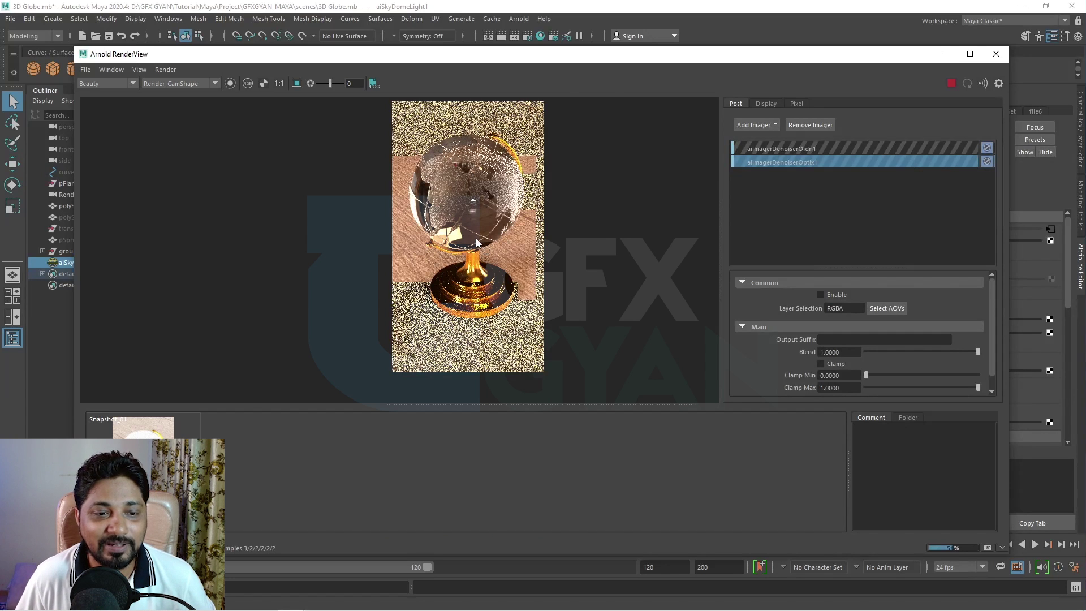
{"action": "scroll", "coordinate": [487, 246], "scroll_direction": "up", "scroll_amount": 2}
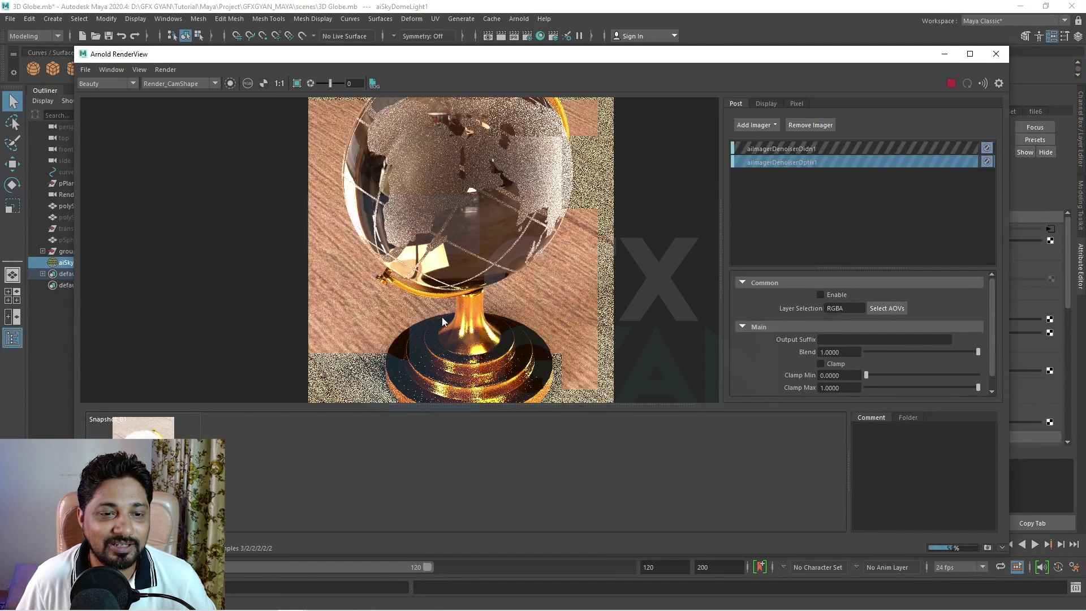
Step: Compare the new render with the first snapshot in a split view, and end the comparison
{"action": "right_click", "coordinate": [158, 462]}
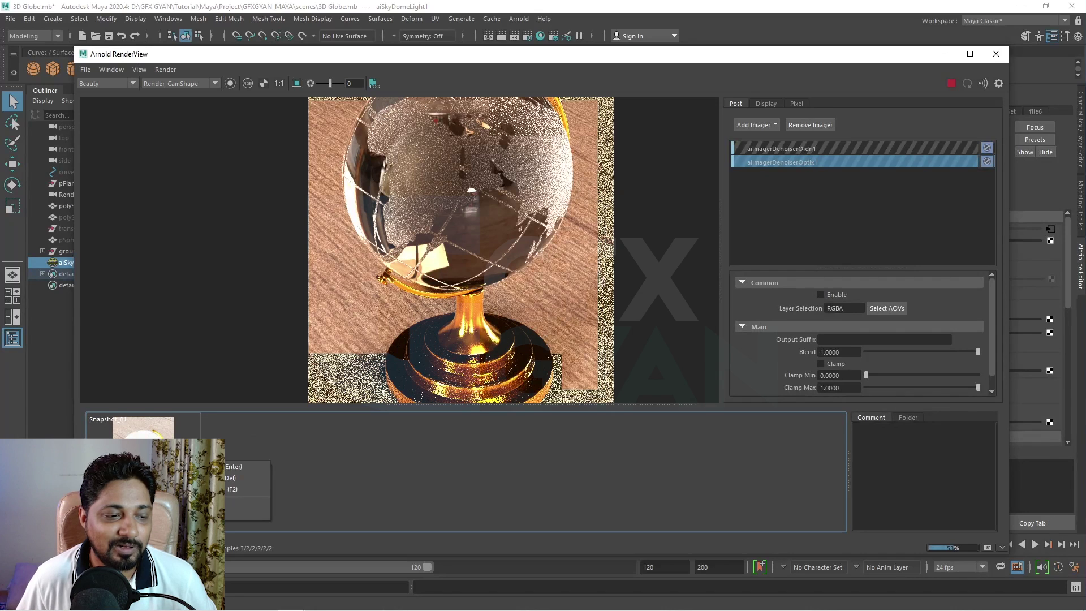
{"action": "left_click", "coordinate": [195, 504]}
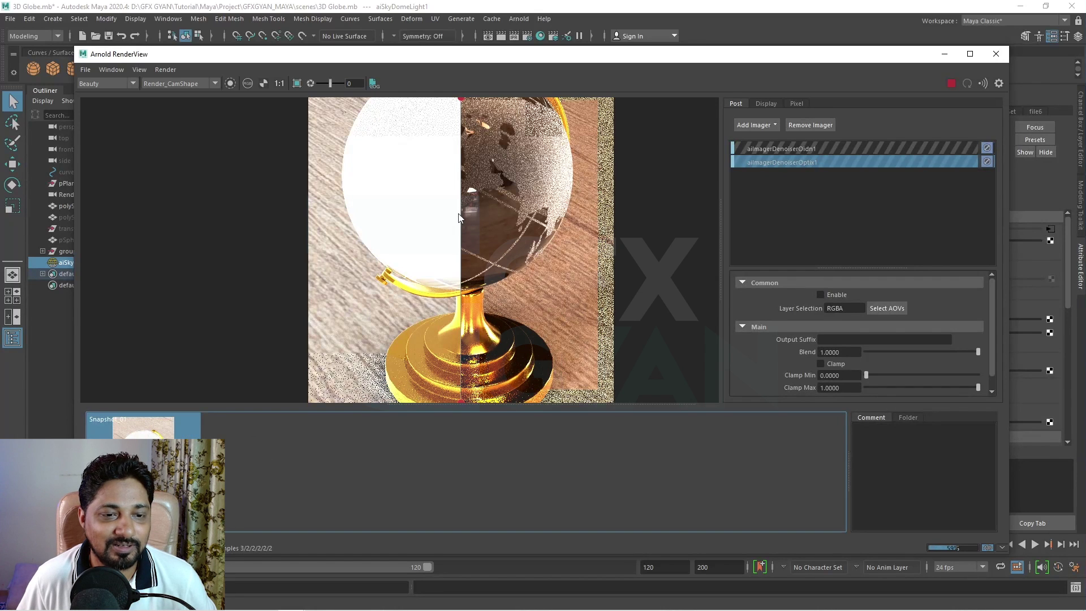
{"action": "left_click_drag", "start_coordinate": [462, 220], "coordinate": [421, 233]}
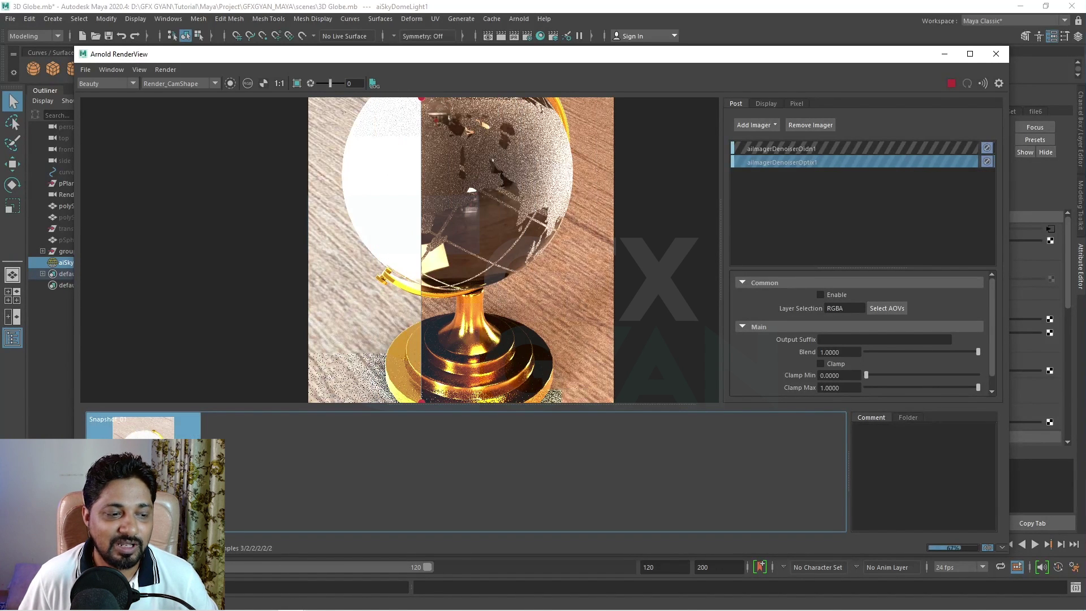
{"action": "right_click", "coordinate": [149, 485]}
{"action": "left_click", "coordinate": [181, 538]}
{"action": "scroll", "coordinate": [478, 308], "scroll_direction": "down", "scroll_amount": 2}
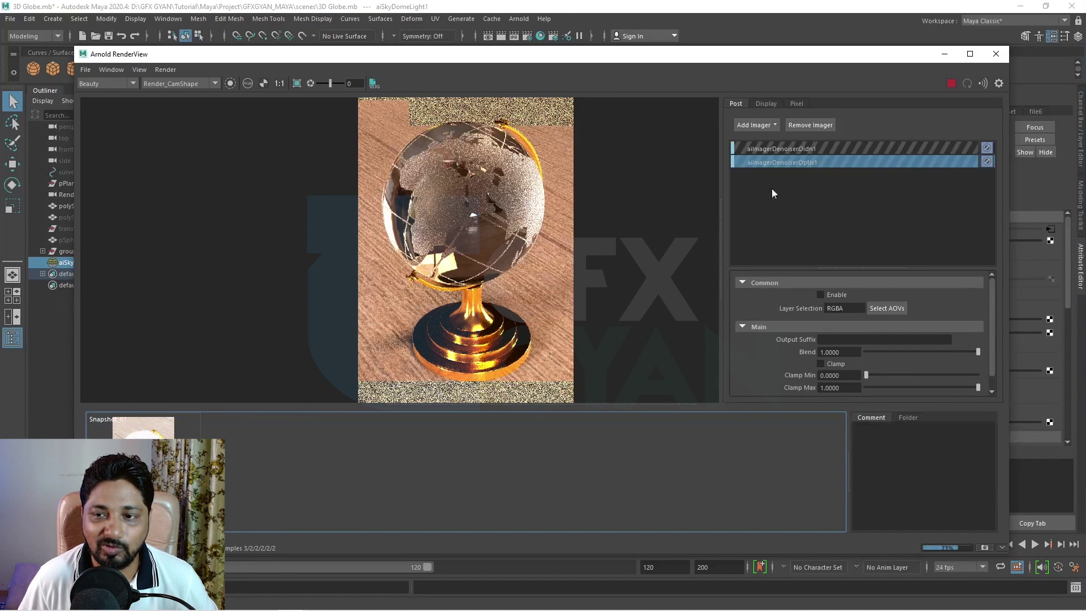
Step: Stop the render, store it as a second snapshot and minimize the Arnold RenderView
{"action": "left_click", "coordinate": [954, 83]}
{"action": "left_click_drag", "start_coordinate": [922, 56], "coordinate": [681, 82]}
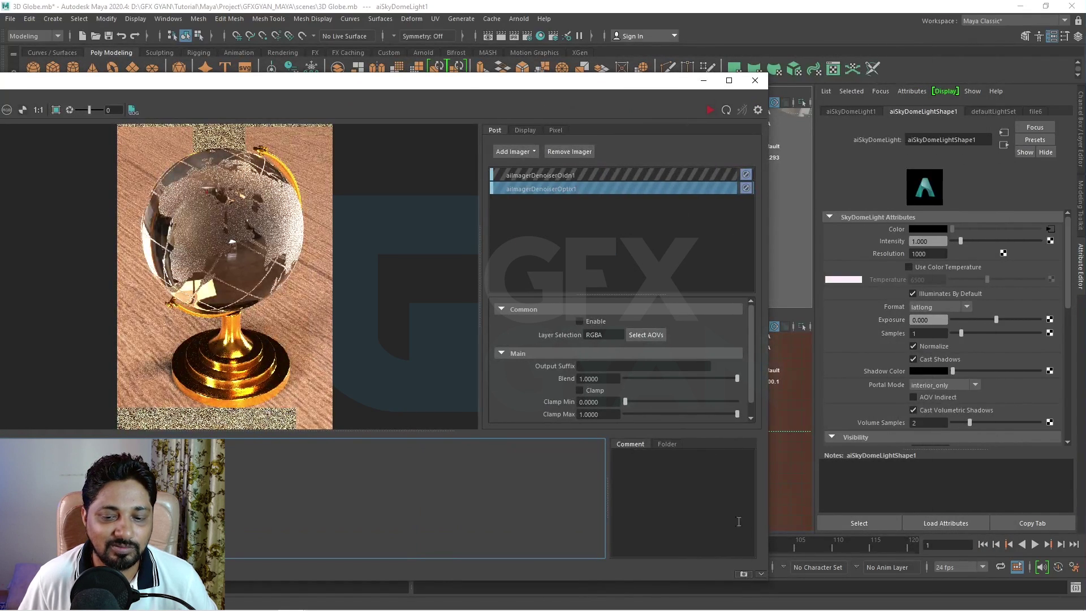
{"action": "left_click", "coordinate": [696, 82]}
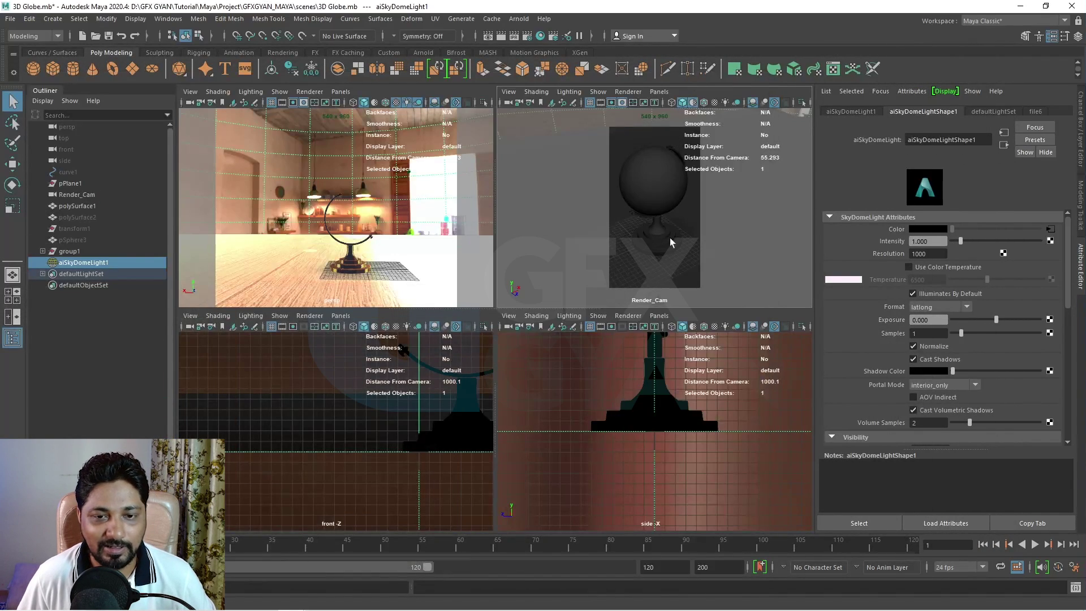
Step: Lower the Render_Cam angle to face the globe from the side and rotate the sky dome horizontally until the lit shelves sit behind it
{"action": "left_click_drag", "start_coordinate": [673, 234], "coordinate": [657, 251], "text": "alt"}
{"action": "middle_click_drag", "start_coordinate": [656, 251], "coordinate": [657, 256], "text": "alt"}
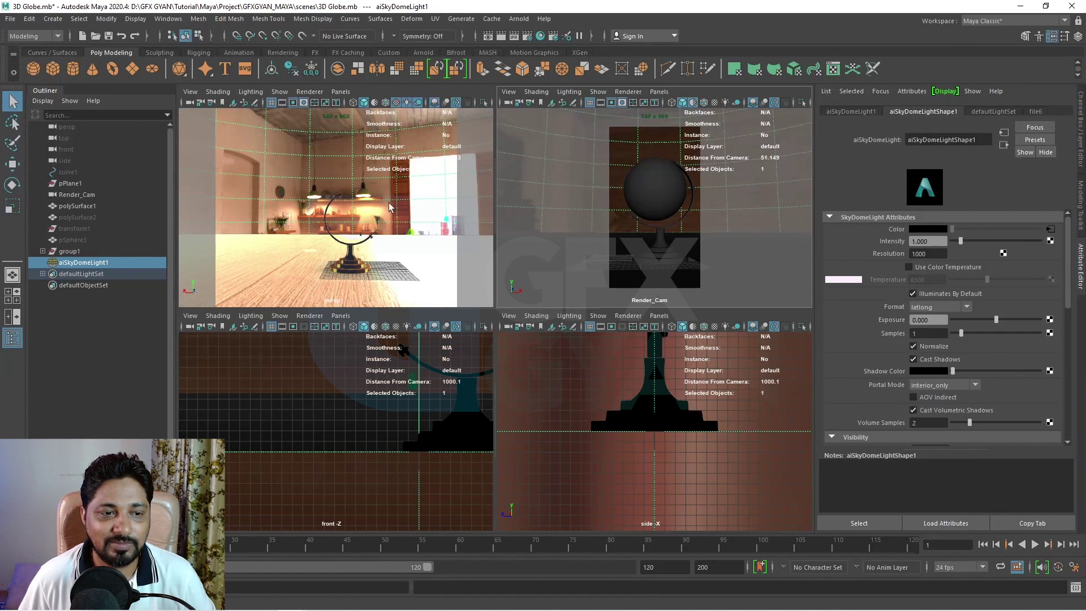
{"action": "key", "text": "e"}
{"action": "left_click_drag", "start_coordinate": [390, 282], "coordinate": [315, 282]}
Step: Reopen the Arnold RenderView and try to render the new Render_Cam angle
{"action": "left_click", "coordinate": [518, 20]}
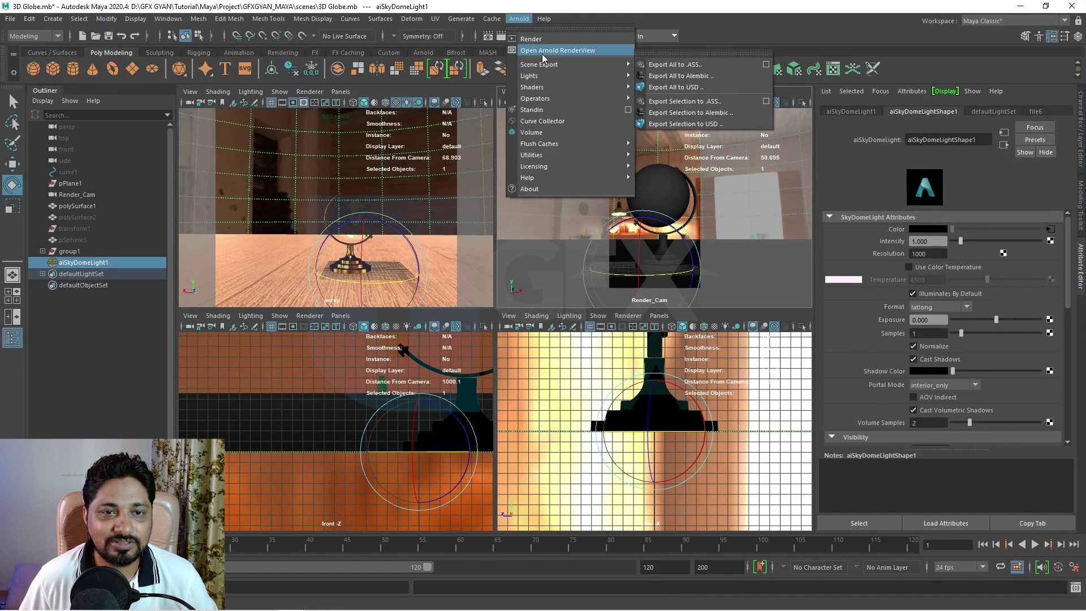
{"action": "left_click", "coordinate": [542, 53]}
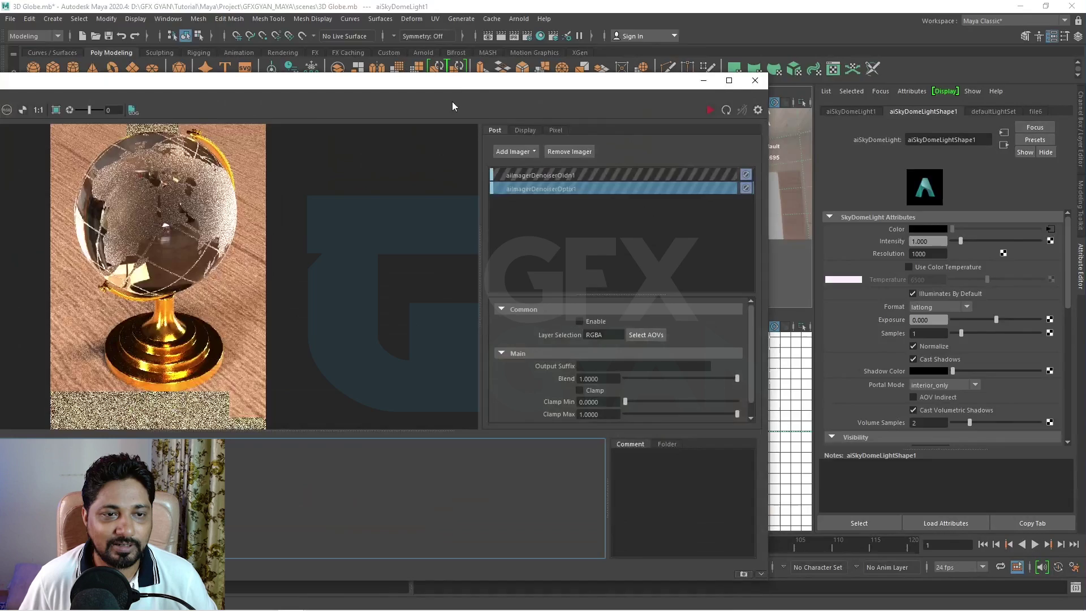
{"action": "left_click_drag", "start_coordinate": [452, 106], "coordinate": [696, 77]}
{"action": "left_click", "coordinate": [973, 83]}
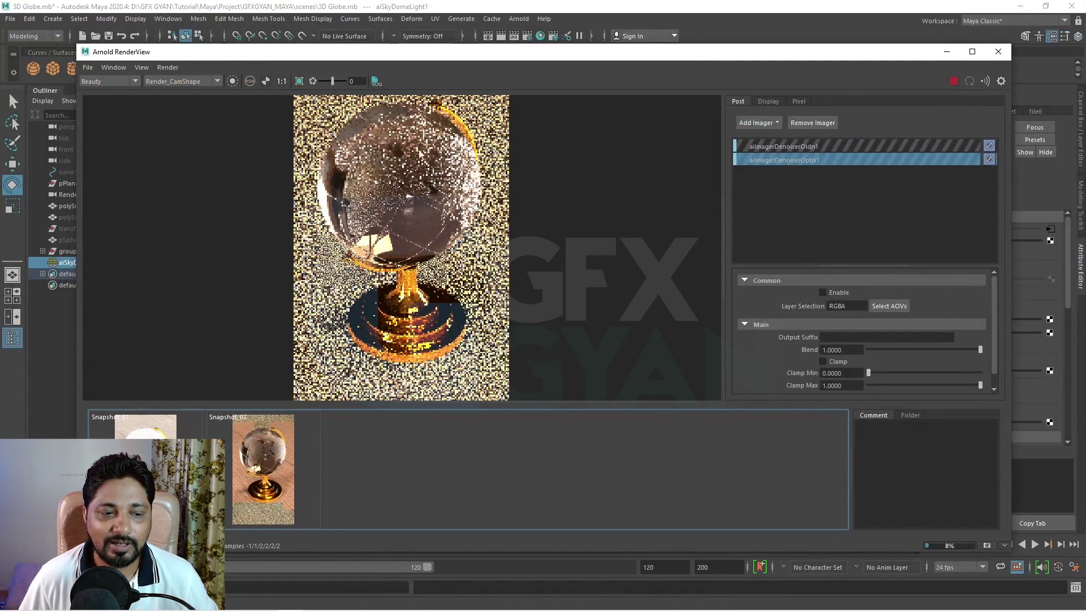
{"action": "left_click", "coordinate": [953, 83]}
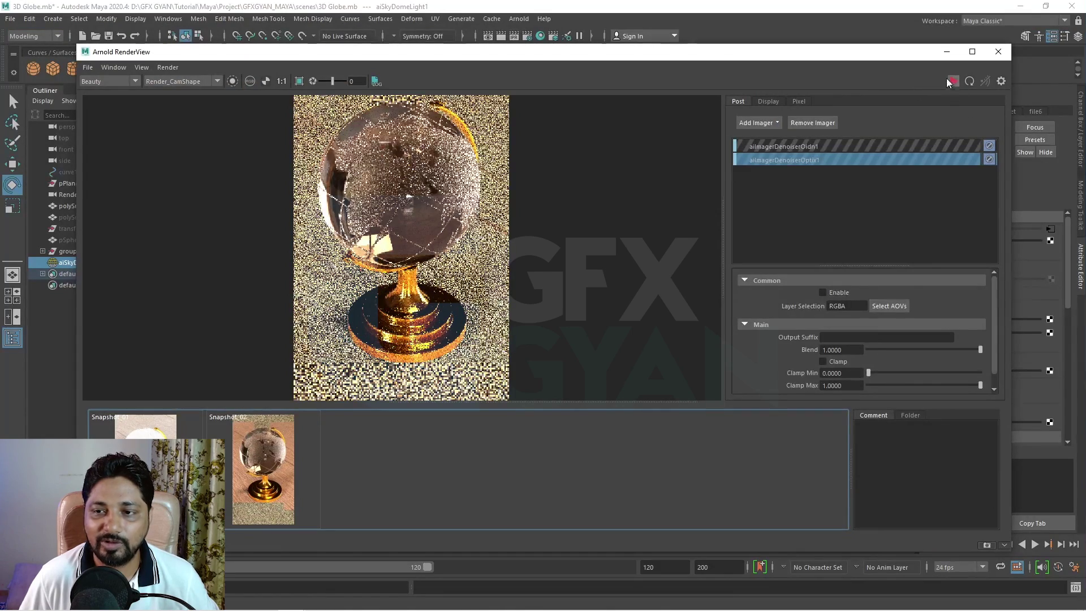
Step: Minimize and reopen the Arnold RenderView to render the updated Render_Cam angle, keeping the whole image in view
{"action": "left_click", "coordinate": [946, 51]}
{"action": "left_click", "coordinate": [518, 18]}
{"action": "left_click", "coordinate": [531, 51]}
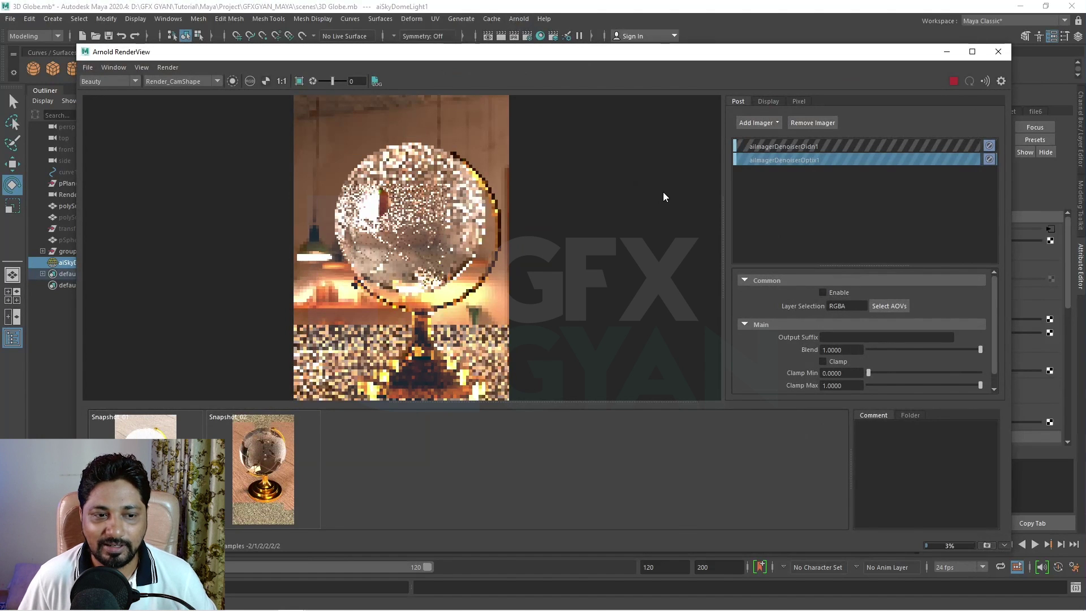
{"action": "scroll", "coordinate": [430, 340], "scroll_direction": "down", "scroll_amount": 4}
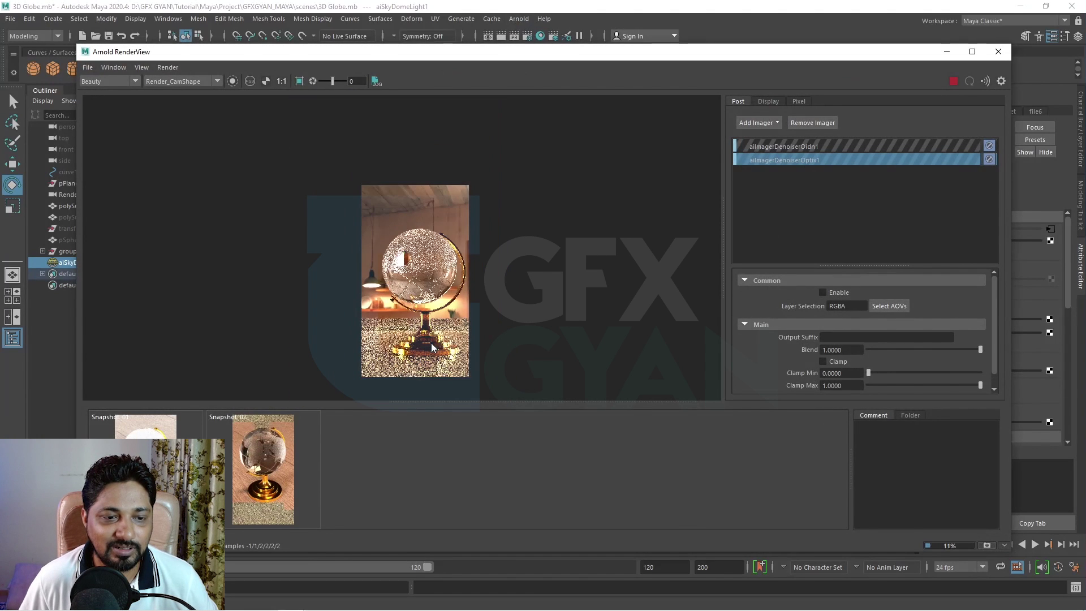
{"action": "scroll", "coordinate": [428, 362], "scroll_direction": "up", "scroll_amount": 2}
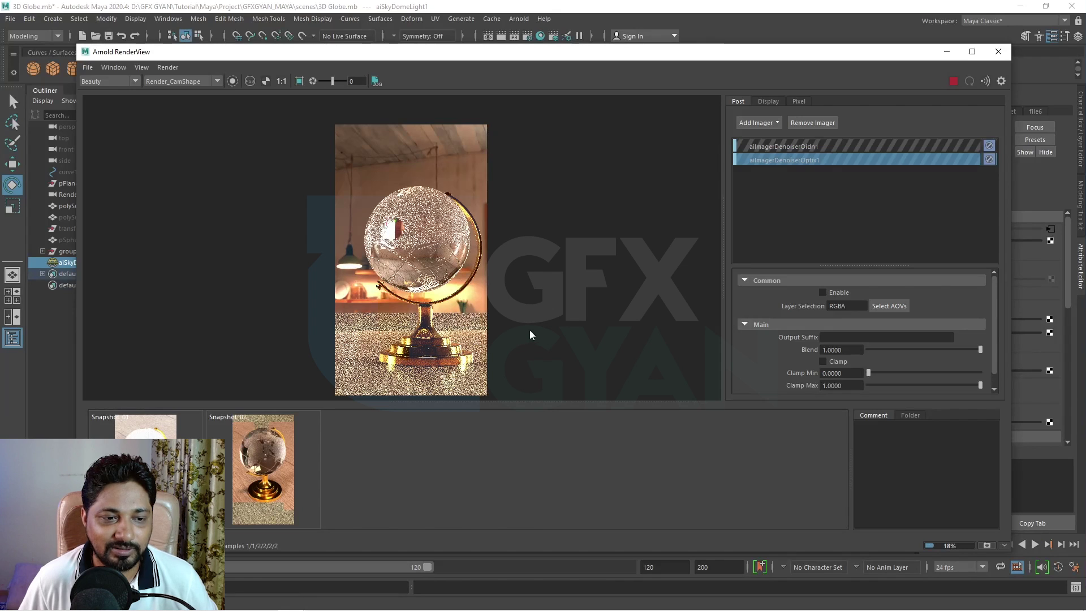
{"action": "middle_click_drag", "start_coordinate": [538, 323], "coordinate": [568, 308]}
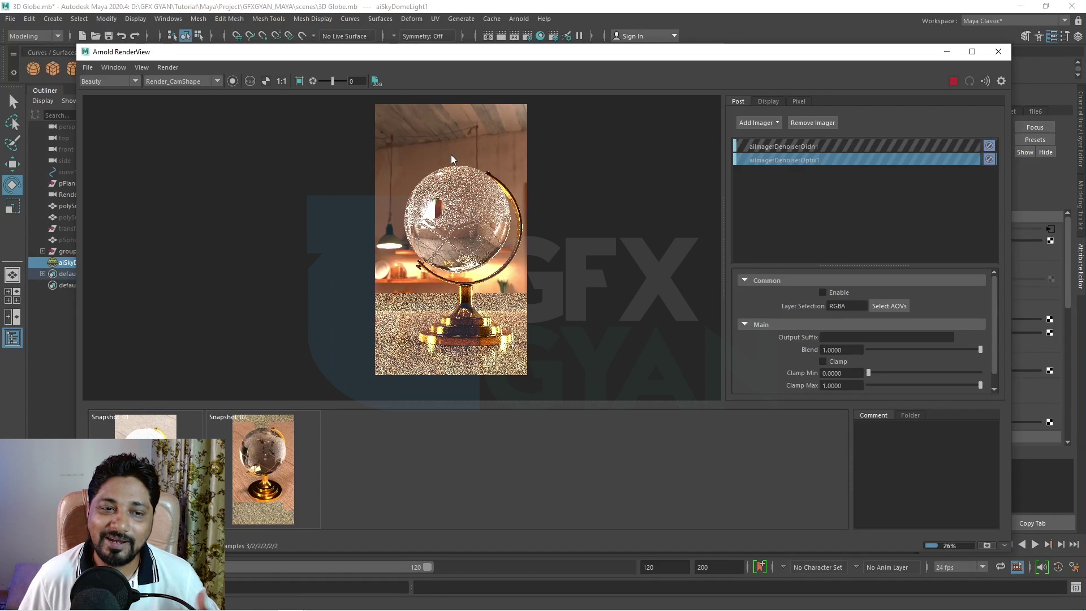
Step: Check the alpha channel of the render with the HDRI background, and return to the colour display
{"action": "left_click_drag", "start_coordinate": [761, 61], "coordinate": [625, 108]}
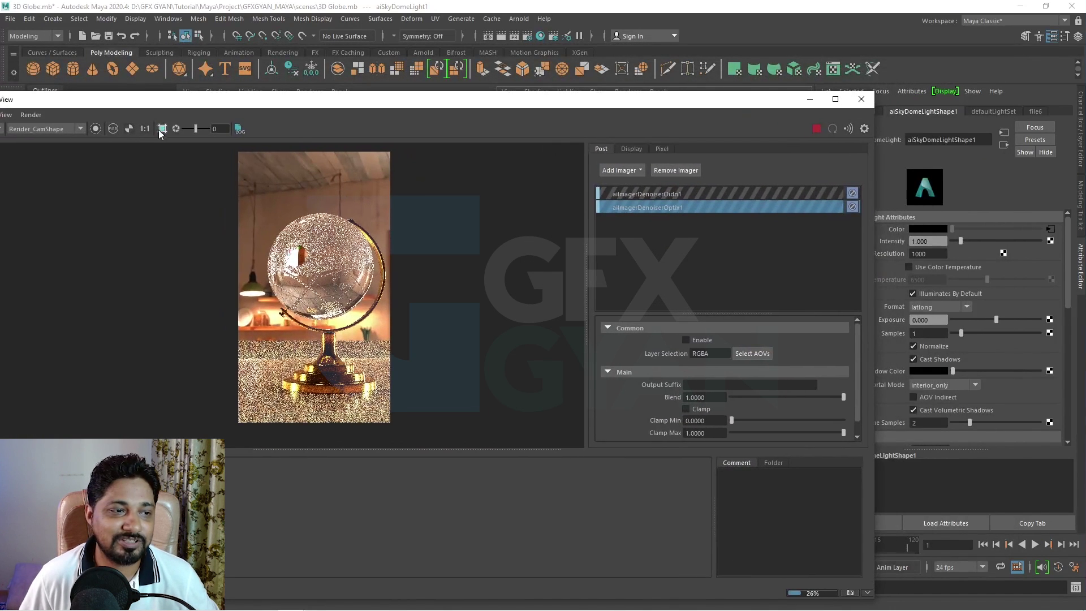
{"action": "left_click", "coordinate": [130, 129]}
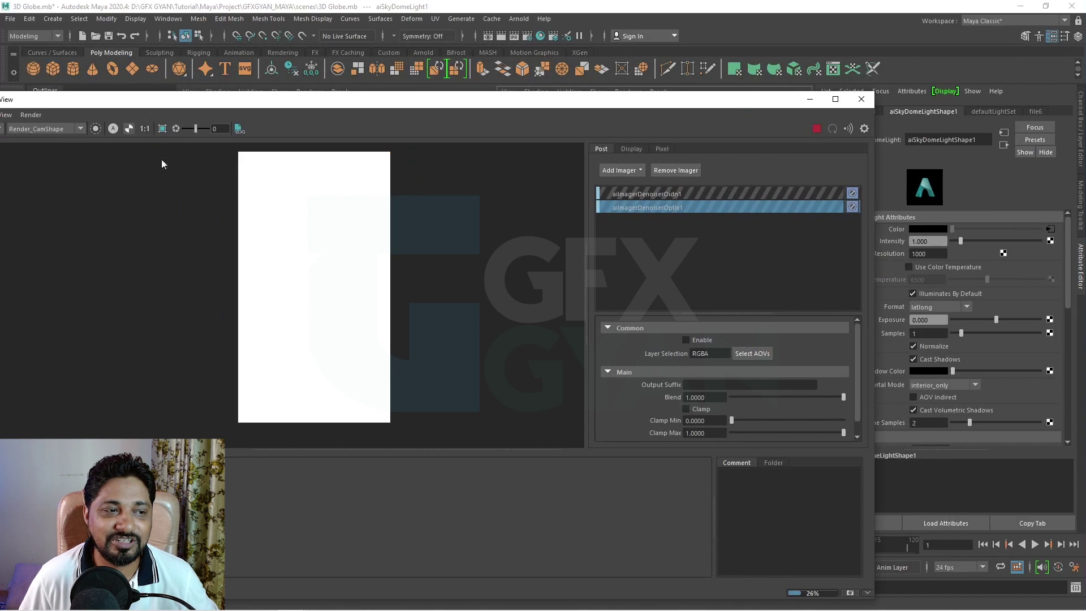
{"action": "left_click", "coordinate": [128, 128]}
Step: Stop the render, set the sky dome's Camera visibility to 0 and render the globe again
{"action": "left_click_drag", "start_coordinate": [634, 104], "coordinate": [562, 111]}
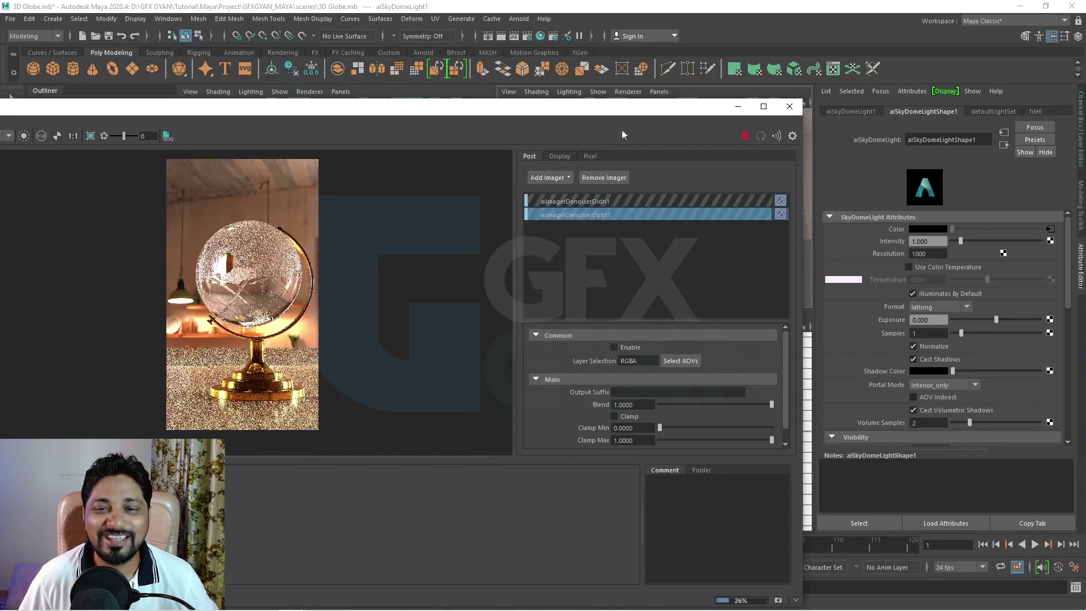
{"action": "left_click", "coordinate": [749, 138]}
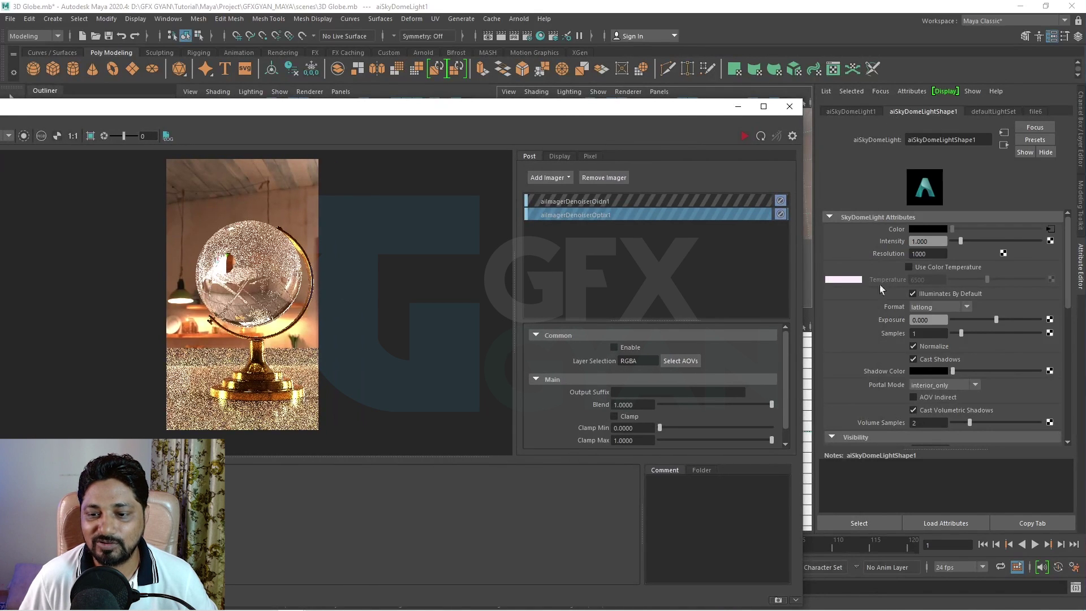
{"action": "scroll", "coordinate": [853, 342], "scroll_direction": "down", "scroll_amount": 5}
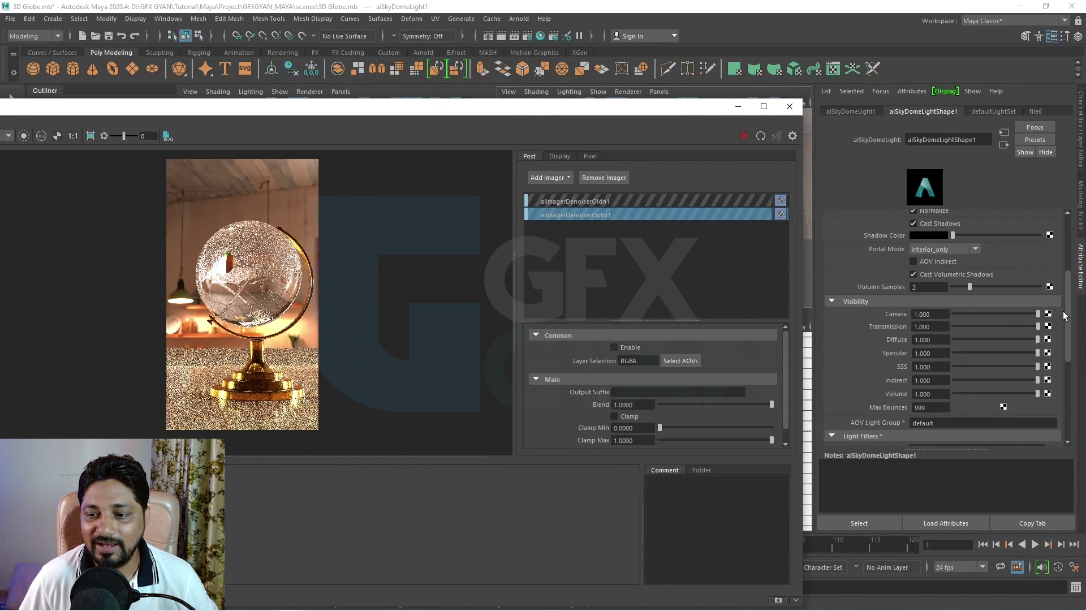
{"action": "left_click_drag", "start_coordinate": [1038, 314], "coordinate": [1012, 315]}
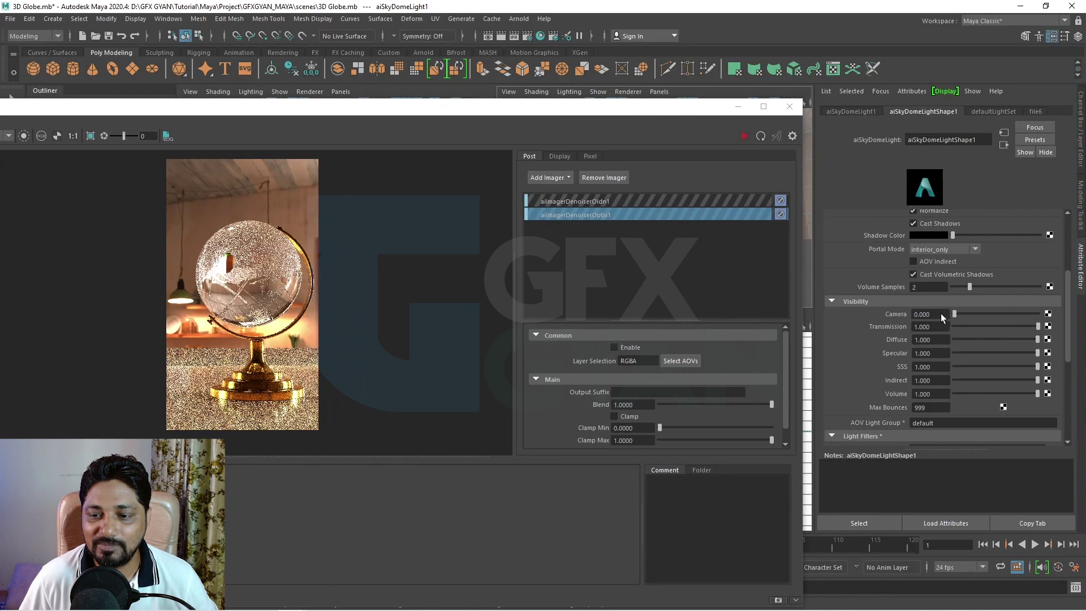
{"action": "left_click", "coordinate": [745, 137]}
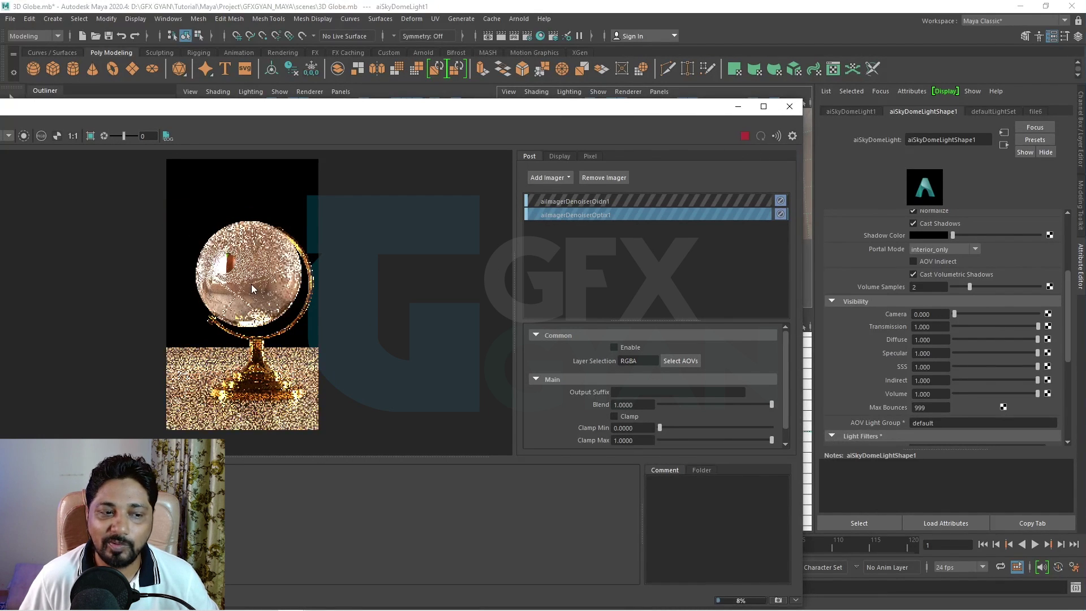
Step: Toggle the new render between colour and alpha channel to check the background transparency
{"action": "left_click", "coordinate": [57, 137]}
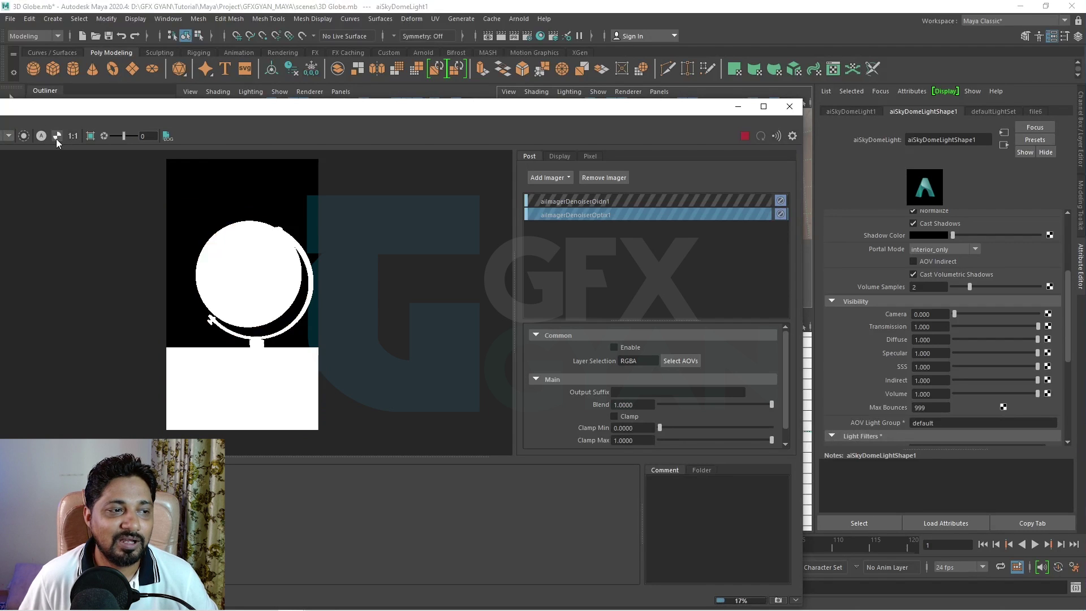
{"action": "left_click", "coordinate": [57, 137]}
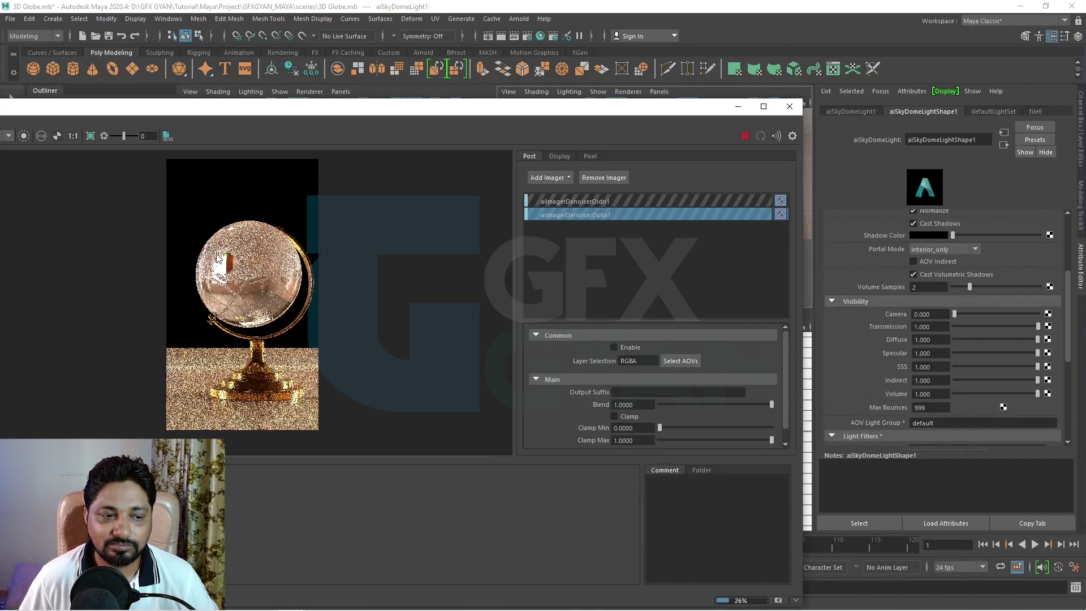
{"action": "left_click", "coordinate": [57, 137]}
{"action": "left_click", "coordinate": [57, 136]}
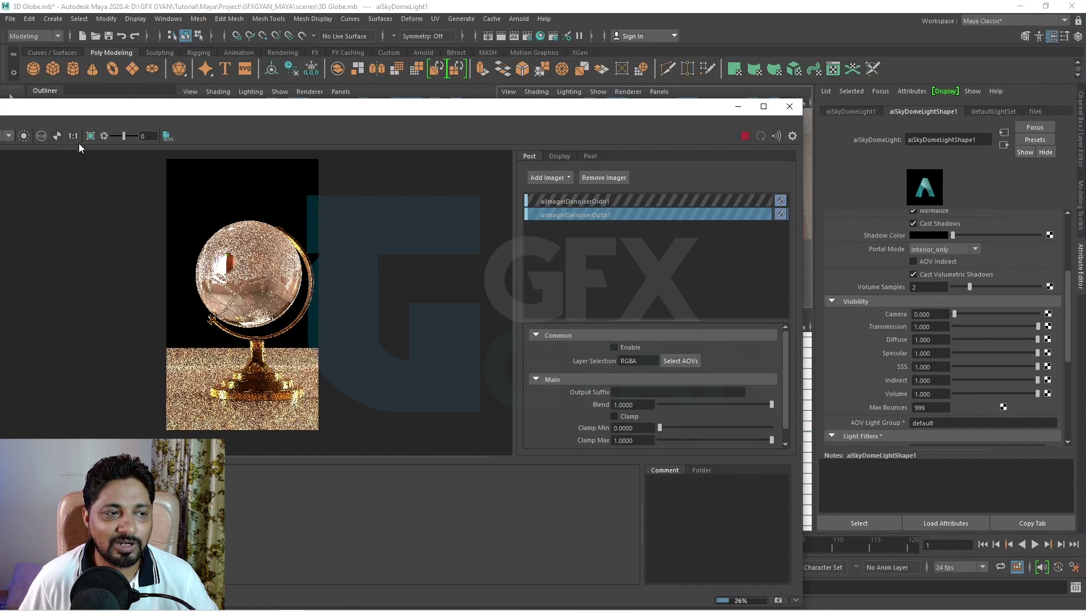
{"action": "left_click", "coordinate": [57, 137]}
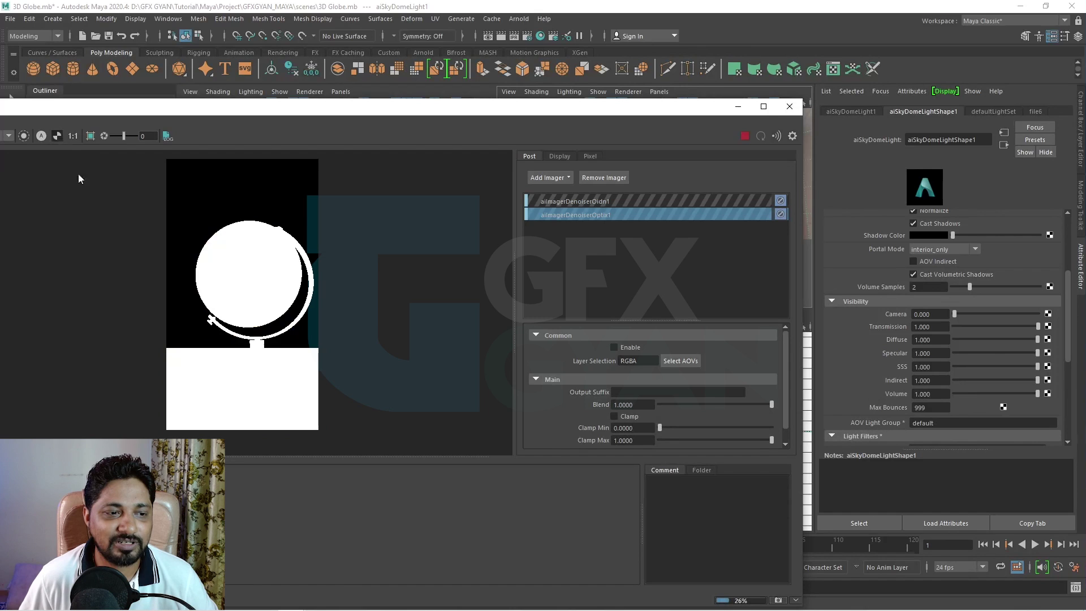
Step: Return to the colour display, set the sky dome's Transmission visibility to 0, and check the render's alpha channel
{"action": "left_click", "coordinate": [60, 137]}
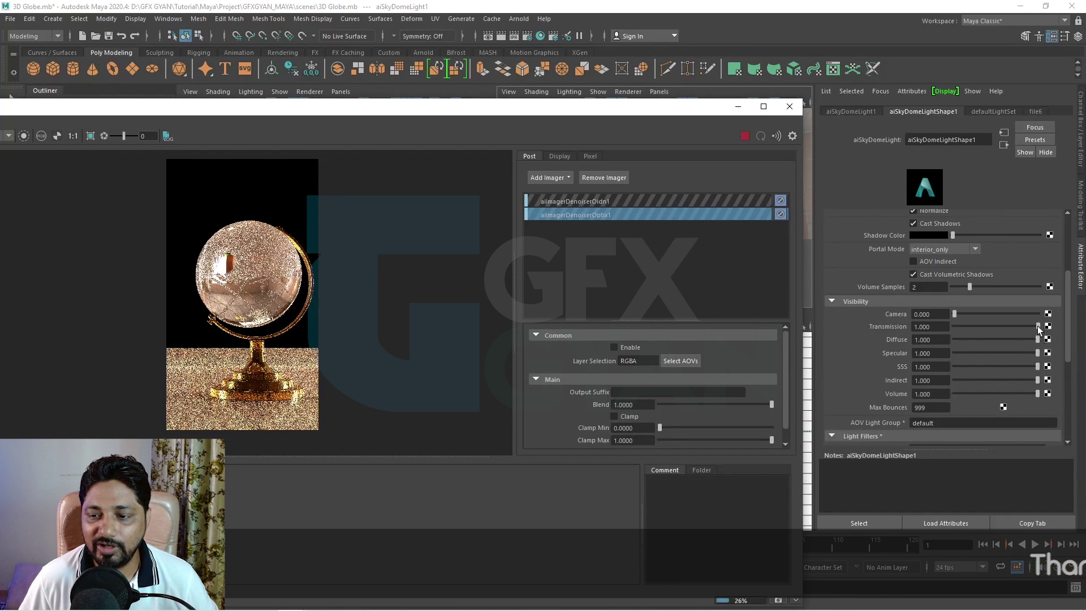
{"action": "left_click_drag", "start_coordinate": [1038, 326], "coordinate": [1033, 327]}
{"action": "left_click_drag", "start_coordinate": [951, 328], "coordinate": [925, 327]}
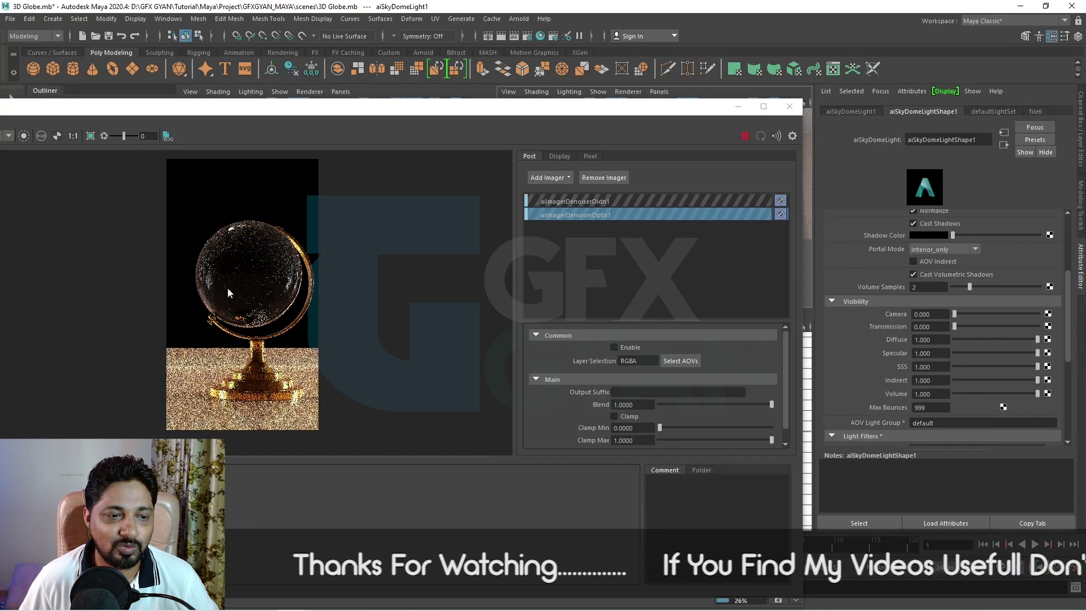
{"action": "left_click", "coordinate": [58, 135]}
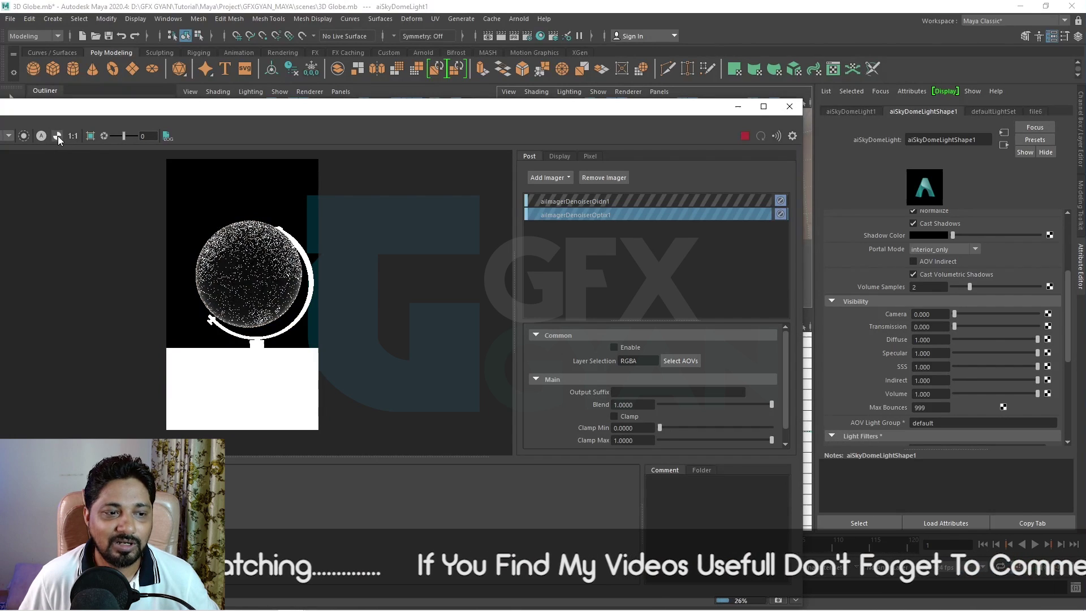
{"action": "left_click", "coordinate": [57, 136]}
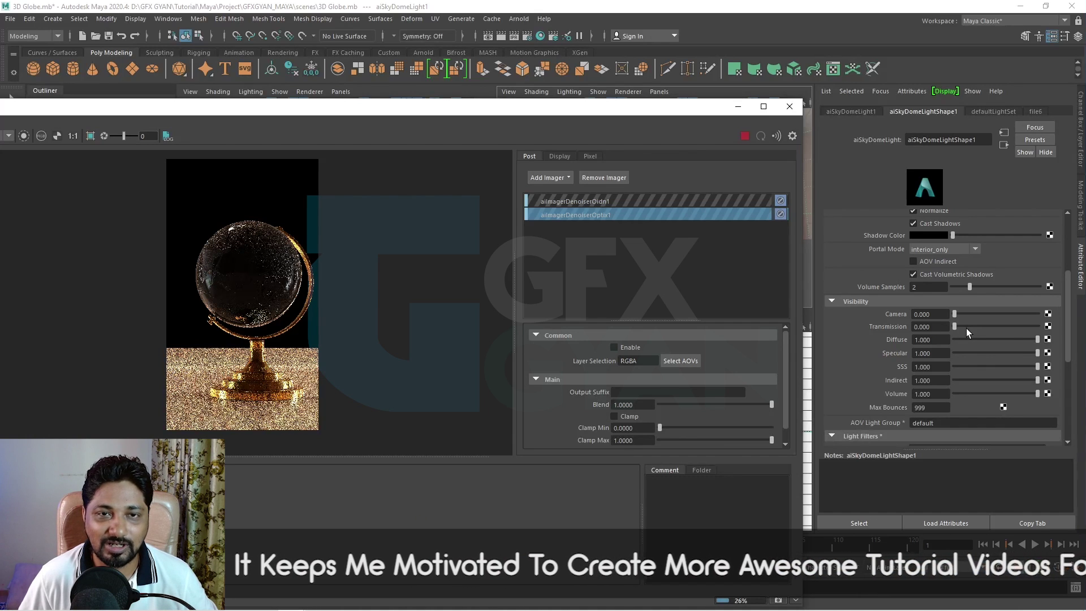
Step: Raise the sky dome's Transmission visibility to 0.932, try a higher Camera visibility, and set Camera back to 0
{"action": "left_click", "coordinate": [1039, 326]}
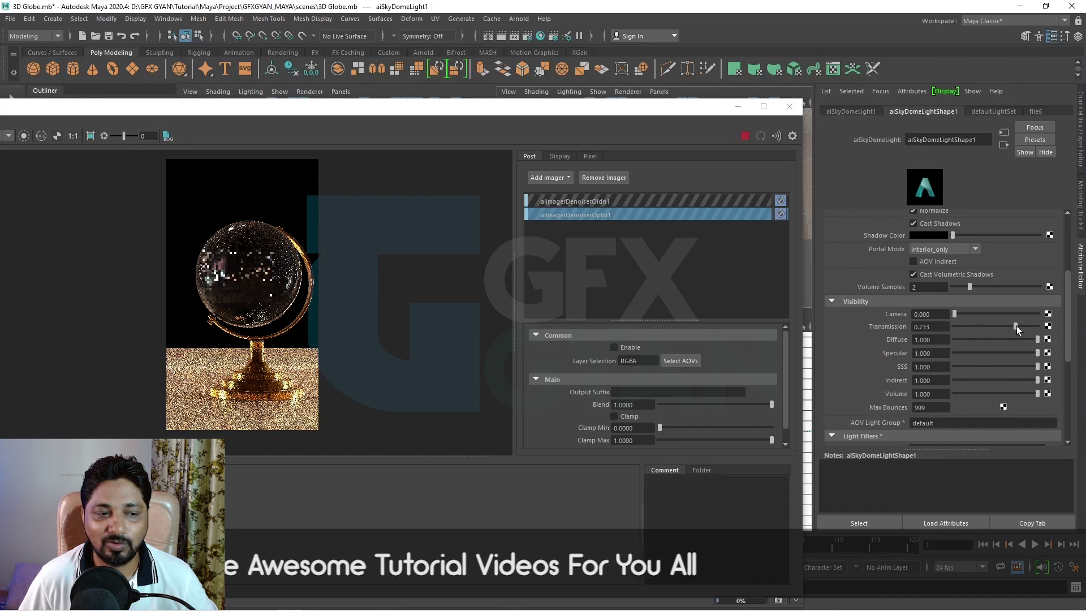
{"action": "left_click", "coordinate": [1031, 327]}
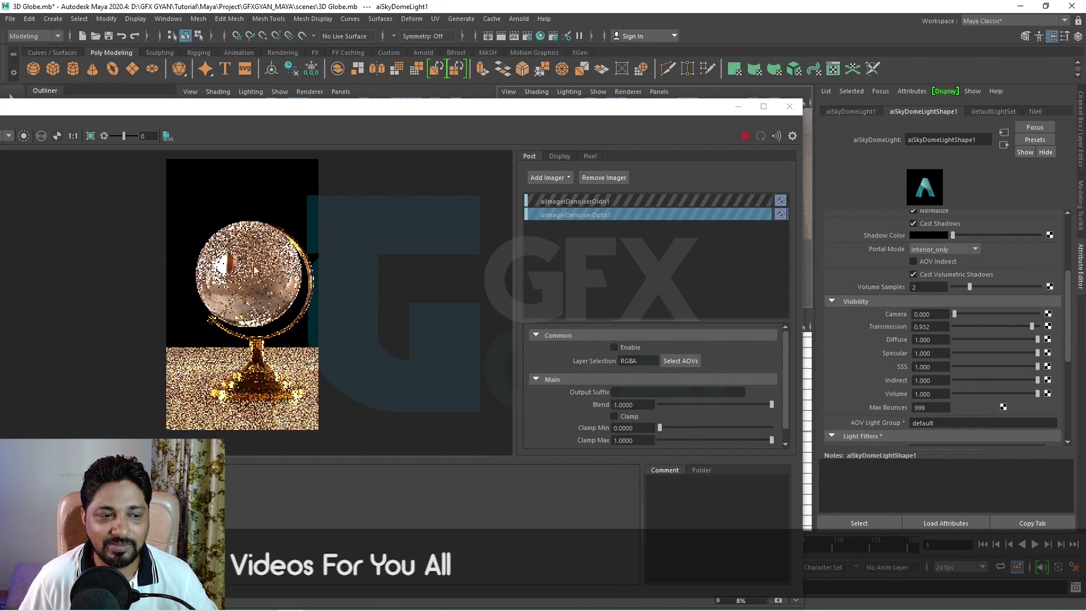
{"action": "left_click", "coordinate": [983, 314]}
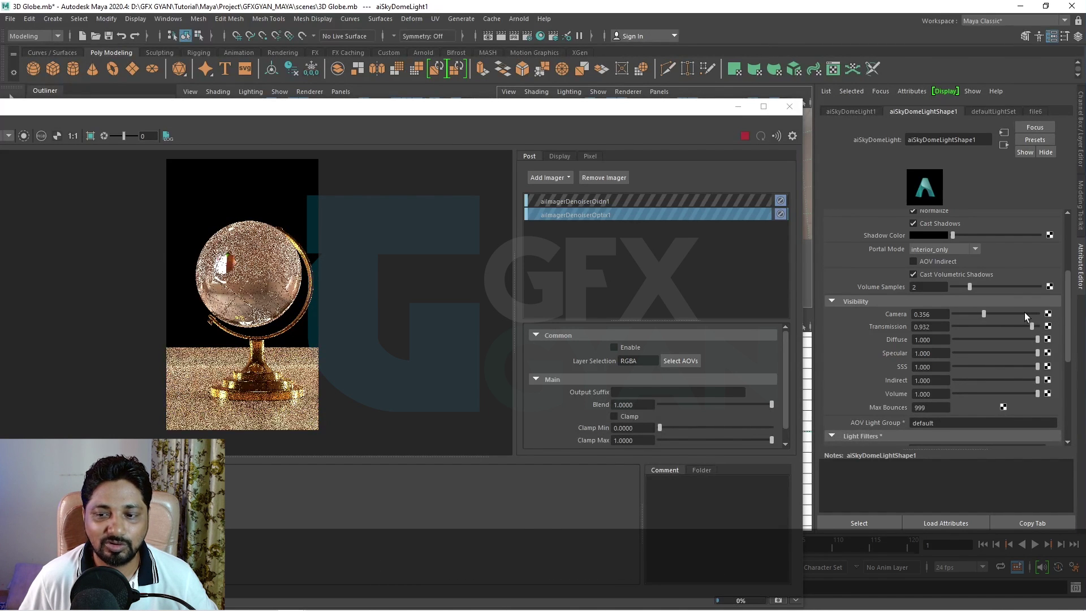
{"action": "left_click_drag", "start_coordinate": [1038, 314], "coordinate": [904, 324]}
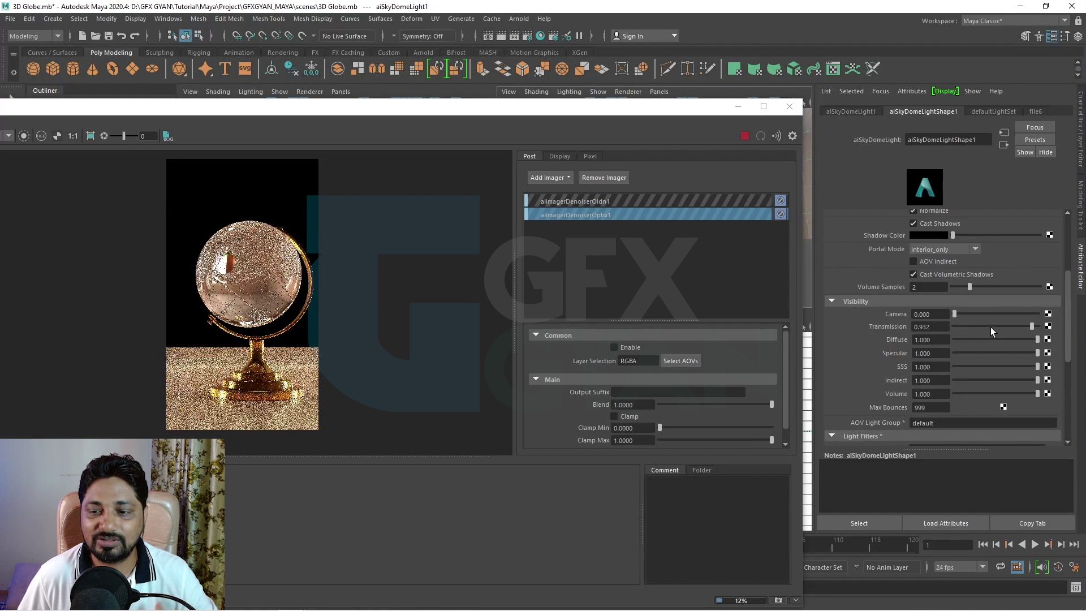
Step: Set the sky dome's Transmission visibility back to 0 and compare the render's alpha channel with its colour display
{"action": "left_click", "coordinate": [992, 326]}
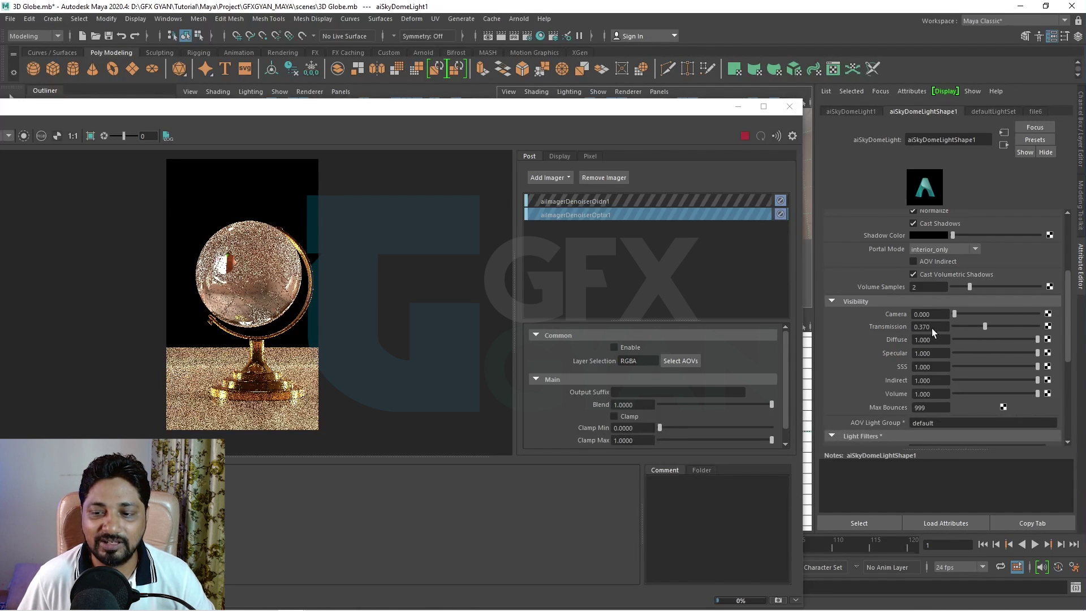
{"action": "left_click_drag", "start_coordinate": [931, 328], "coordinate": [927, 328]}
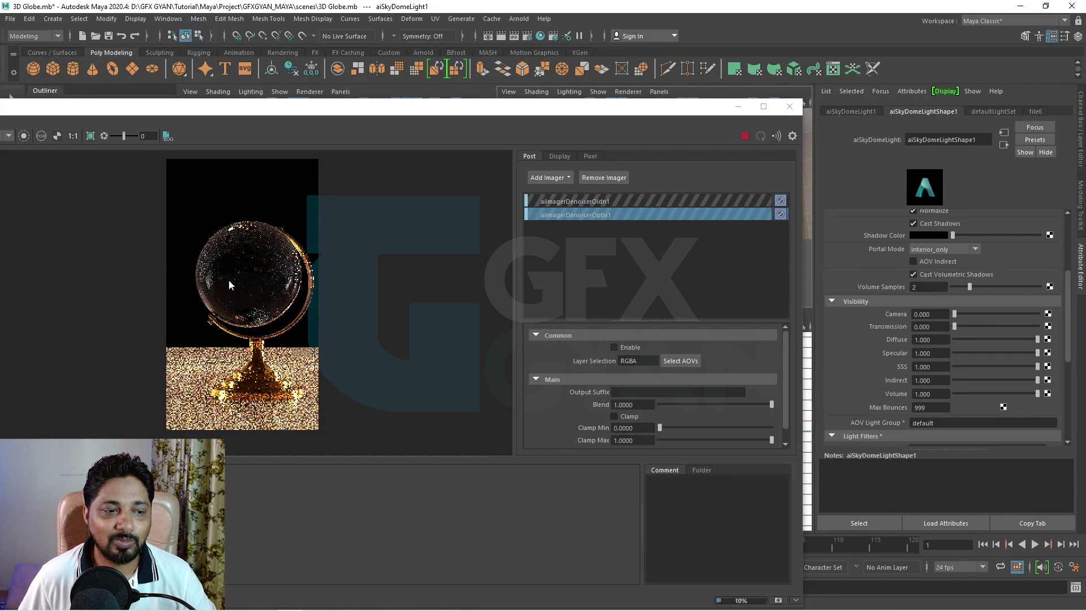
{"action": "left_click", "coordinate": [42, 137]}
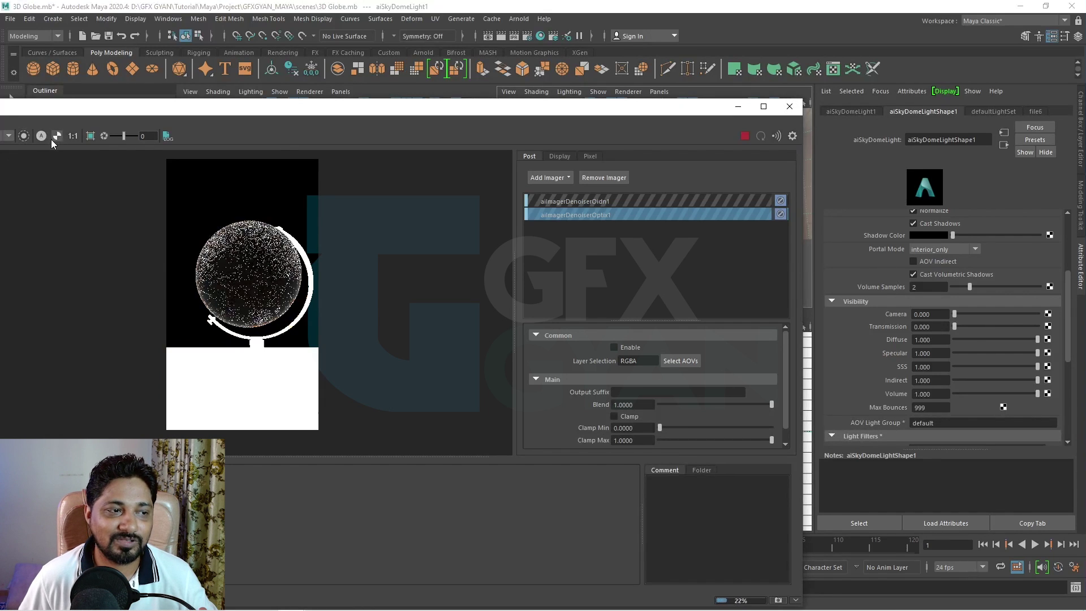
{"action": "left_click", "coordinate": [43, 137]}
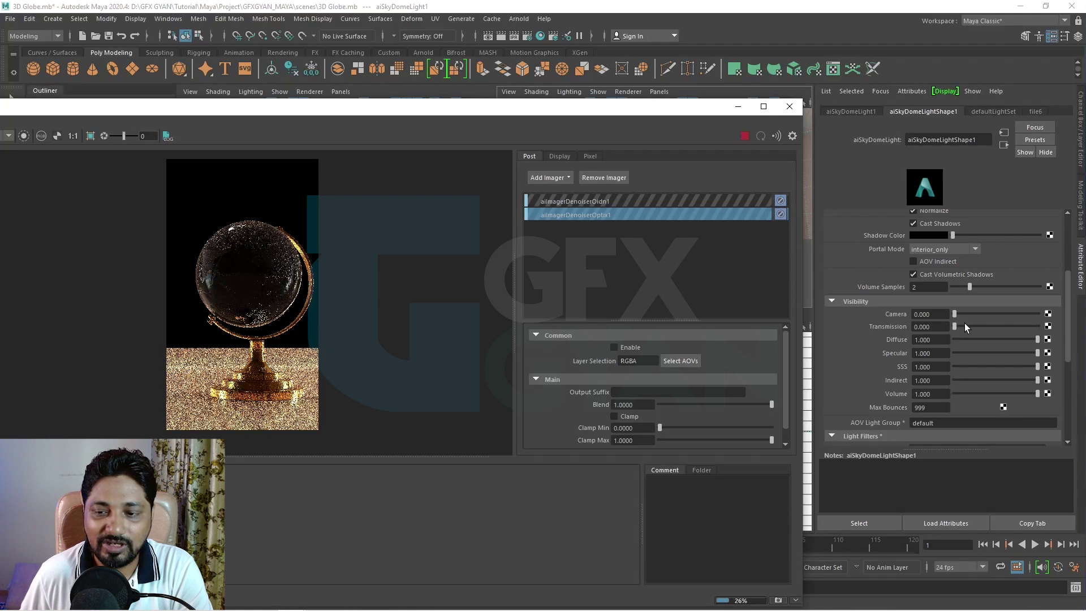
Step: Set the sky dome's Transmission visibility to 0.356, stop the render, and move the render window to uncover the viewports
{"action": "left_click_drag", "start_coordinate": [955, 327], "coordinate": [984, 328]}
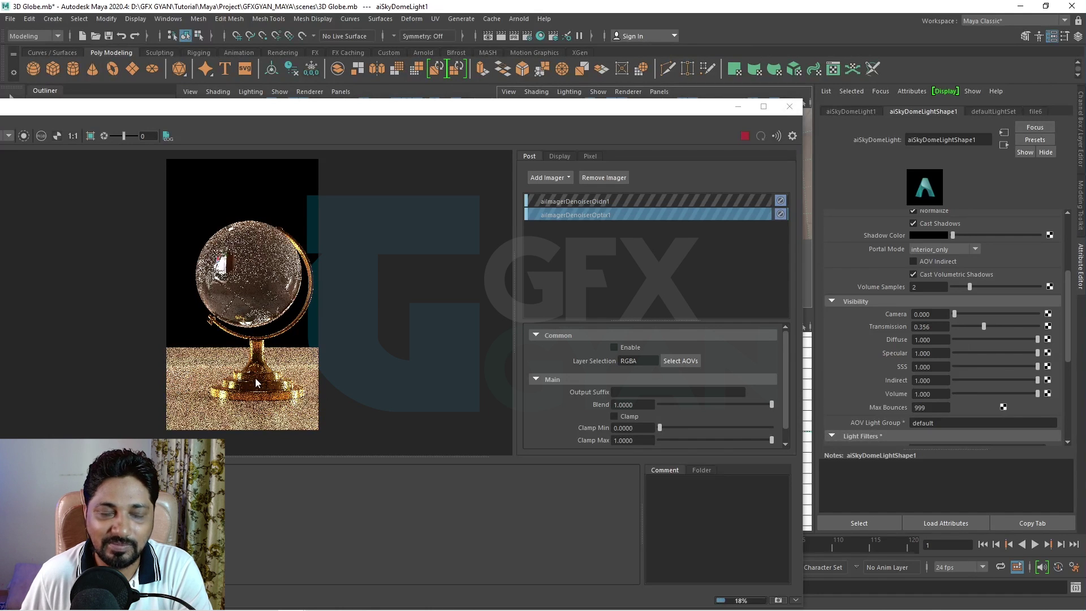
{"action": "left_click", "coordinate": [745, 136]}
{"action": "left_click_drag", "start_coordinate": [704, 115], "coordinate": [626, 280]}
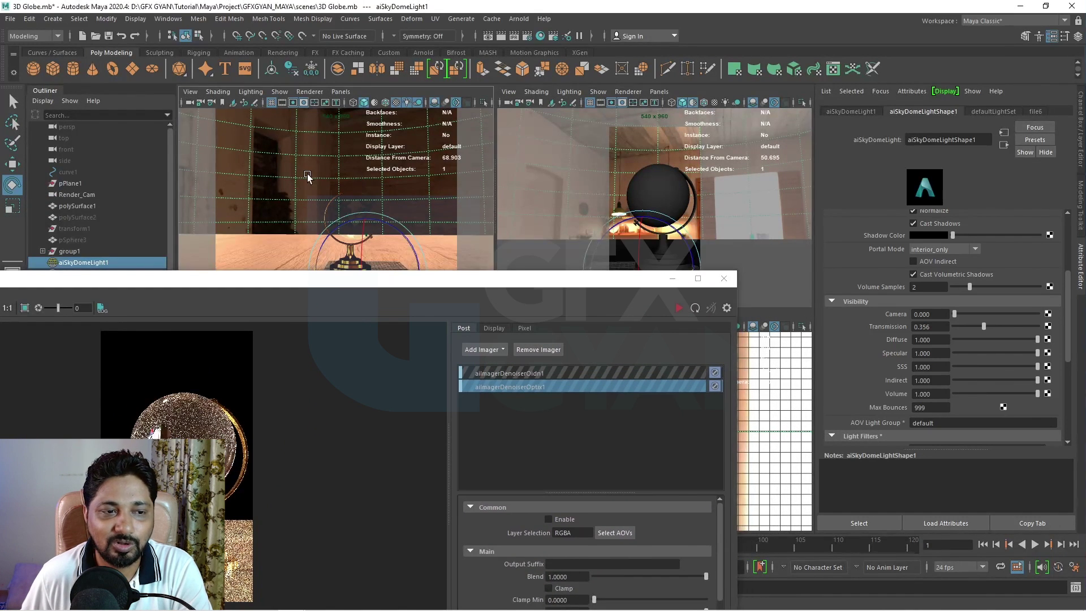
Step: Restart the render and raise the sky dome's Intensity to 1.234
{"action": "scroll", "coordinate": [881, 286], "scroll_direction": "up", "scroll_amount": 5}
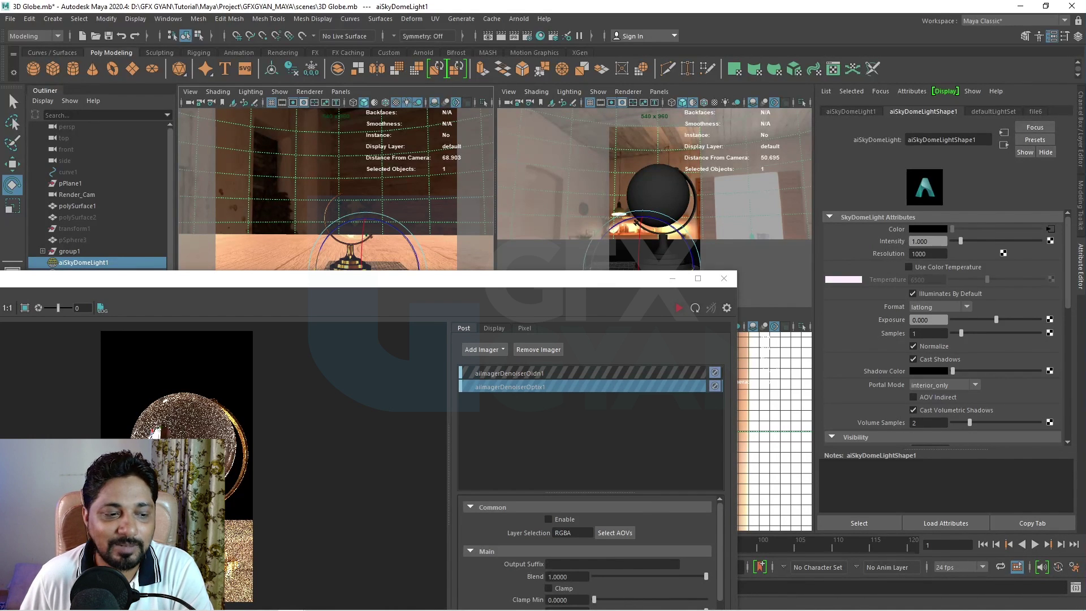
{"action": "left_click", "coordinate": [679, 308]}
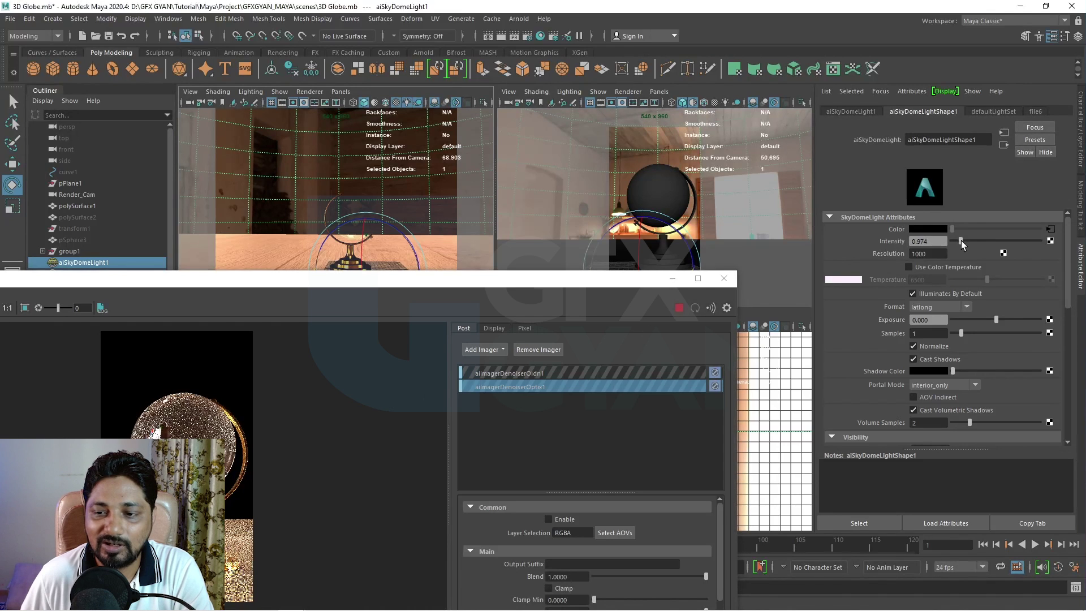
{"action": "mouse_move", "coordinate": [962, 240]}
{"action": "left_mouse_down"}
{"action": "mouse_move", "coordinate": [972, 240]}
{"action": "mouse_move", "coordinate": [962, 240]}
{"action": "left_mouse_up"}
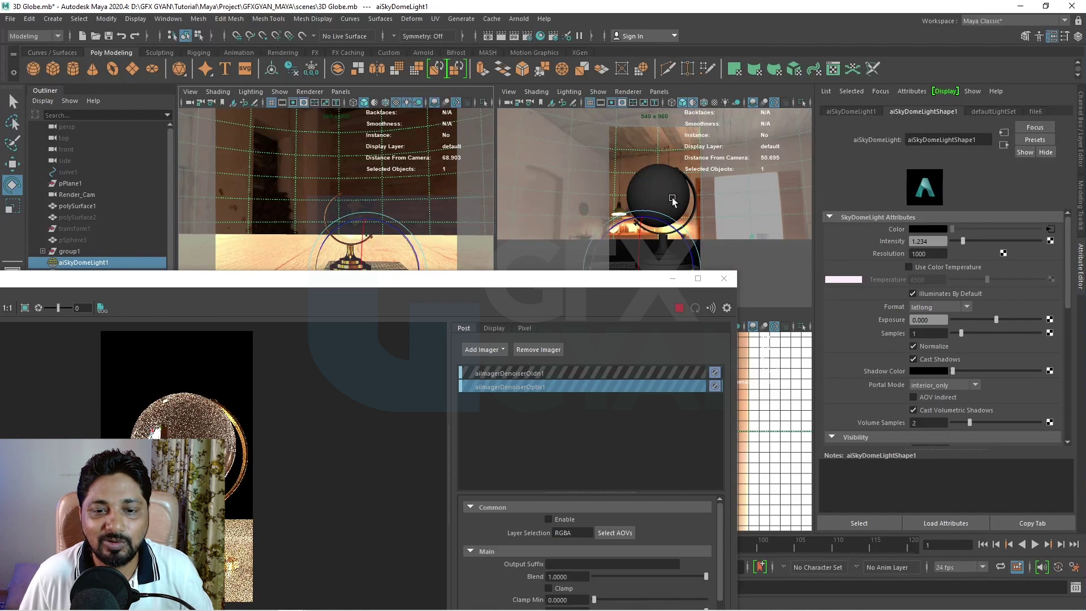
Step: Reframe the render camera closely on the base of the globe stand and bring the render image fully into view
{"action": "left_click_drag", "start_coordinate": [671, 197], "coordinate": [675, 240], "text": "alt"}
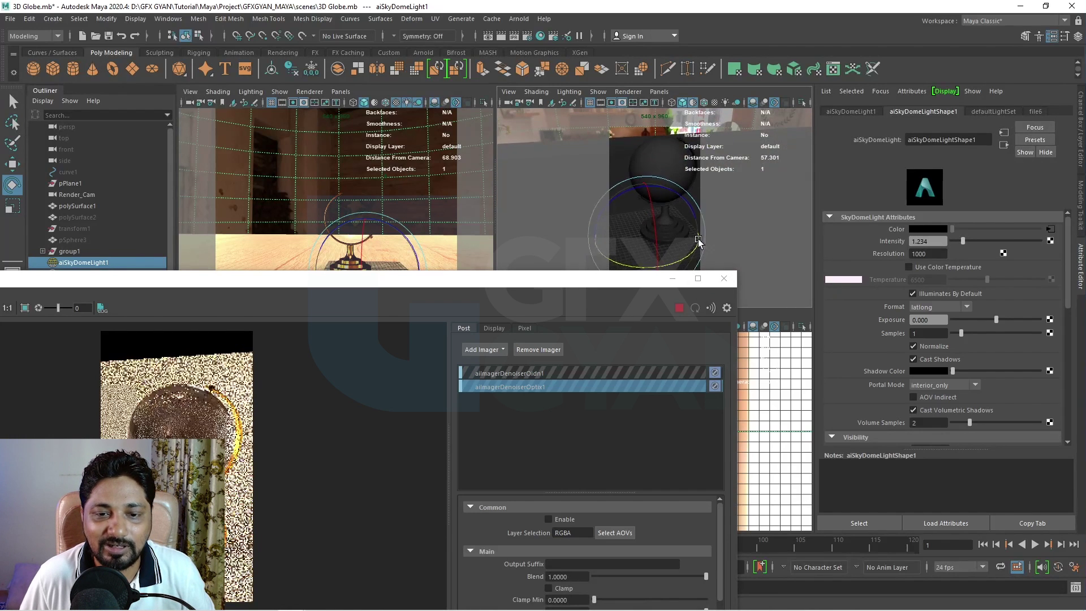
{"action": "scroll", "coordinate": [674, 239], "scroll_direction": "up", "scroll_amount": 5}
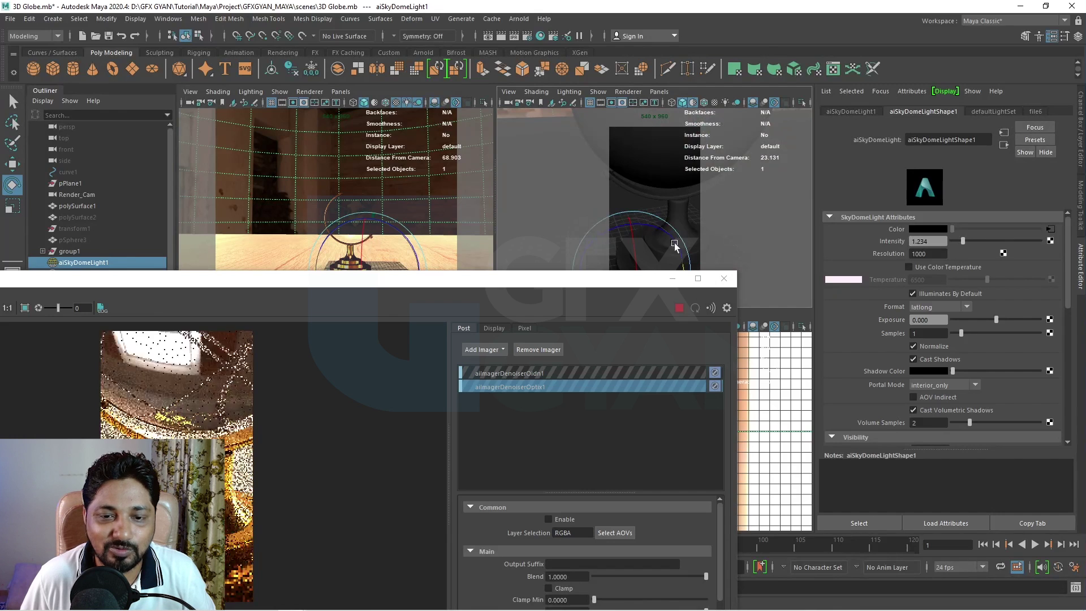
{"action": "left_click_drag", "start_coordinate": [674, 243], "coordinate": [672, 228], "text": "alt"}
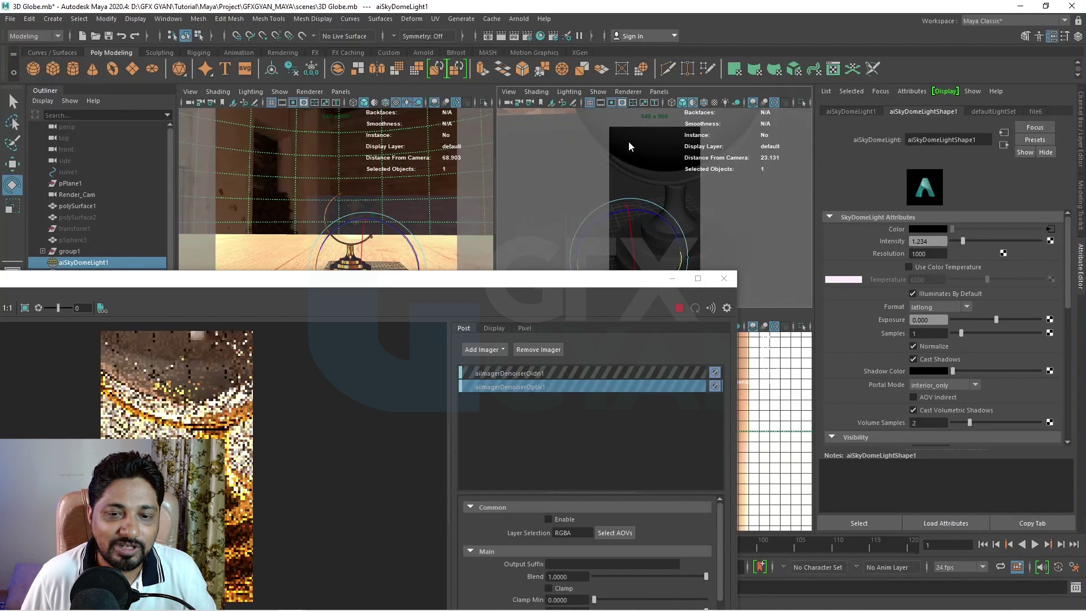
{"action": "left_click_drag", "start_coordinate": [307, 282], "coordinate": [369, 182]}
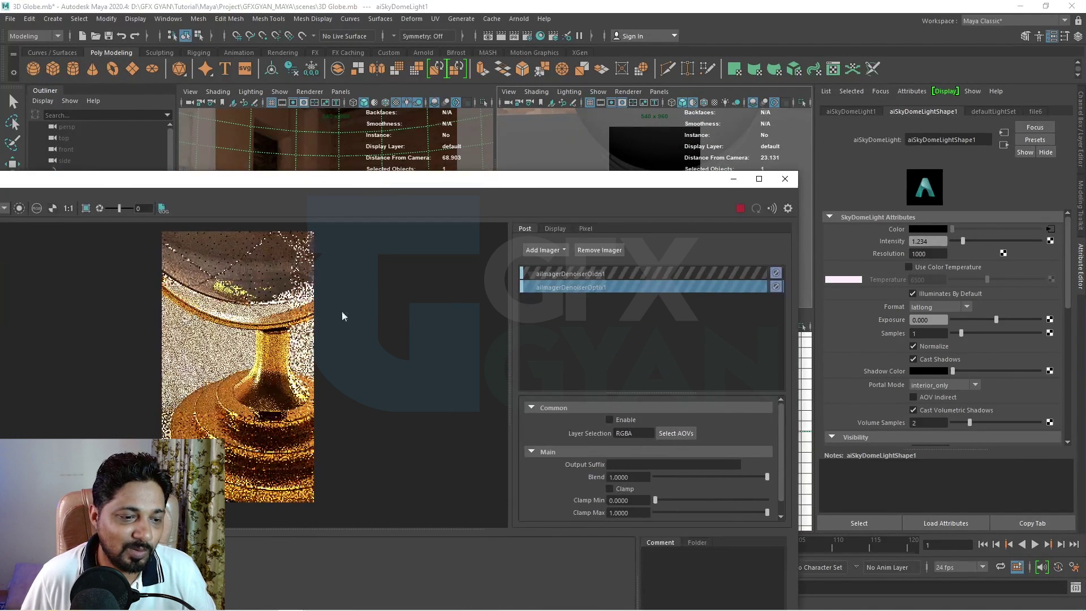
Step: Set the Globe_stand material's specular Roughness to 0 and adjust the camera angle on the stand's base
{"action": "left_click", "coordinate": [245, 419]}
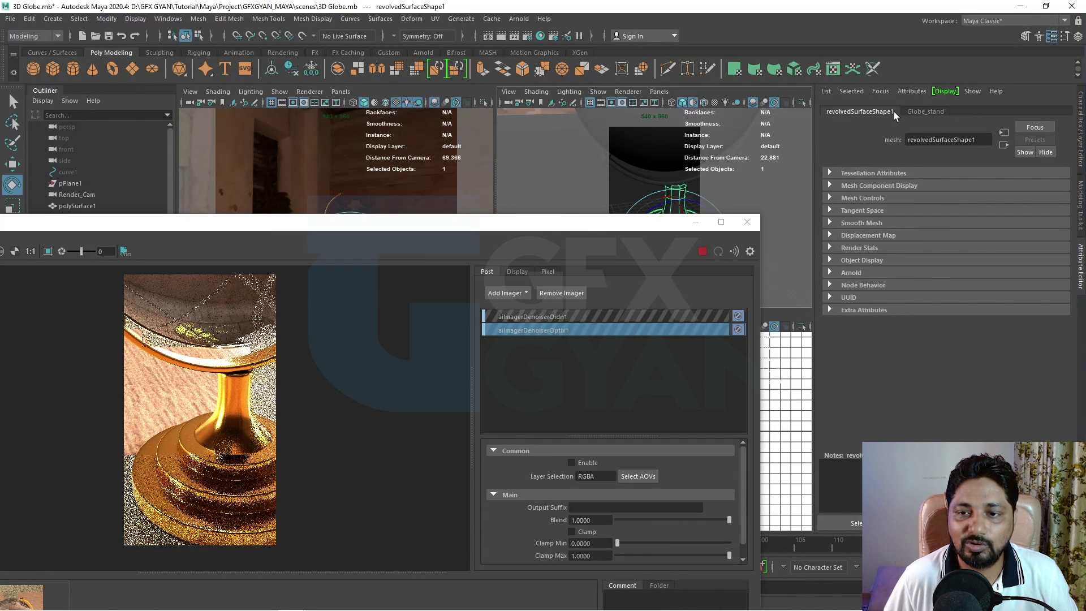
{"action": "left_click", "coordinate": [925, 110]}
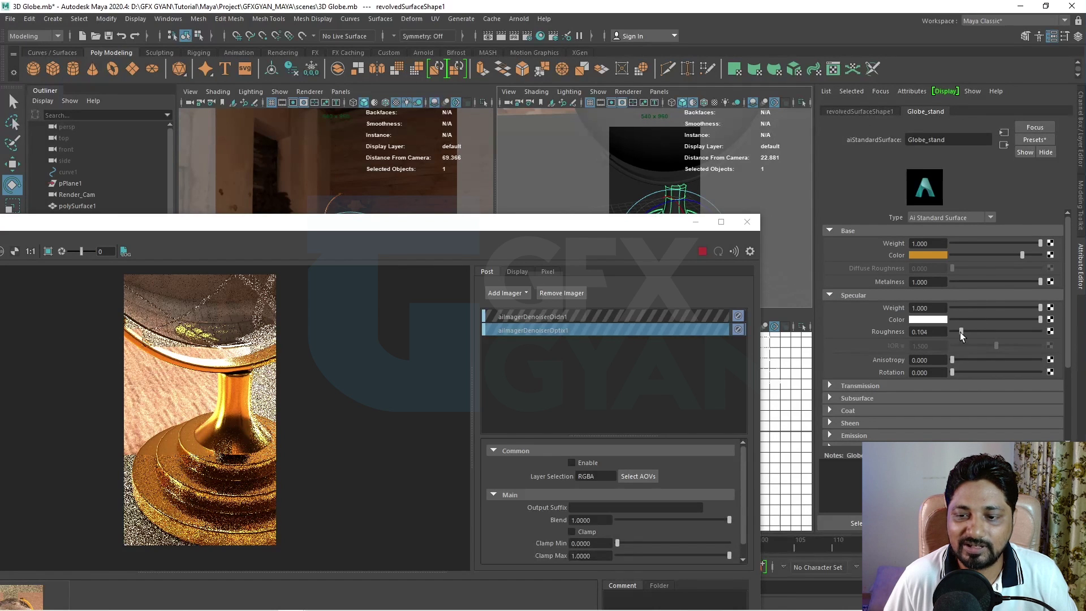
{"action": "left_click_drag", "start_coordinate": [960, 332], "coordinate": [939, 334]}
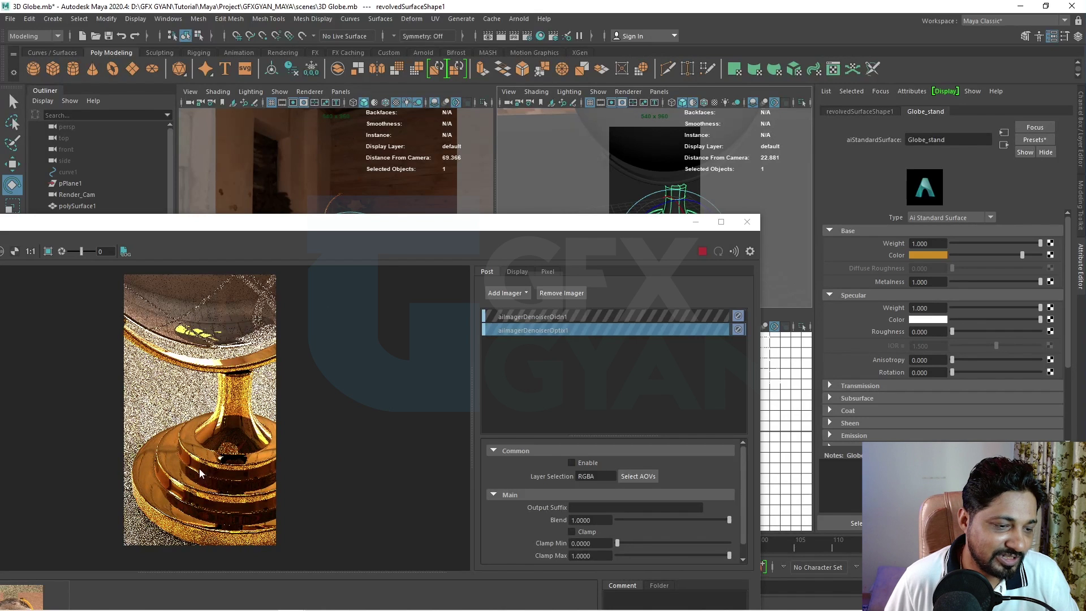
{"action": "left_click_drag", "start_coordinate": [648, 189], "coordinate": [658, 208], "text": "alt"}
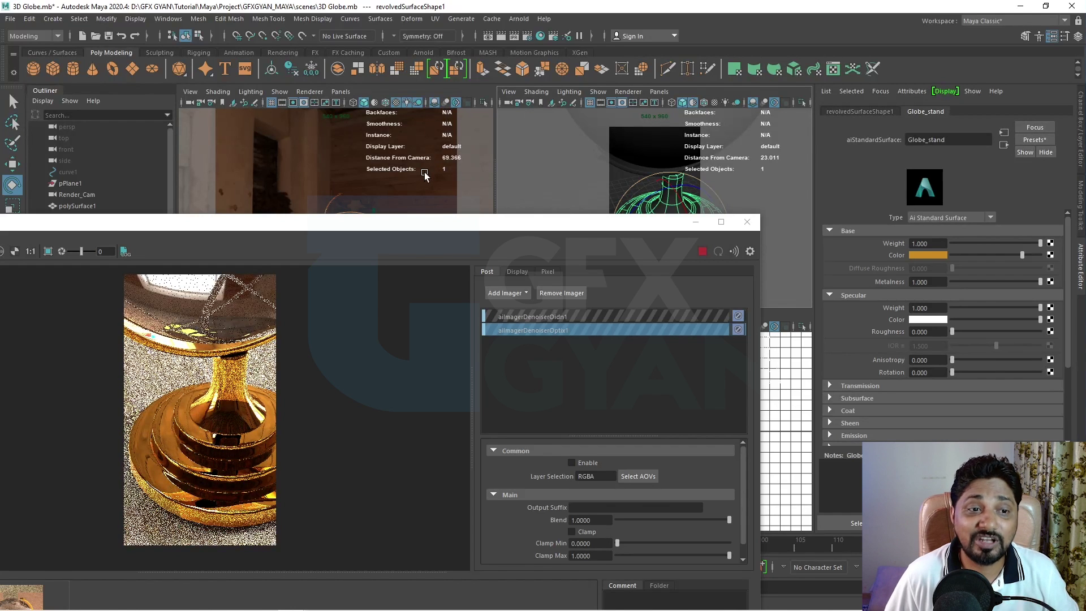
Step: Select the sky dome light and examine the HDRI reflections on the gold stand up close in the render
{"action": "left_click", "coordinate": [317, 150]}
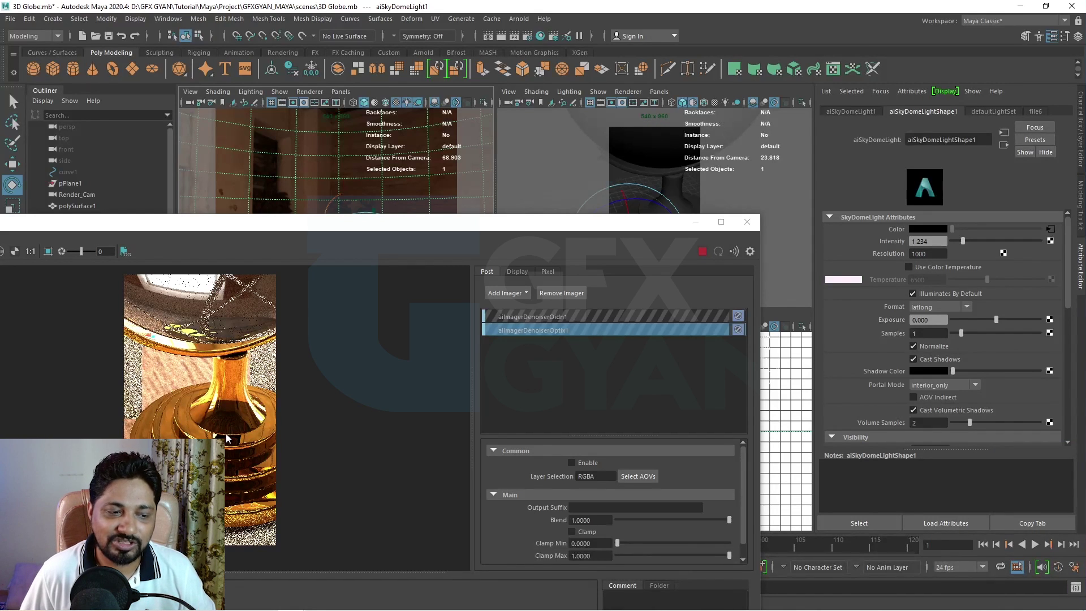
{"action": "scroll", "coordinate": [226, 437], "scroll_direction": "up", "scroll_amount": 5}
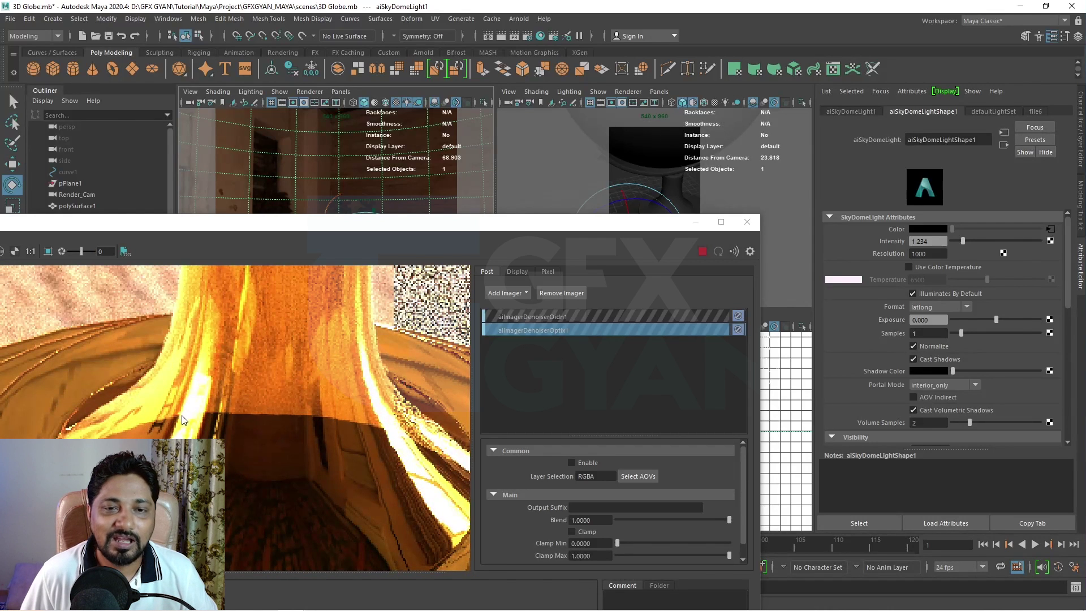
{"action": "scroll", "coordinate": [188, 416], "scroll_direction": "down", "scroll_amount": 3}
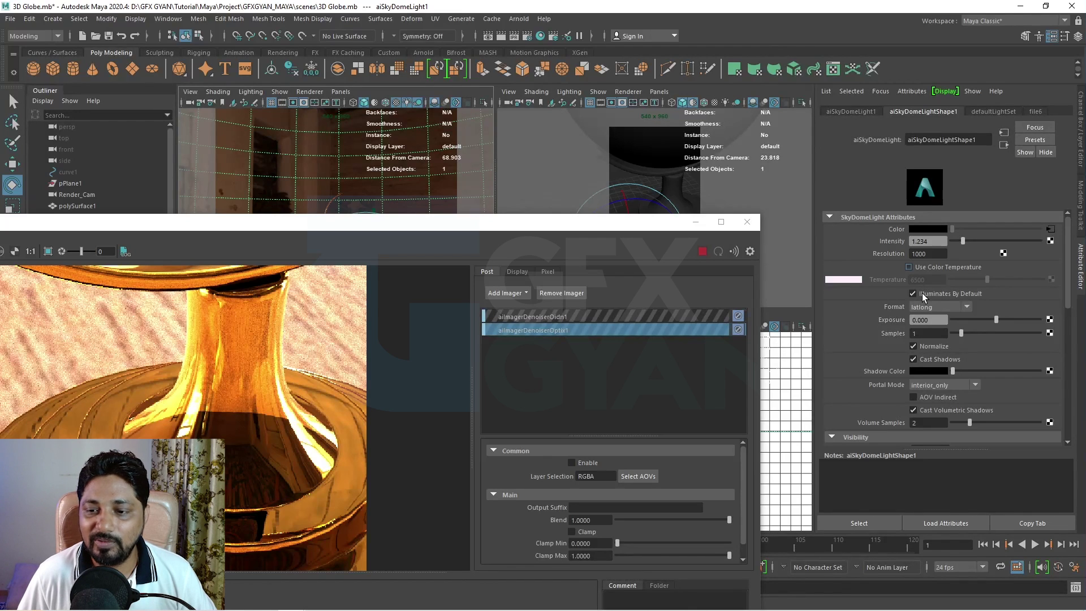
Step: Review the sky dome's Format options, keep latlong, and view the whole dome in the perspective view
{"action": "left_click", "coordinate": [967, 307]}
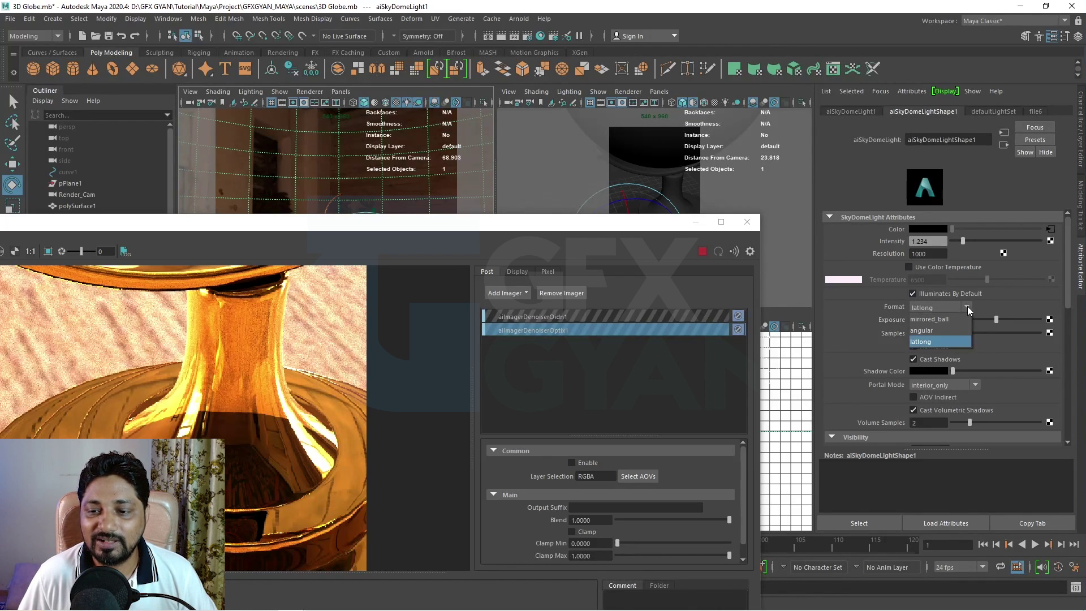
{"action": "left_click", "coordinate": [948, 341]}
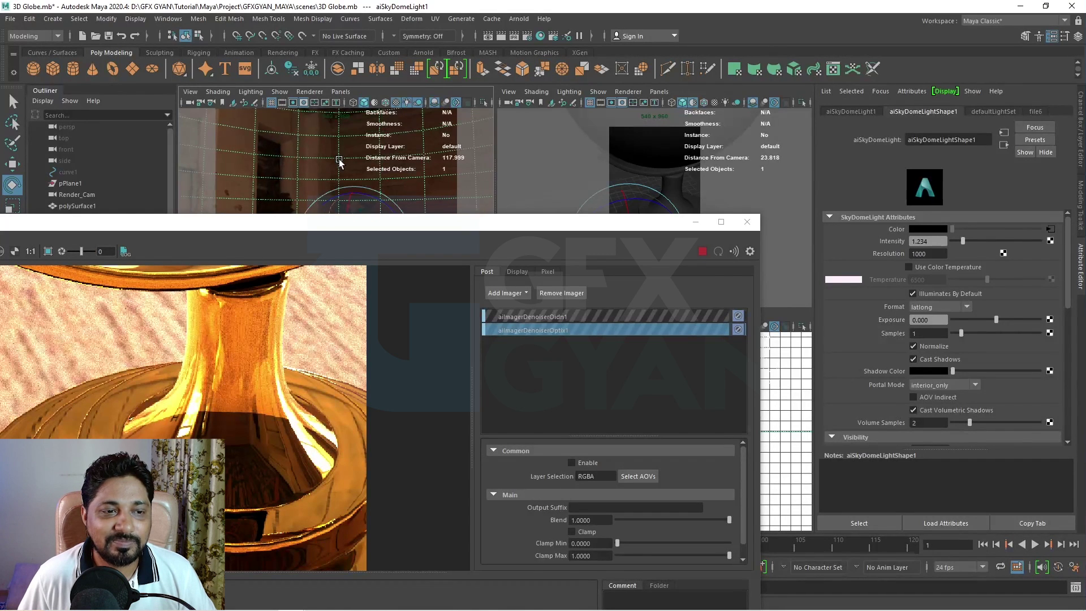
{"action": "scroll", "coordinate": [340, 160], "scroll_direction": "down", "scroll_amount": 10}
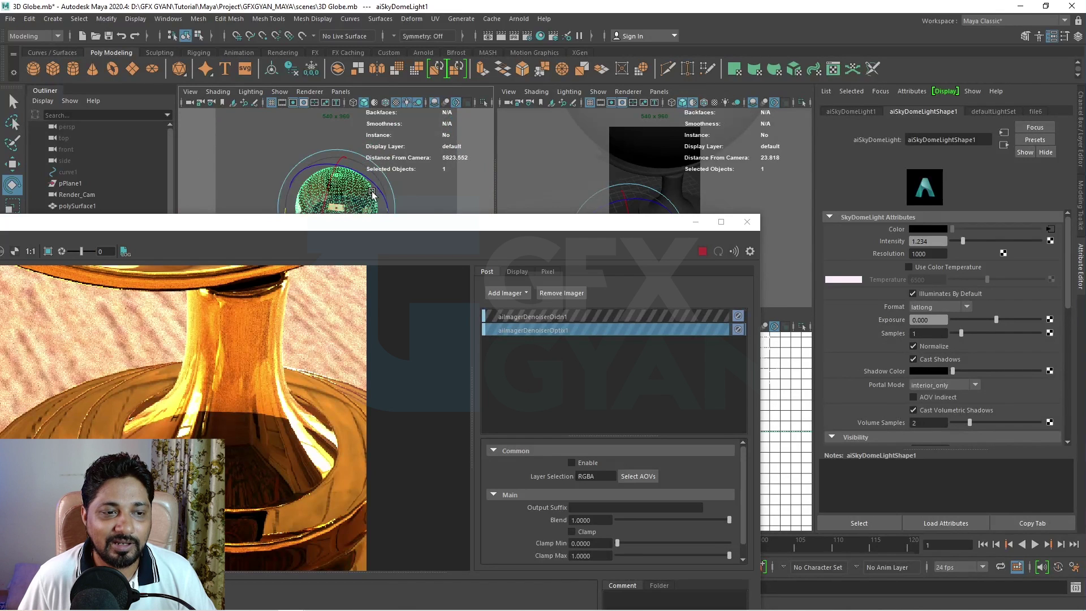
{"action": "scroll", "coordinate": [356, 154], "scroll_direction": "up", "scroll_amount": 4}
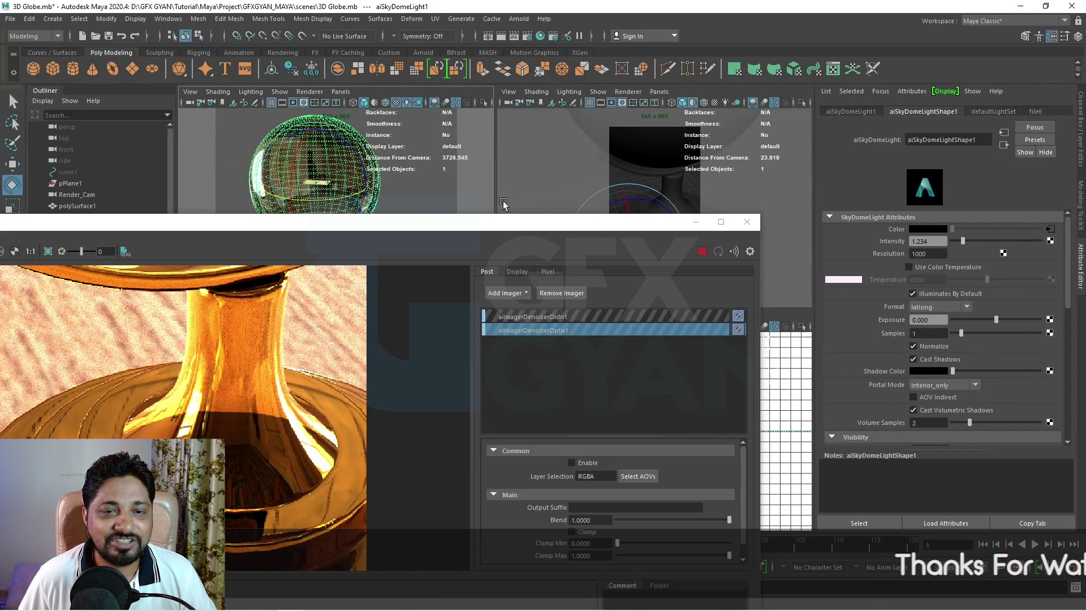
Step: Try the angular and mirrored_ball formats on the sky dome and return it to latlong
{"action": "left_click", "coordinate": [945, 307]}
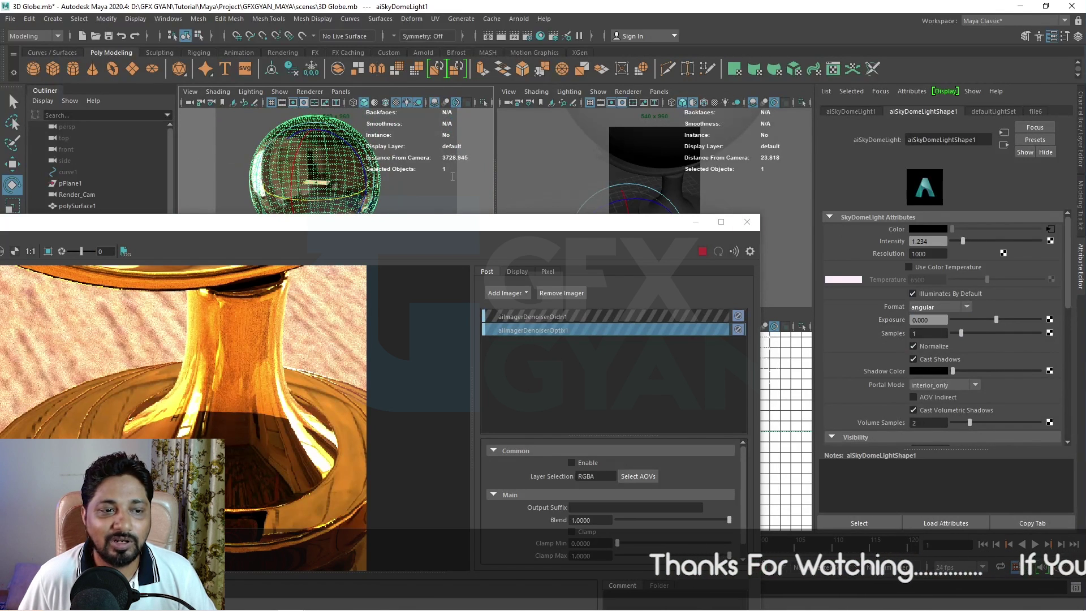
{"action": "left_click_drag", "start_coordinate": [452, 177], "coordinate": [380, 181], "text": "alt"}
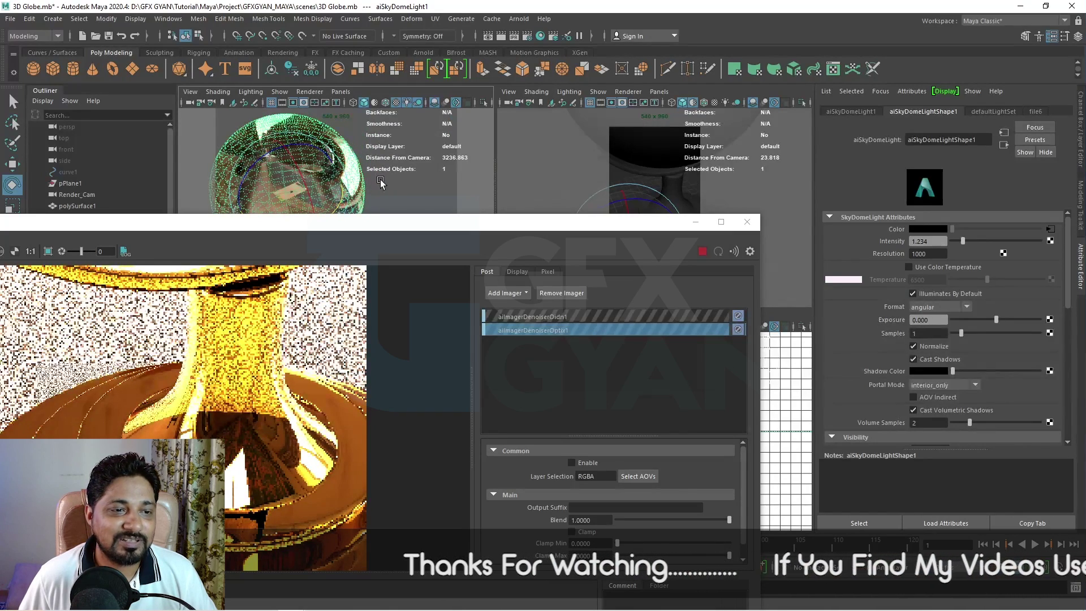
{"action": "left_click", "coordinate": [943, 307]}
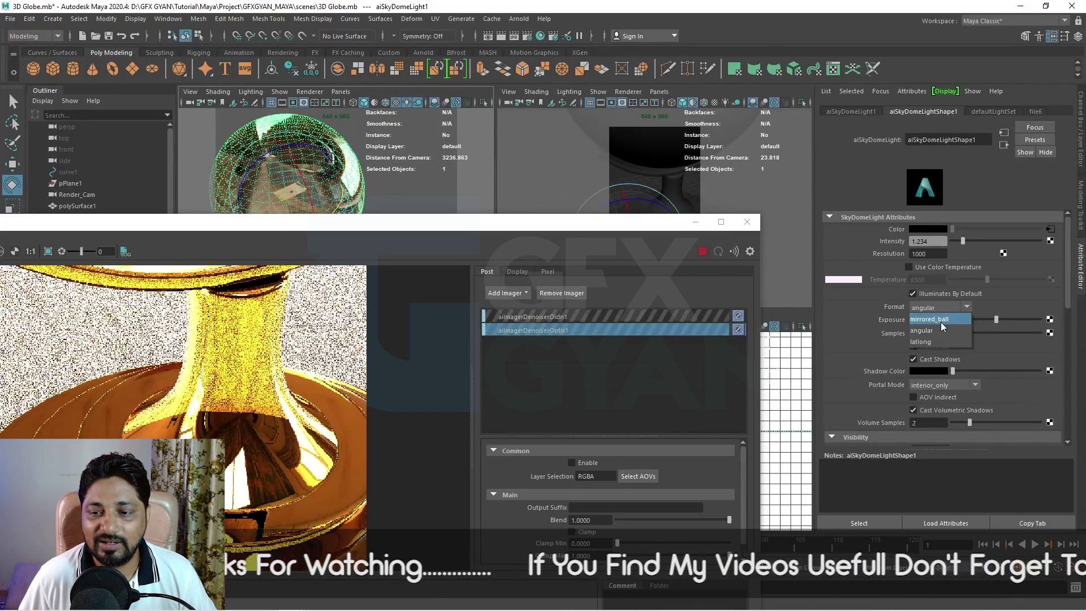
{"action": "left_click", "coordinate": [942, 320]}
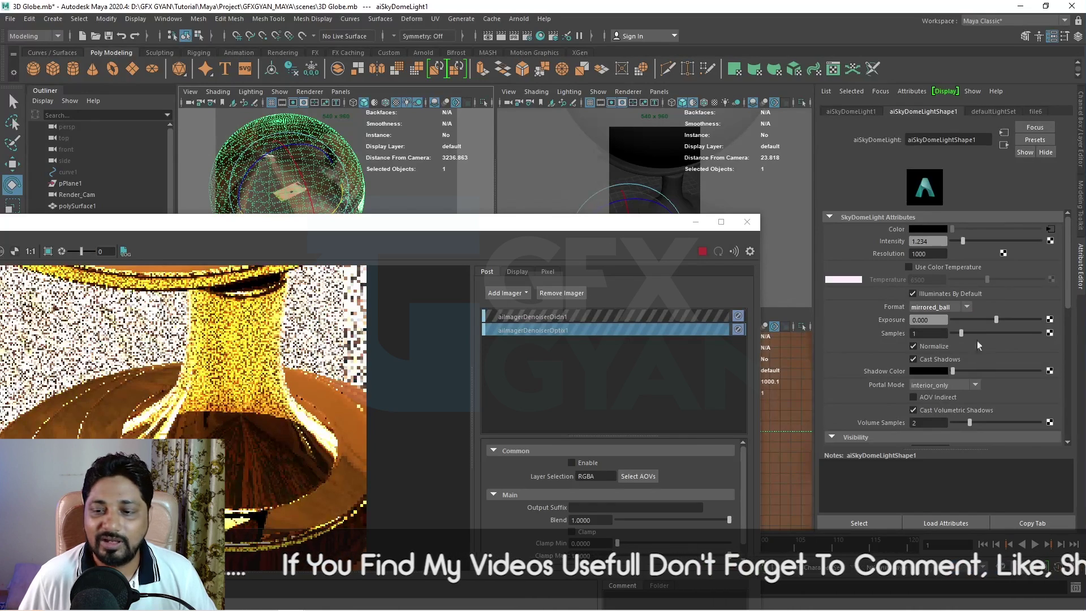
{"action": "left_click", "coordinate": [952, 310]}
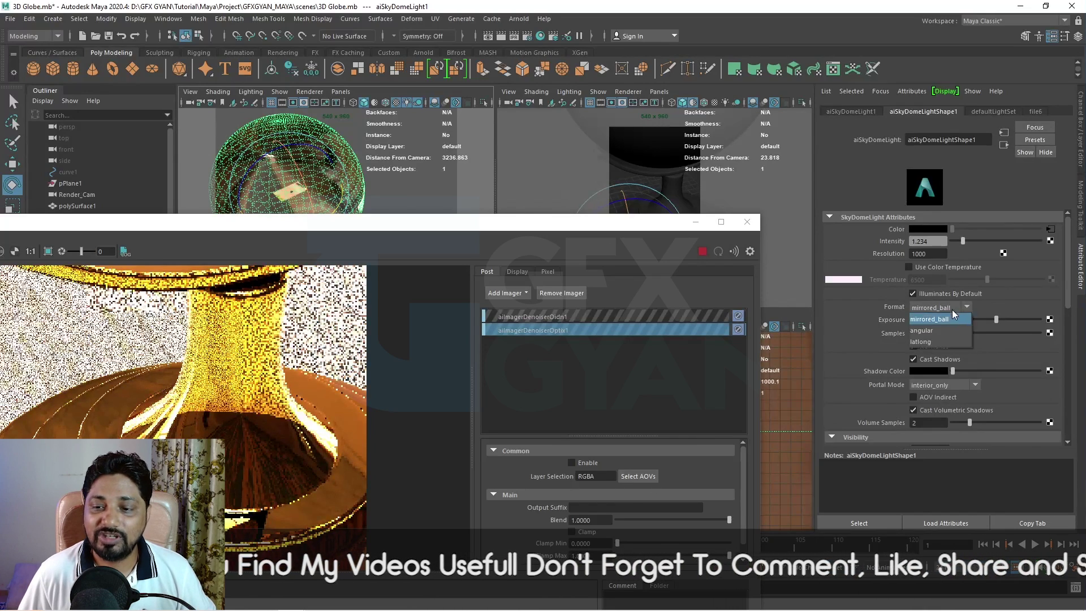
{"action": "left_click", "coordinate": [932, 340]}
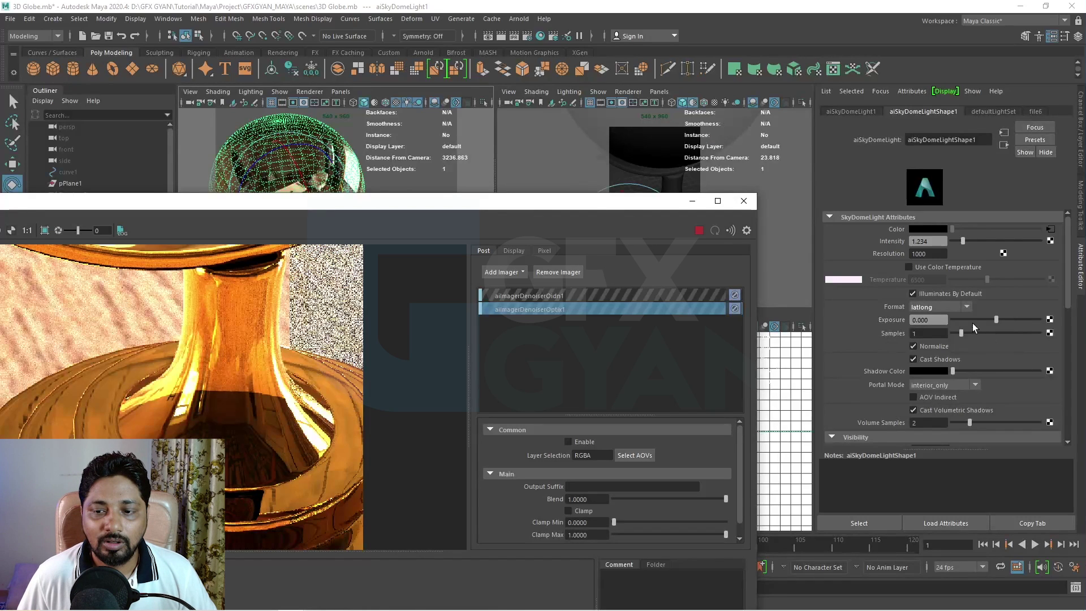
Step: Raise the sky dome's Exposure to 0.855 and reframe the render on the stepped base of the stand
{"action": "left_click_drag", "start_coordinate": [997, 320], "coordinate": [1005, 318]}
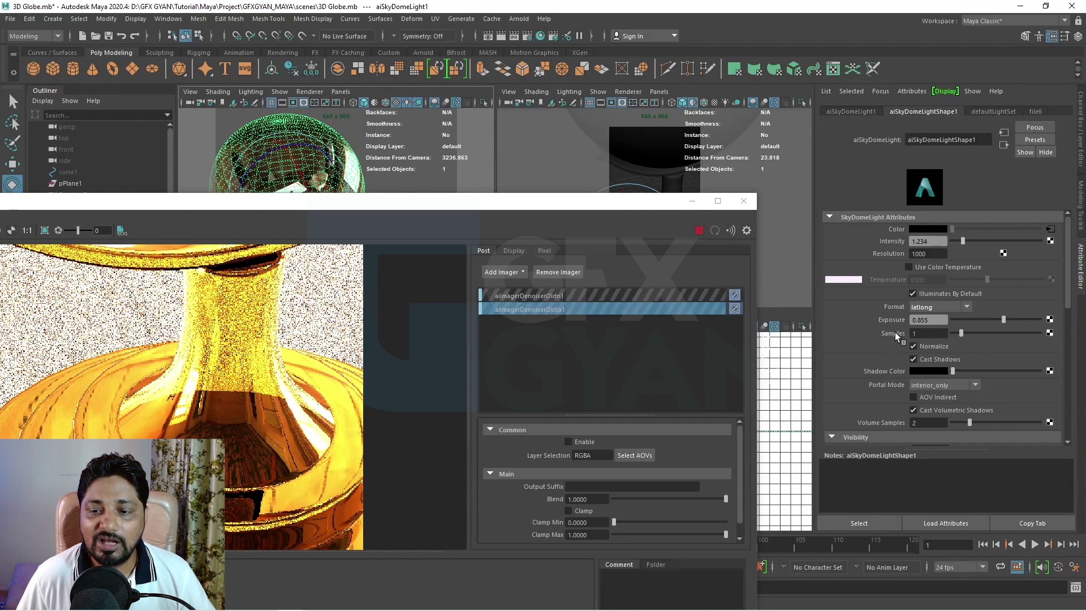
{"action": "left_click_drag", "start_coordinate": [634, 204], "coordinate": [480, 175]}
{"action": "scroll", "coordinate": [252, 340], "scroll_direction": "down", "scroll_amount": 2}
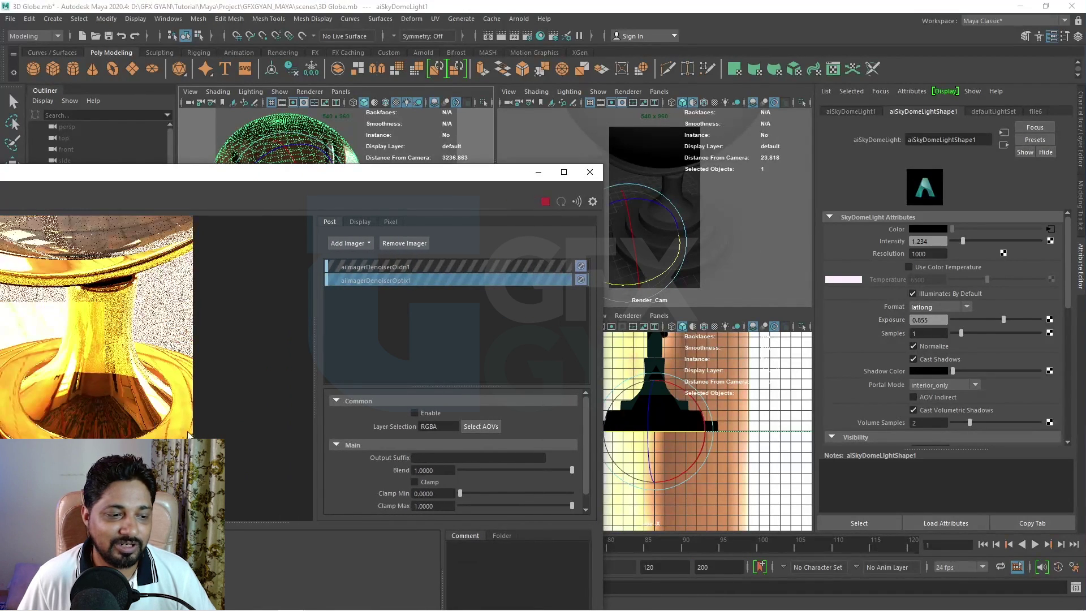
{"action": "scroll", "coordinate": [250, 335], "scroll_direction": "down", "scroll_amount": 2}
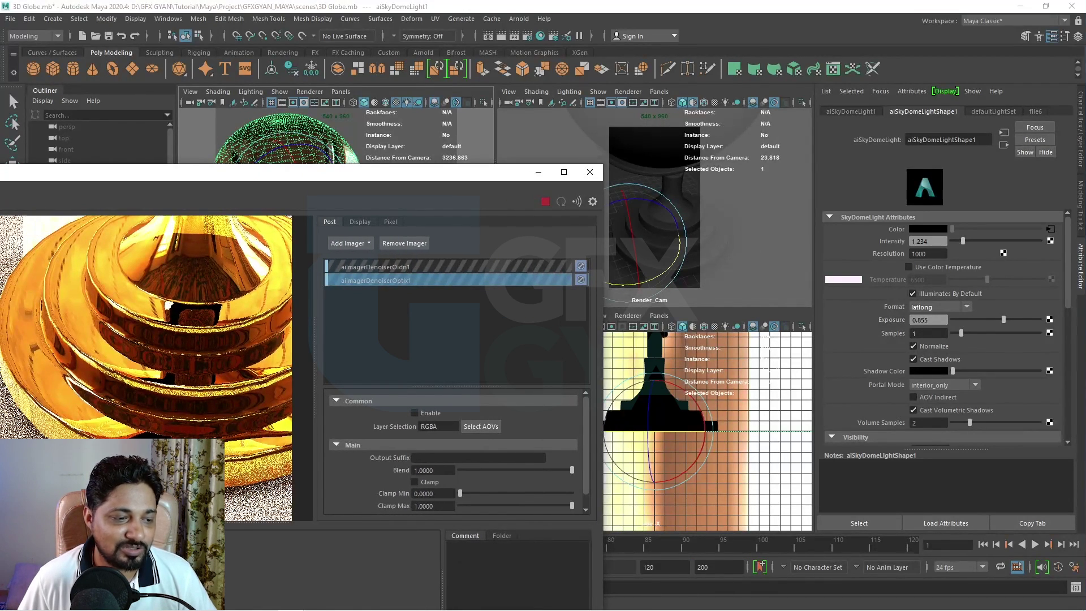
Step: Set the sky dome light's Samples to 4
{"action": "left_click", "coordinate": [929, 334]}
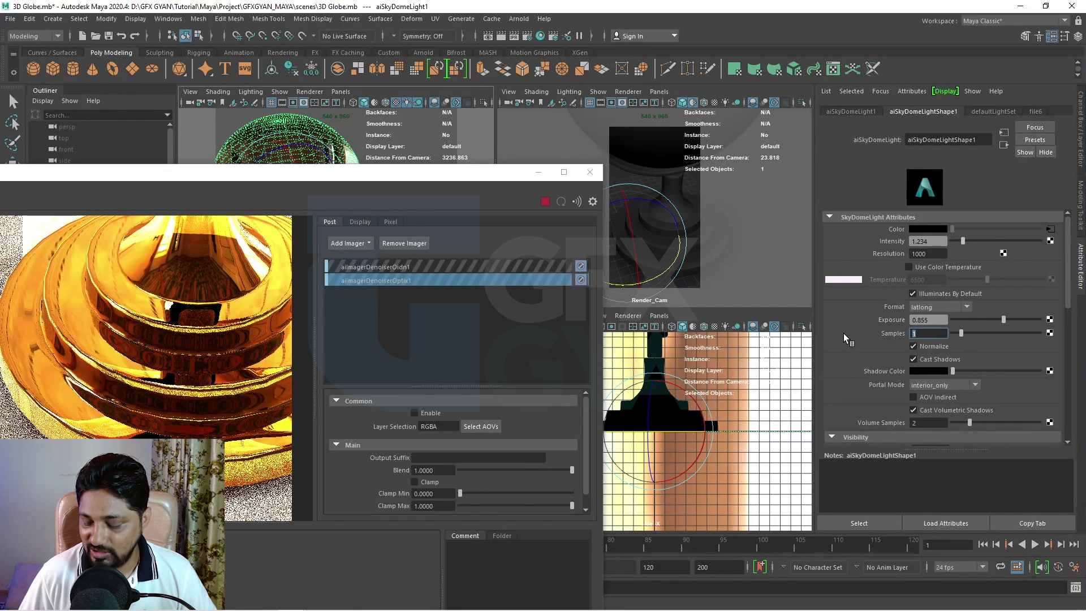
{"action": "type", "text": "4"}
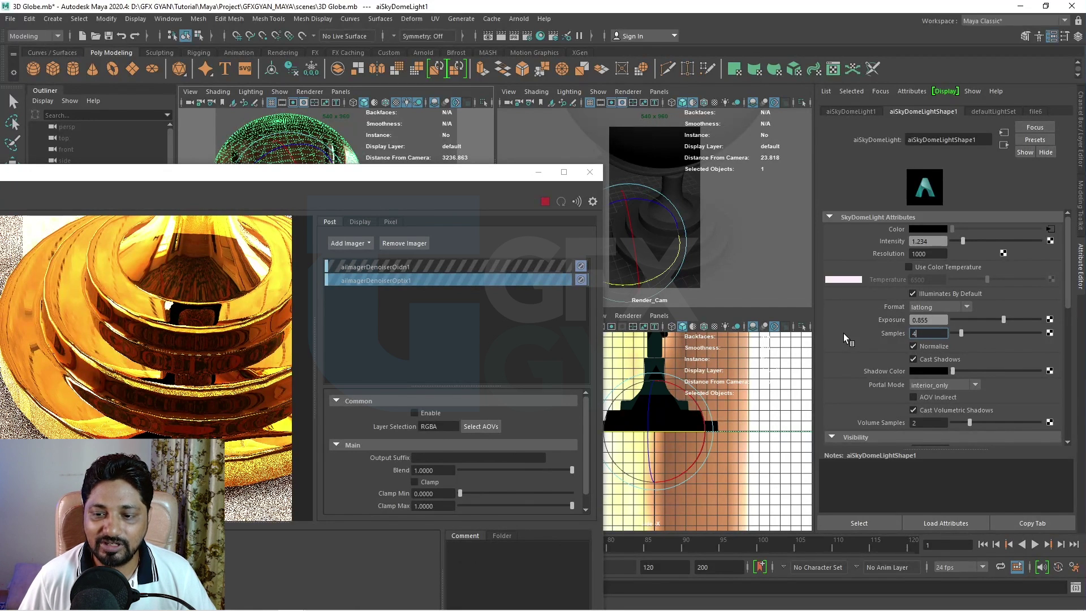
{"action": "key", "text": "Return"}
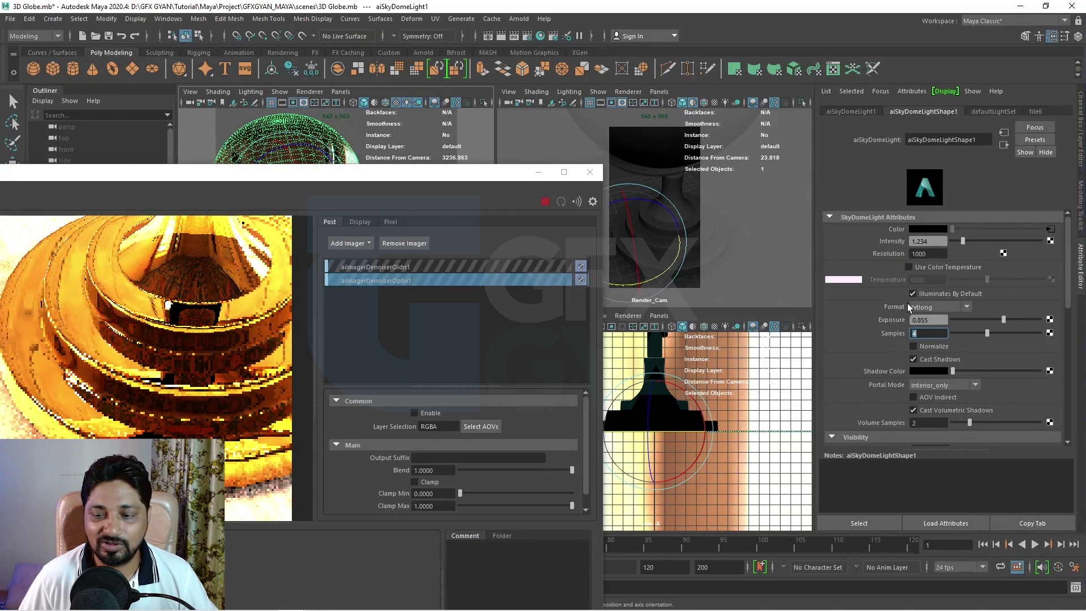
Step: Turn the sky dome's Normalize back on and review its Shadow Color and Portal Mode options, keeping interior_only
{"action": "left_click", "coordinate": [913, 346]}
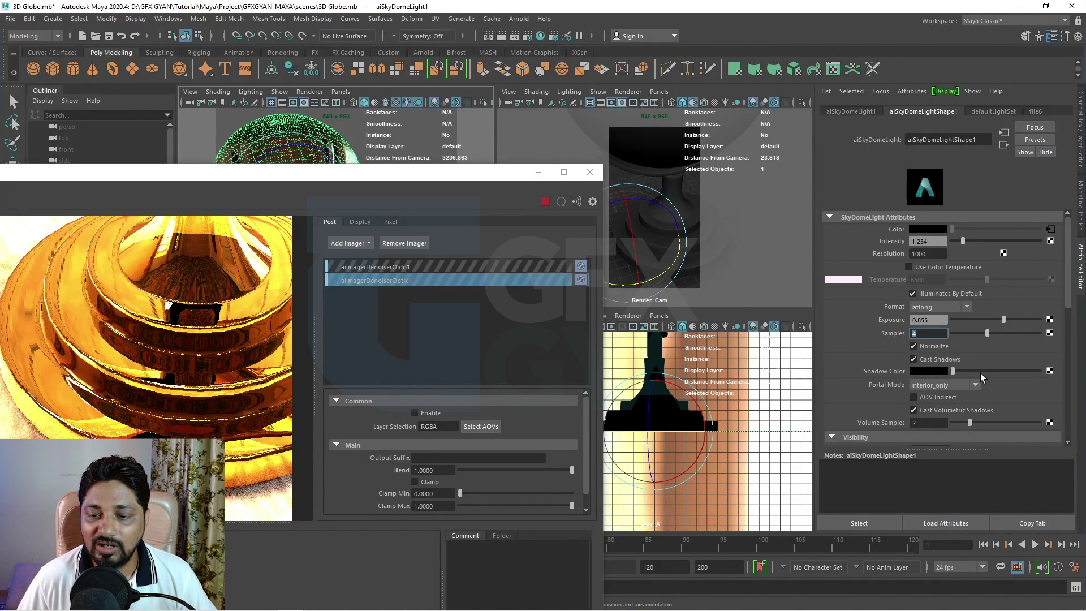
{"action": "left_click_drag", "start_coordinate": [970, 373], "coordinate": [932, 372]}
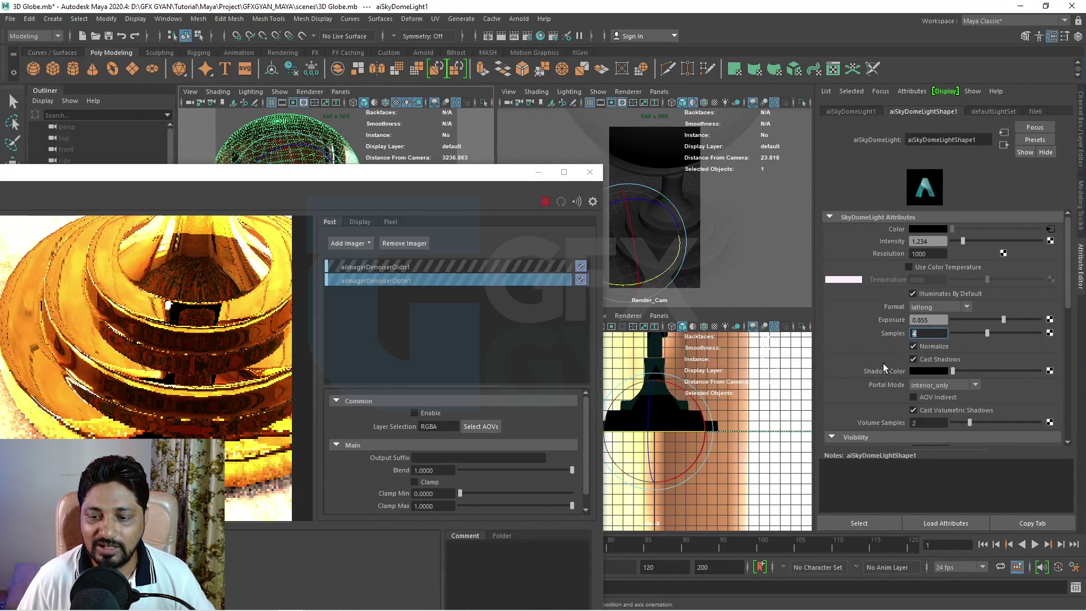
{"action": "left_click", "coordinate": [942, 387]}
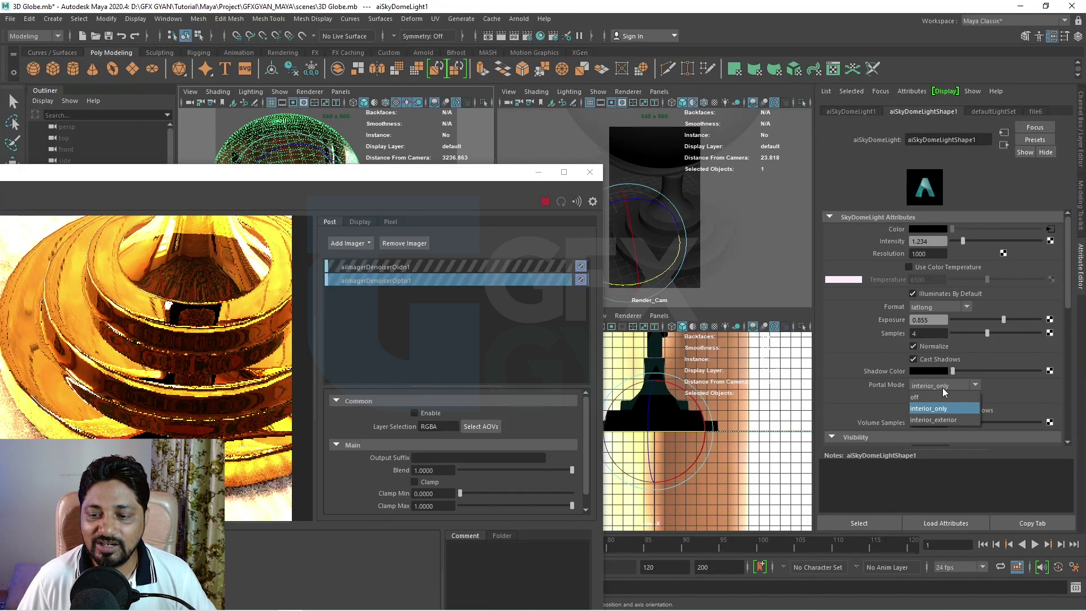
{"action": "left_click", "coordinate": [931, 387]}
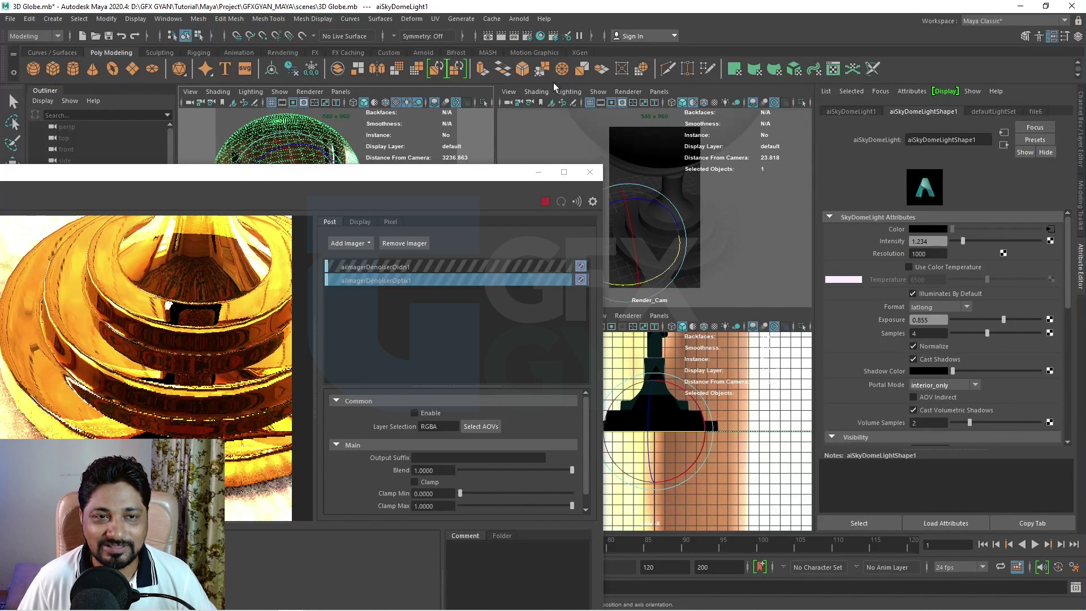
Step: Locate the Light Portal among Arnold's lights and examine the reference images comparing portal modes on a room
{"action": "left_click", "coordinate": [519, 19]}
{"action": "mouse_move", "coordinate": [548, 74]}
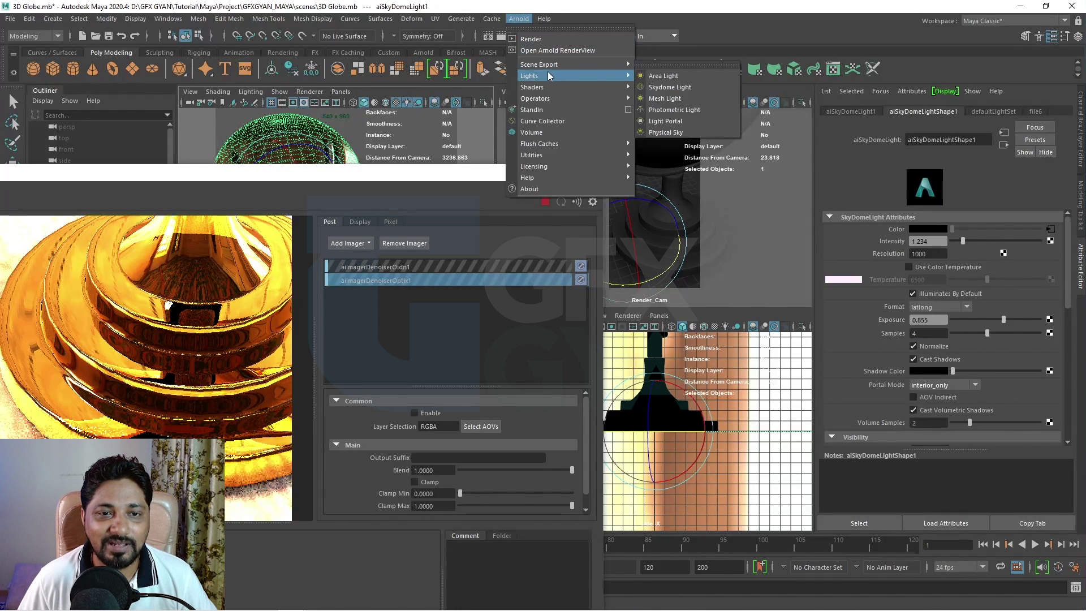
{"action": "left_click", "coordinate": [689, 122]}
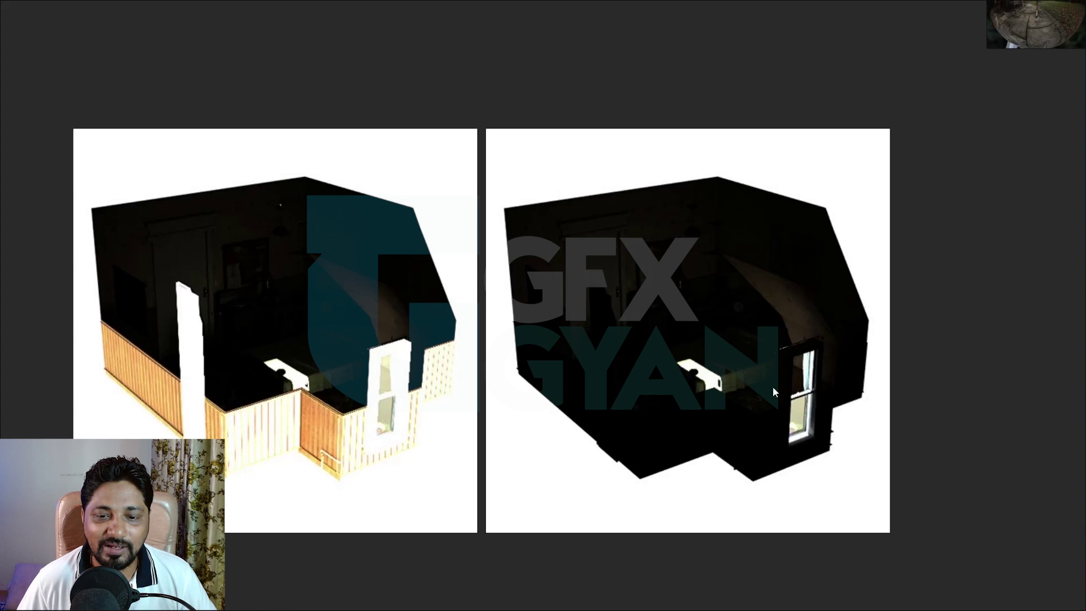
{"action": "left_click", "coordinate": [715, 368]}
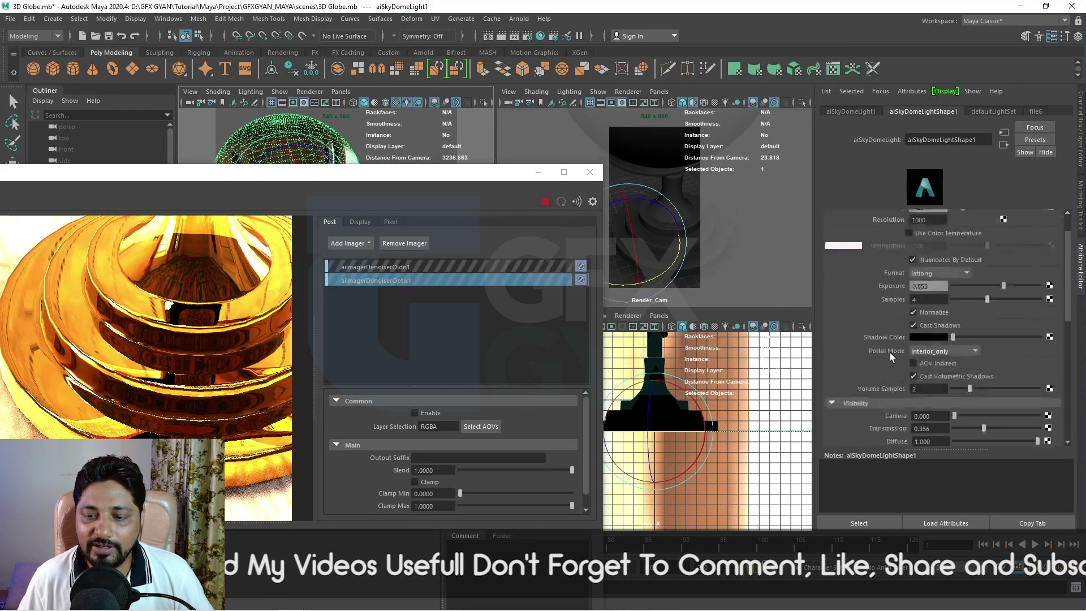
Step: Review the sky dome's volume sample and Visibility settings, from Camera down to Max Bounces
{"action": "scroll", "coordinate": [891, 352], "scroll_direction": "down", "scroll_amount": 2}
{"action": "scroll", "coordinate": [891, 355], "scroll_direction": "down", "scroll_amount": 2}
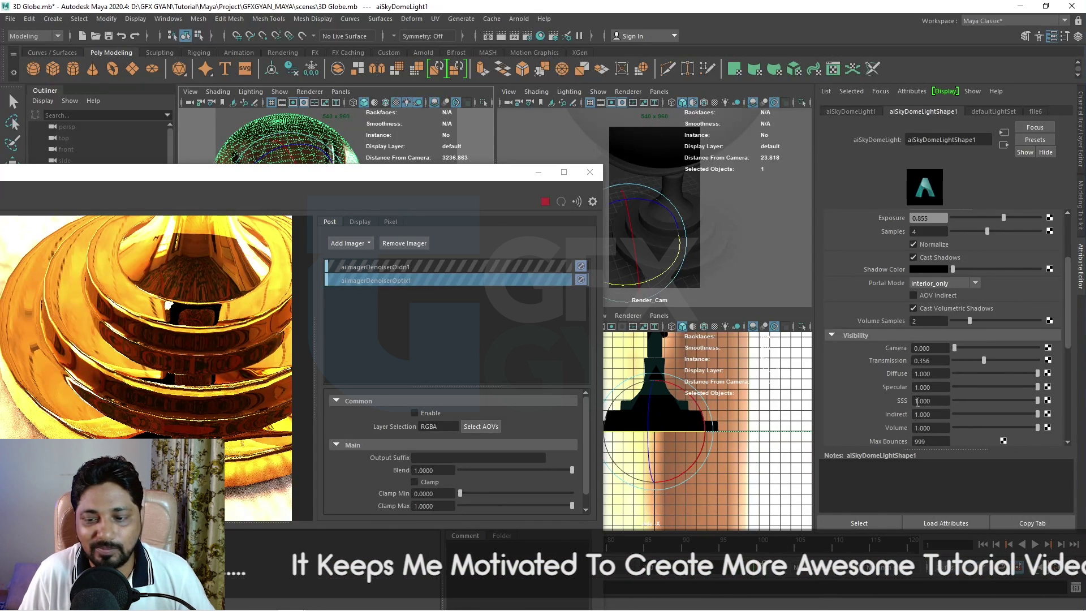
{"action": "scroll", "coordinate": [914, 385], "scroll_direction": "up", "scroll_amount": 3}
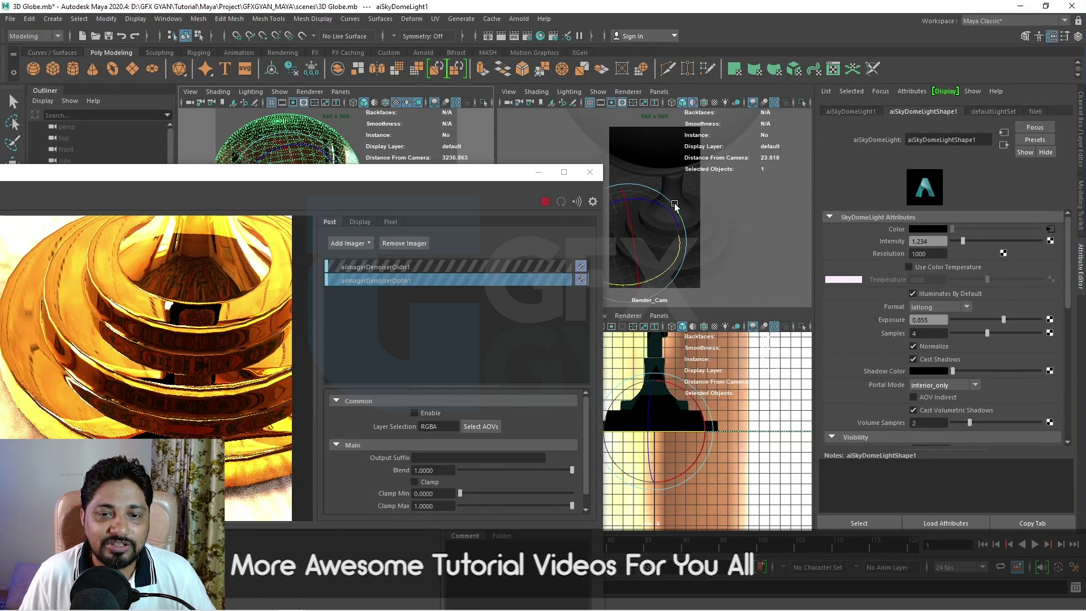
Step: Reframe the render camera on the whole globe with its stand and bring the full image into the render view
{"action": "scroll", "coordinate": [677, 207], "scroll_direction": "down", "scroll_amount": 5}
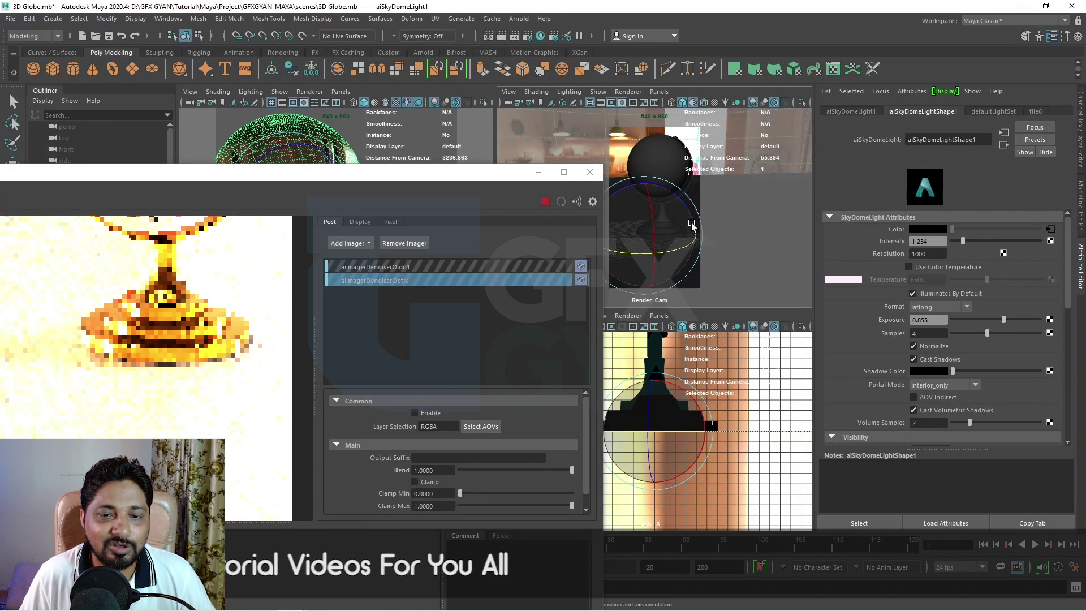
{"action": "middle_click_drag", "start_coordinate": [690, 215], "coordinate": [695, 250], "text": "alt"}
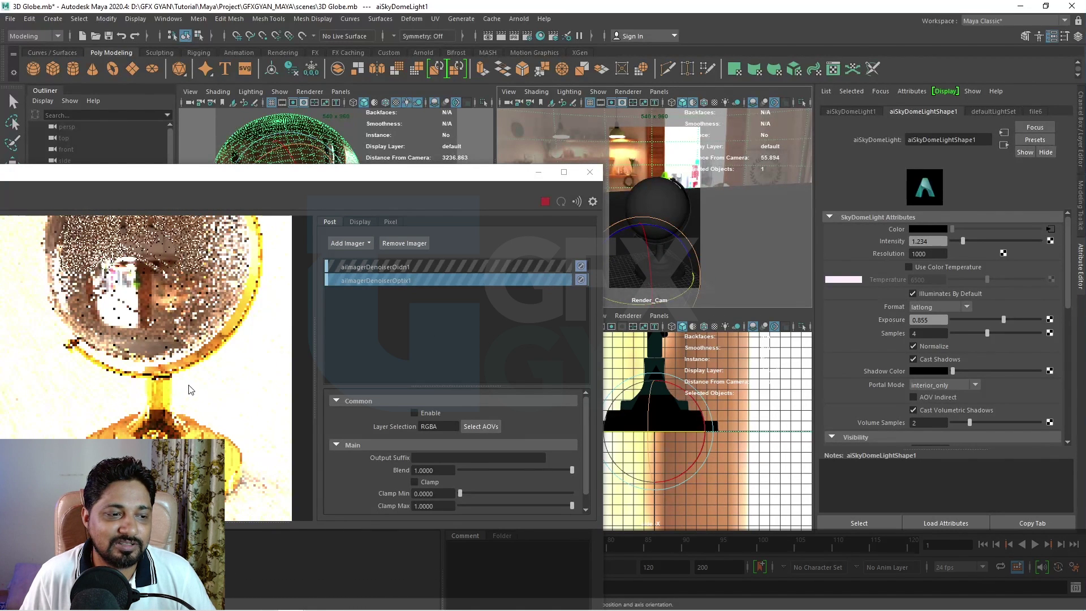
{"action": "scroll", "coordinate": [203, 375], "scroll_direction": "down", "scroll_amount": 1}
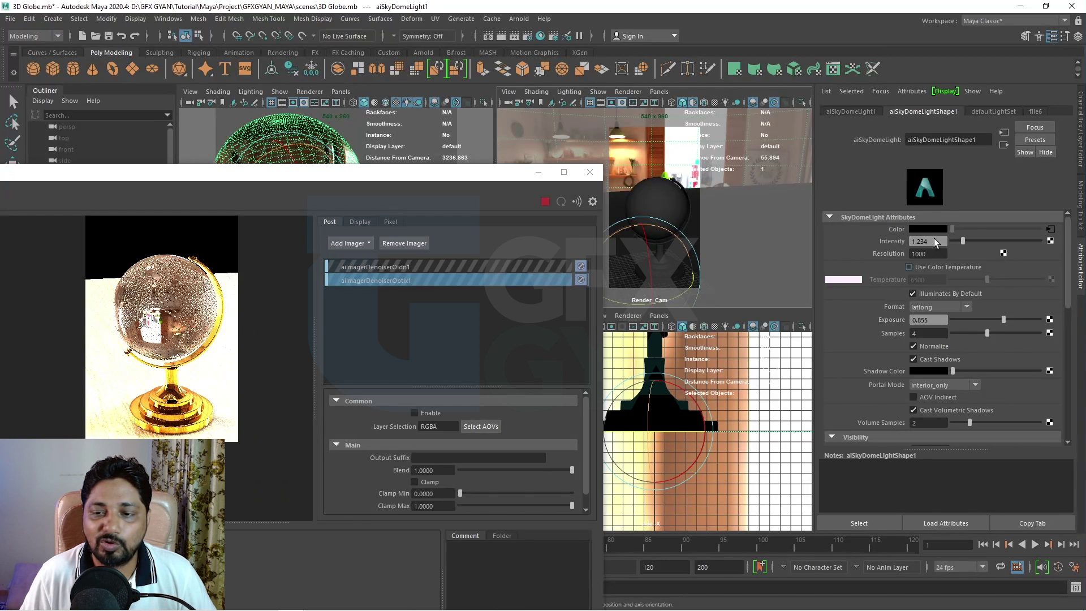
Step: Set the sky dome's Intensity to 1 and its Exposure to 0
{"action": "left_click_drag", "start_coordinate": [934, 241], "coordinate": [907, 244]}
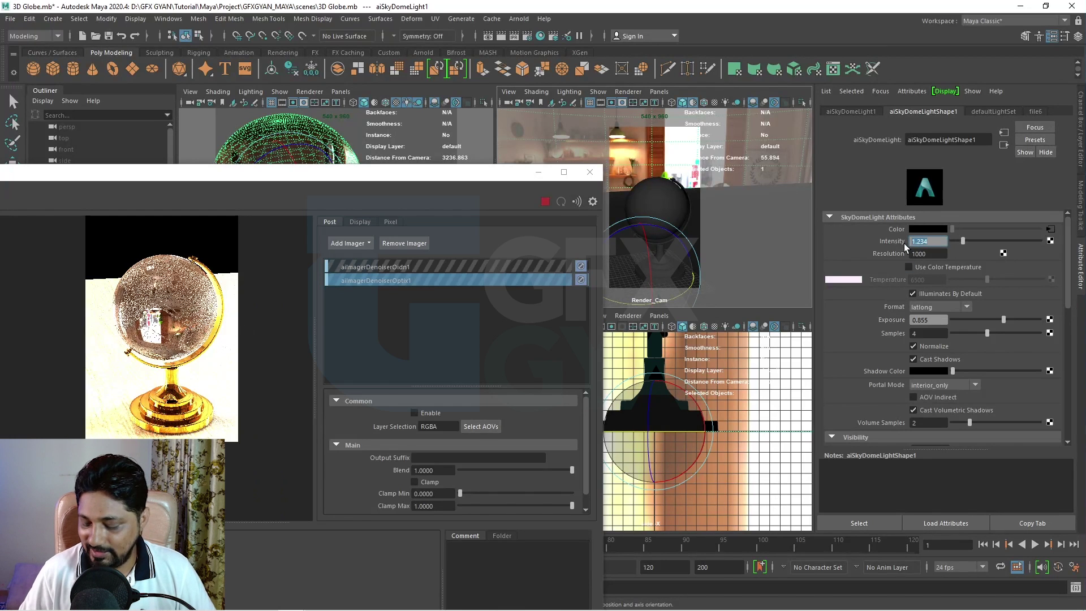
{"action": "type", "text": "1"}
{"action": "key", "text": "Return"}
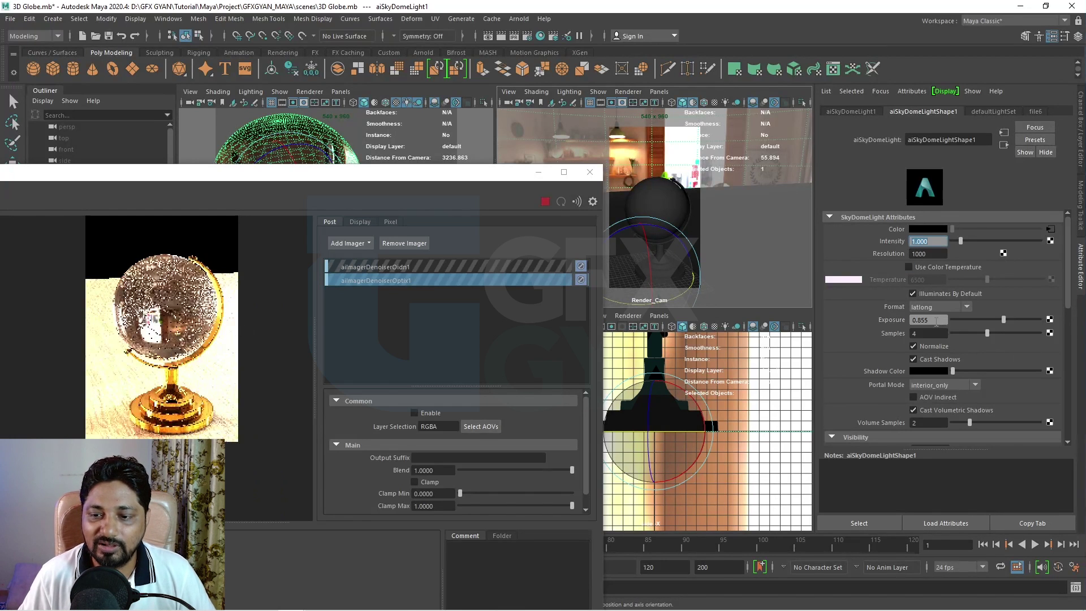
{"action": "left_click_drag", "start_coordinate": [937, 320], "coordinate": [882, 318]}
{"action": "type", "text": "0"}
{"action": "key", "text": "Return"}
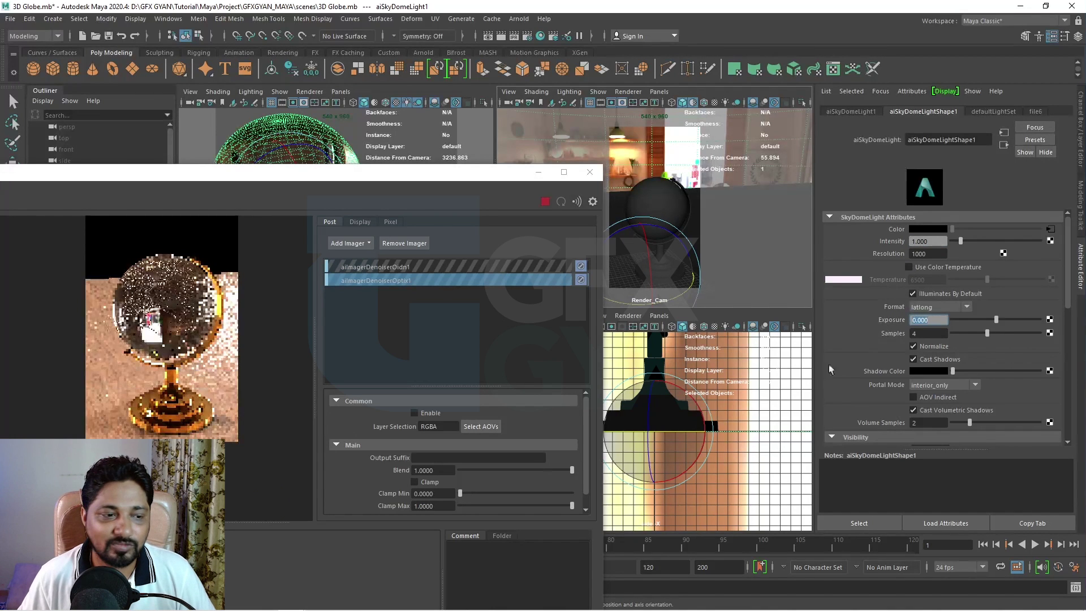